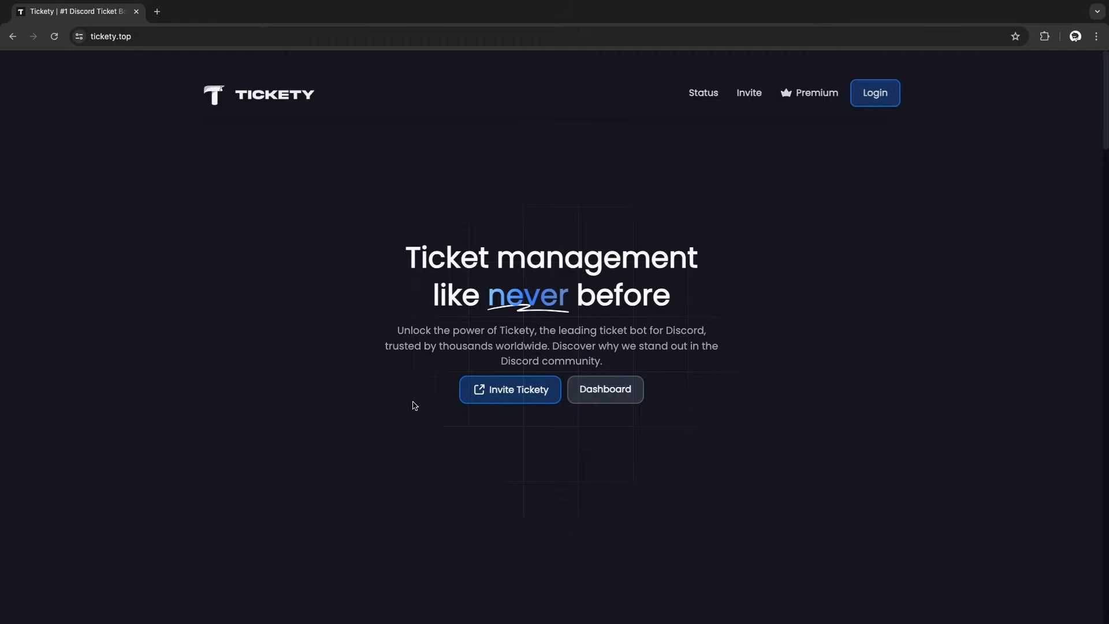
Invite Tickety to the Tickety Bot Setup Video server, authorise all requested permissions and pass the human check
click(511, 391)
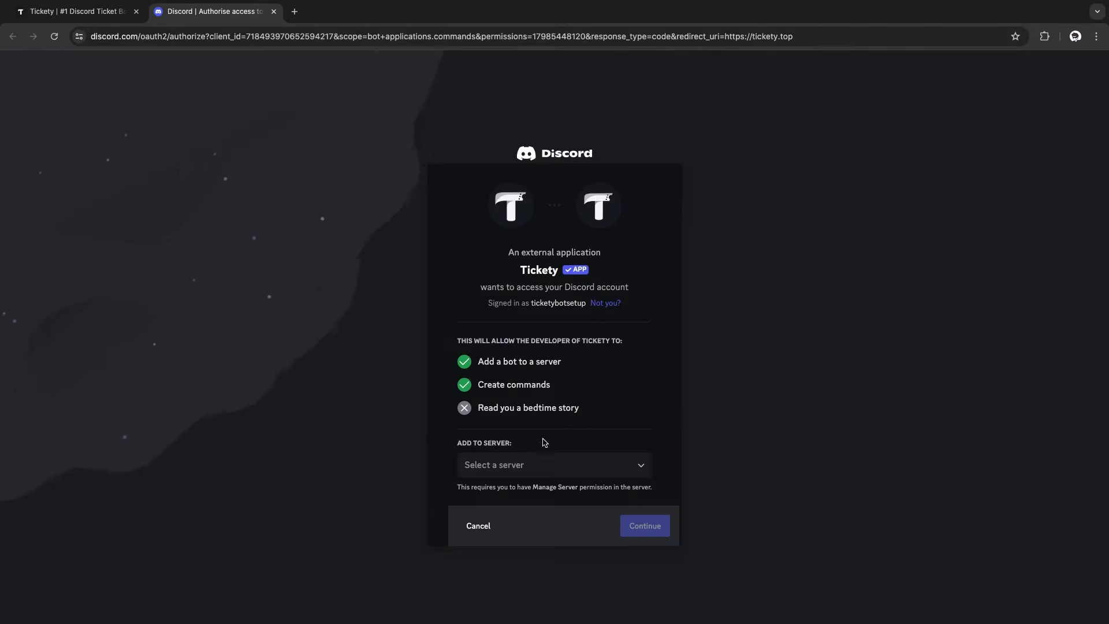
click(527, 465)
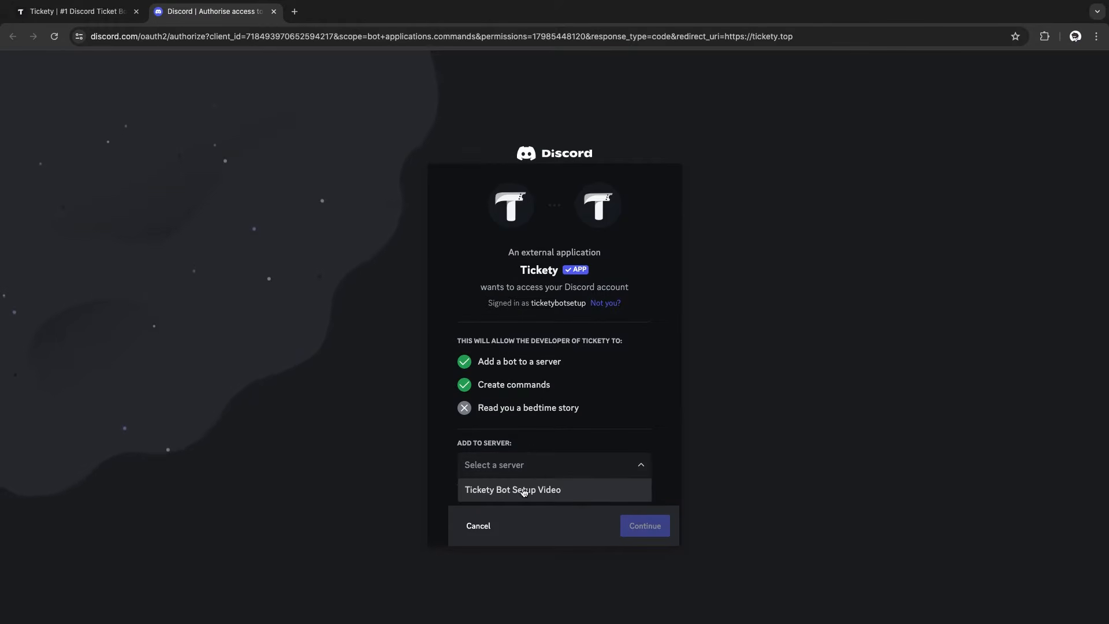
click(524, 490)
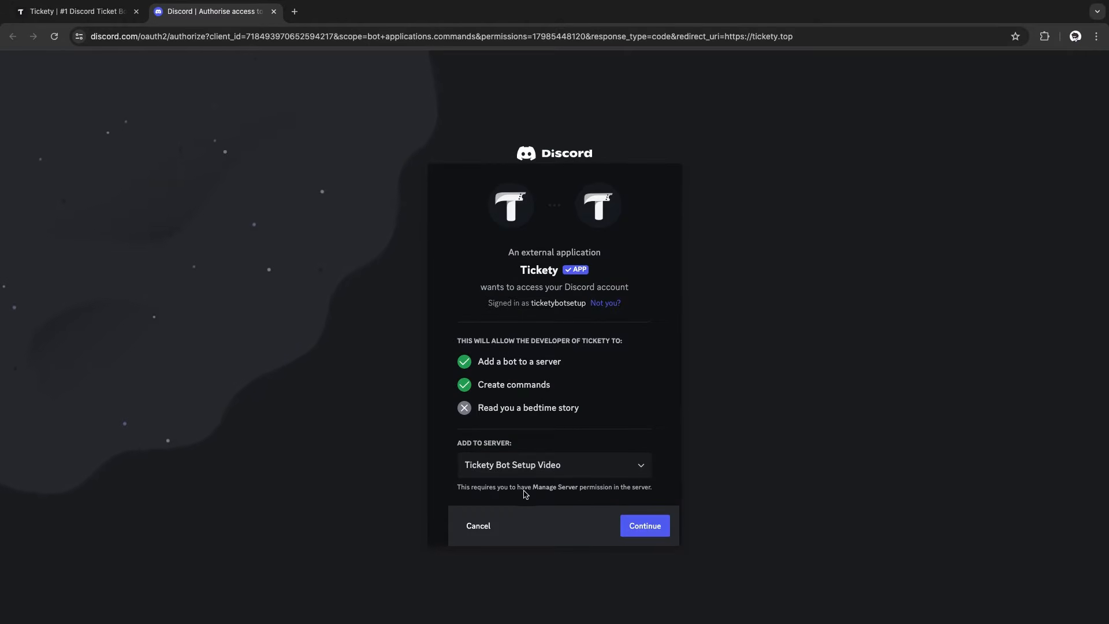
click(645, 527)
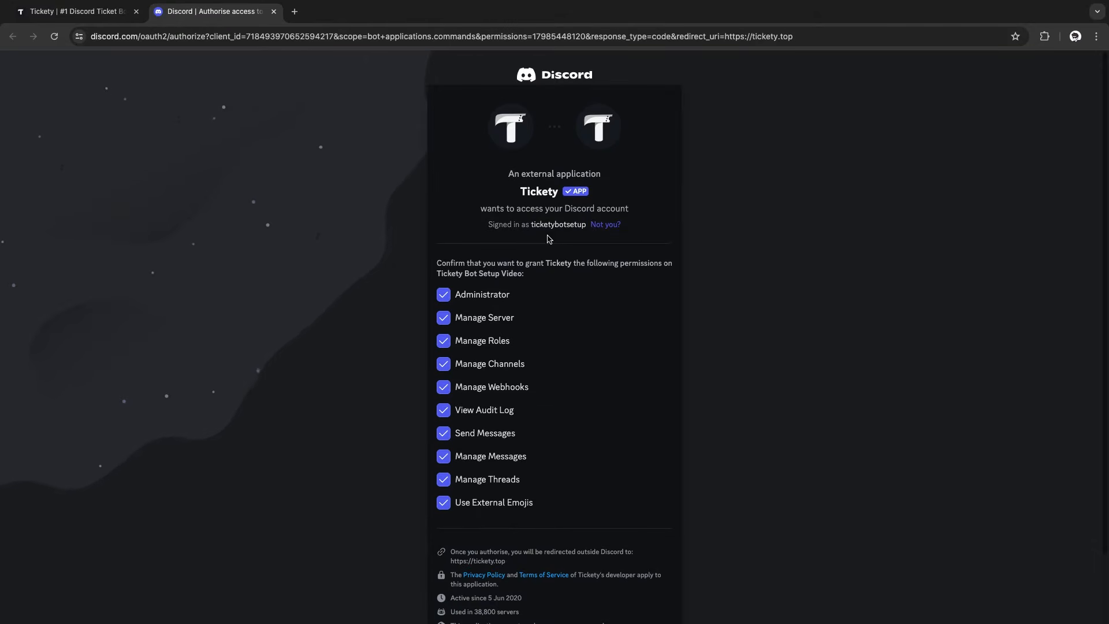
mouse_move(569, 196)
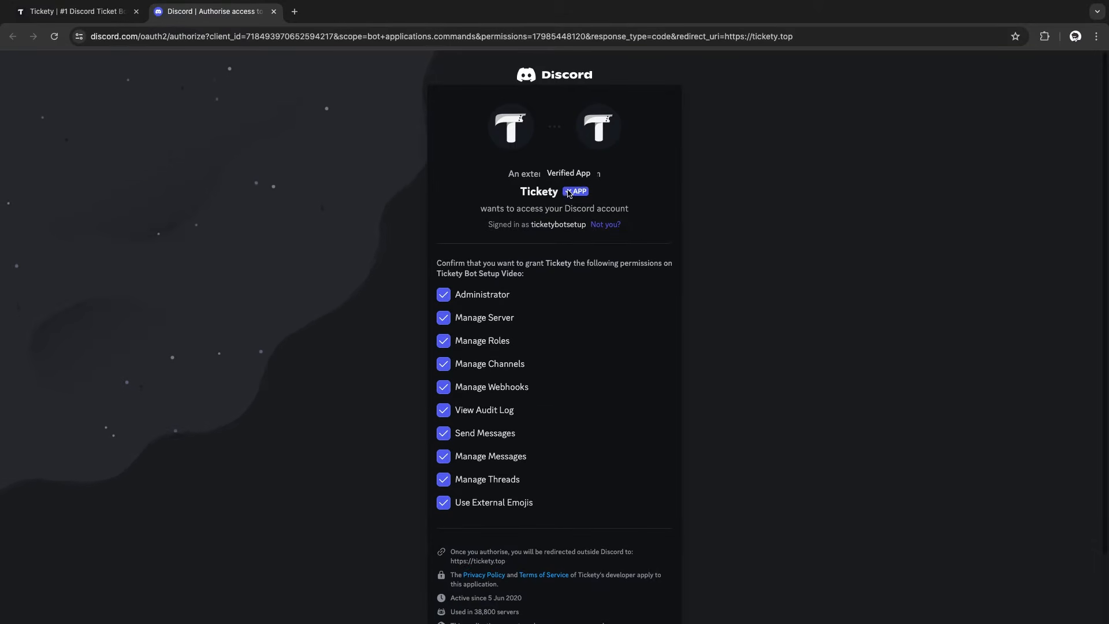
scroll(557, 340, down, 3)
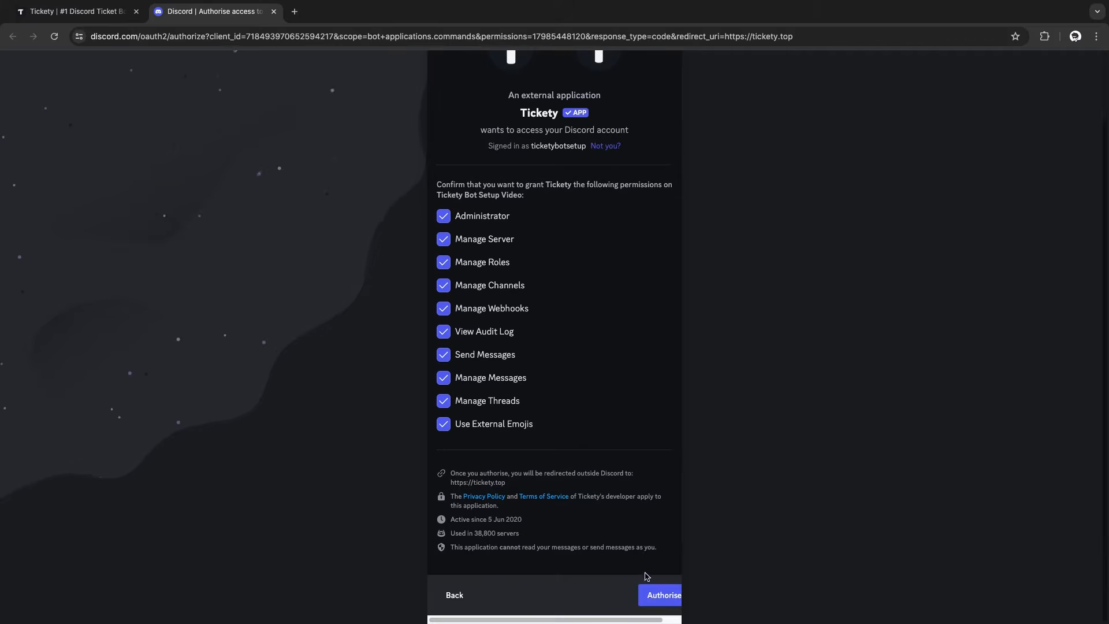
click(659, 595)
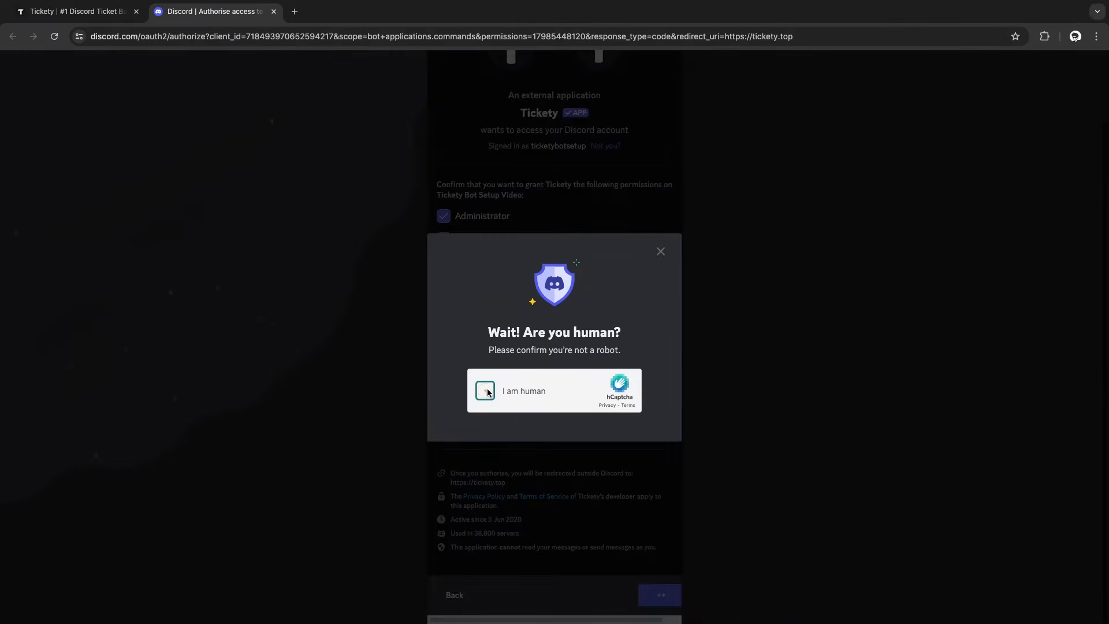
click(485, 391)
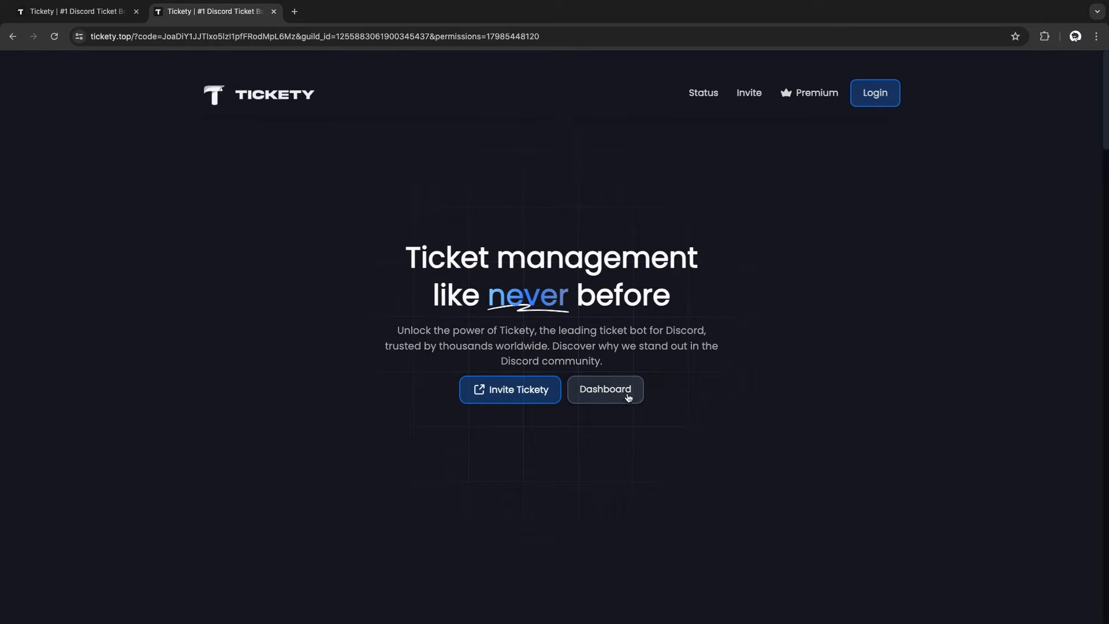
Log in to the Tickety dashboard with Discord and open the management pages of the Tickety Bot Setup Video server
click(615, 398)
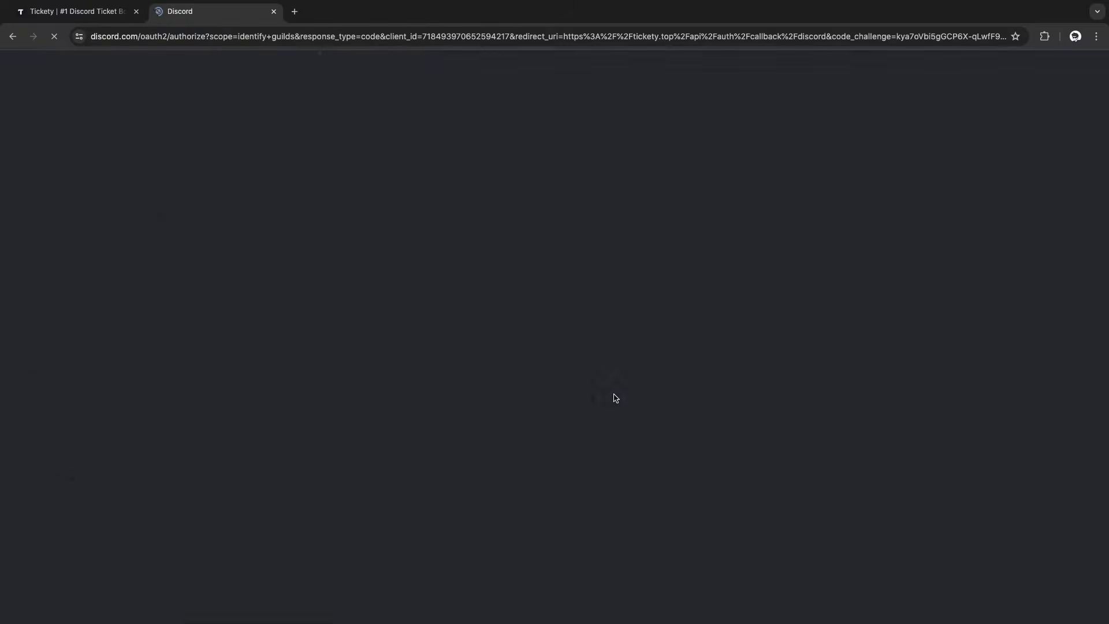
click(660, 538)
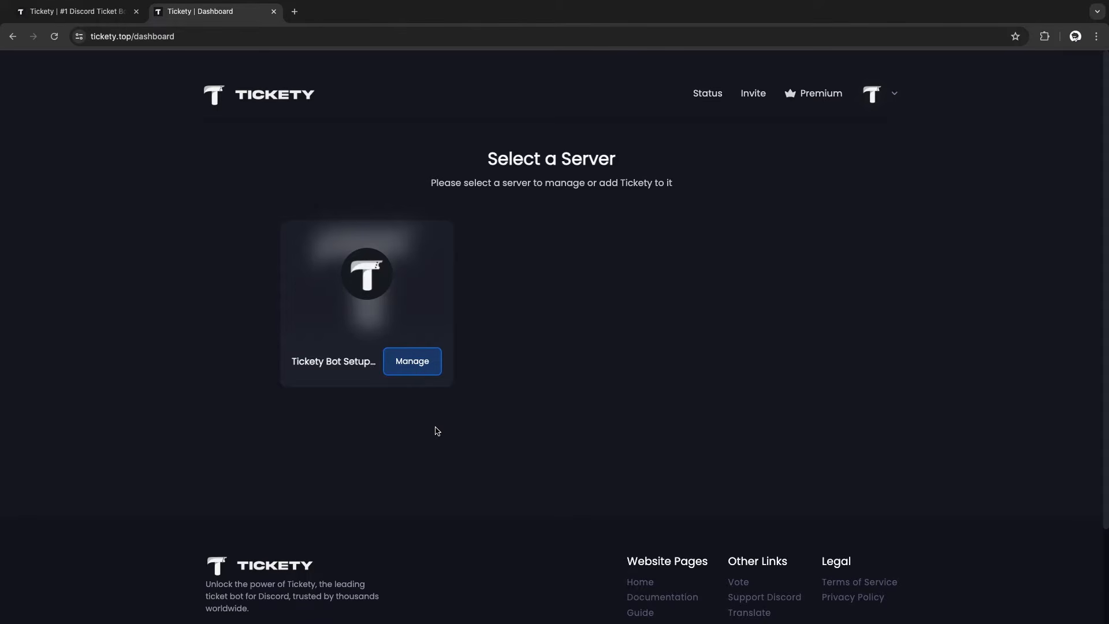
click(425, 372)
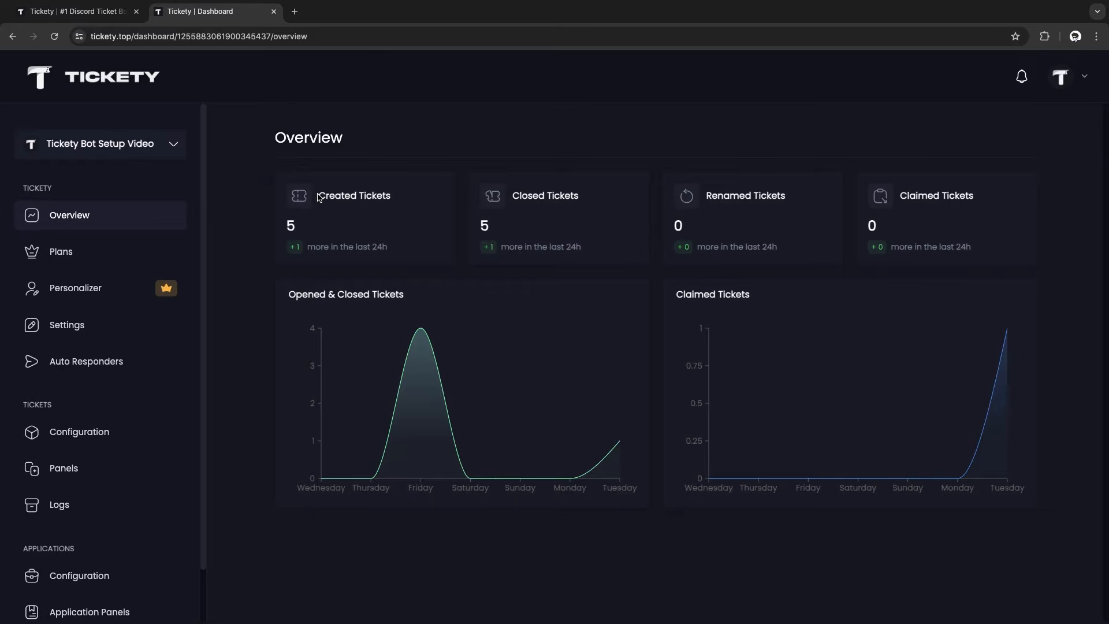
Review the created, closed, renamed and claimed ticket statistics in the server overview
drag(393, 196, 315, 196)
drag(576, 196, 504, 197)
drag(787, 197, 705, 197)
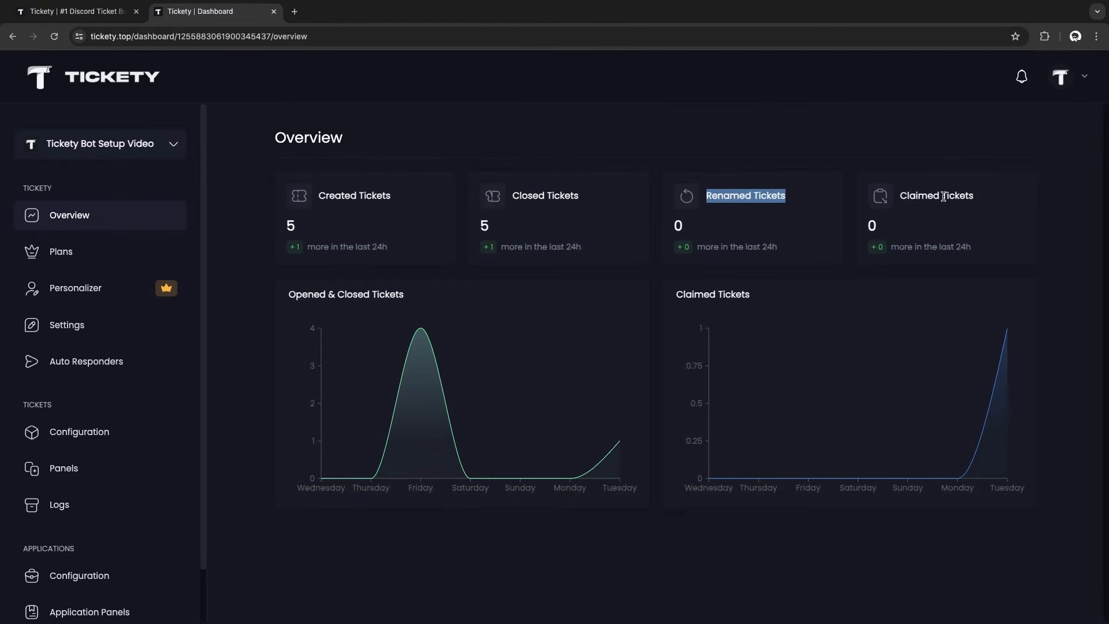
drag(975, 197, 899, 197)
click(823, 287)
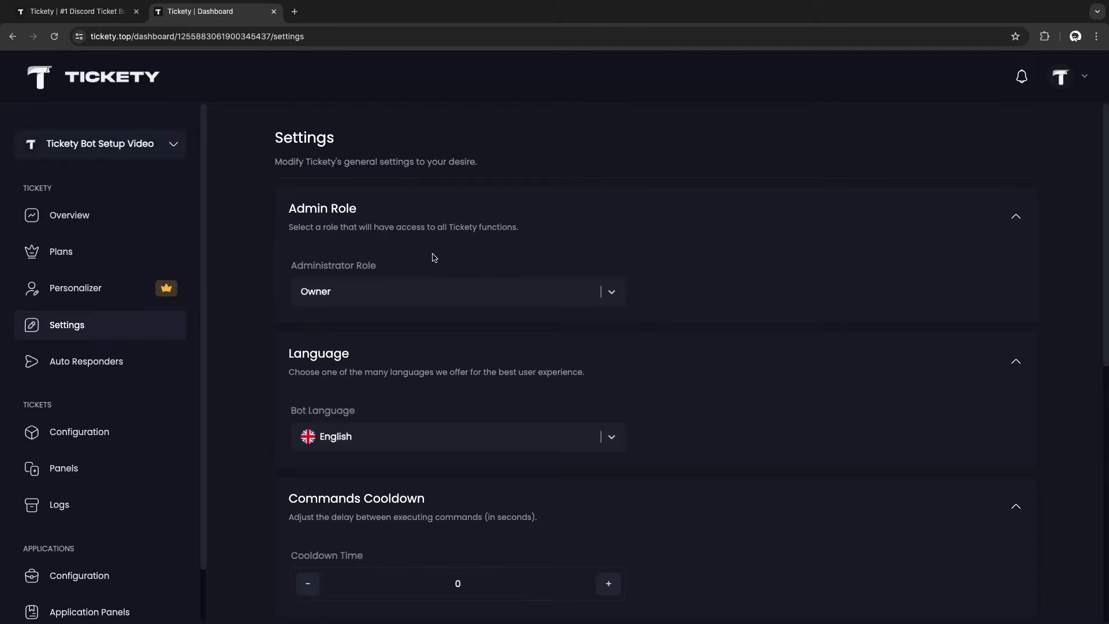
In the general settings, choose Owner as the administrator role and English as the bot language
click(610, 291)
click(340, 361)
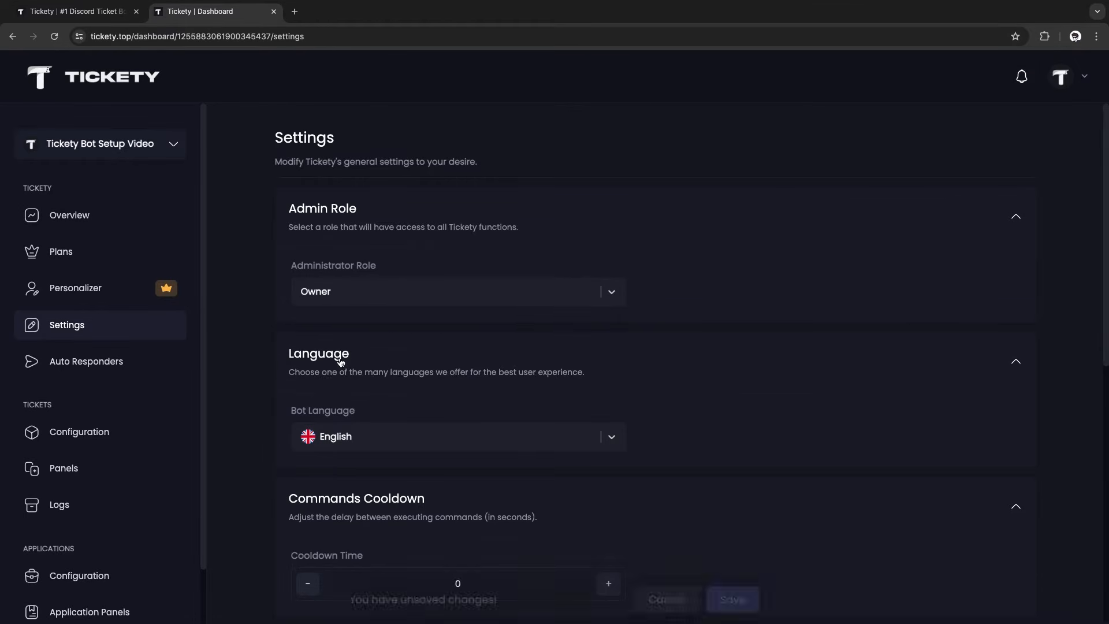
scroll(341, 361, down, 1)
scroll(445, 259, down, 1)
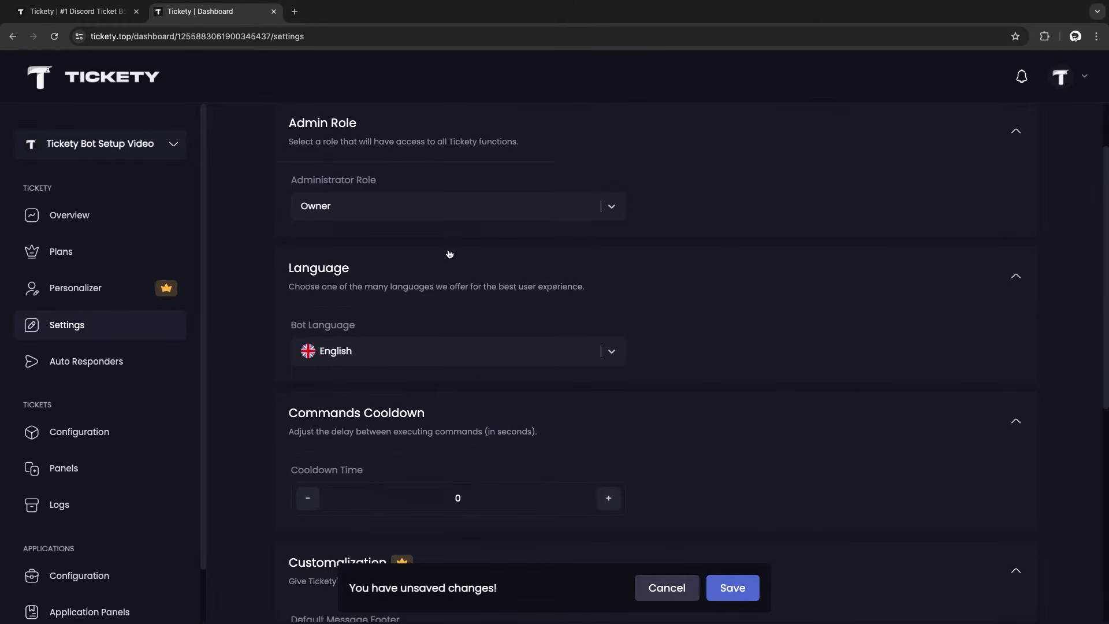
click(613, 354)
scroll(453, 426, down, 3)
scroll(453, 425, up, 5)
click(403, 391)
scroll(404, 394, down, 3)
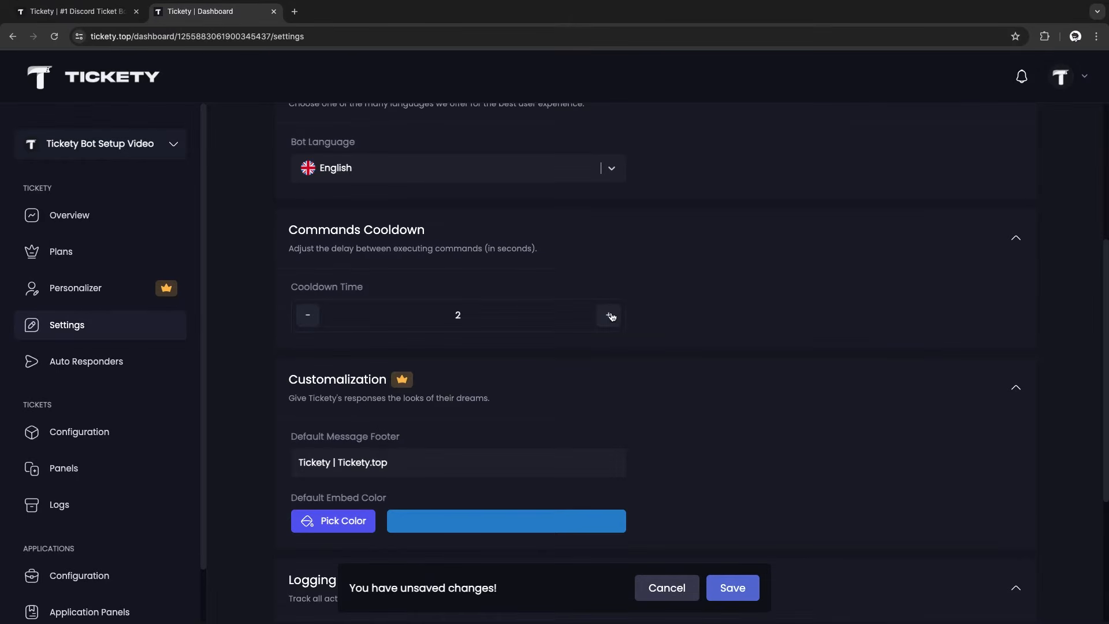
Set the commands cooldown time to 0 seconds
click(316, 315)
click(316, 315)
Enable logging with the logging channel as its destination and save the settings
scroll(404, 346, down, 3)
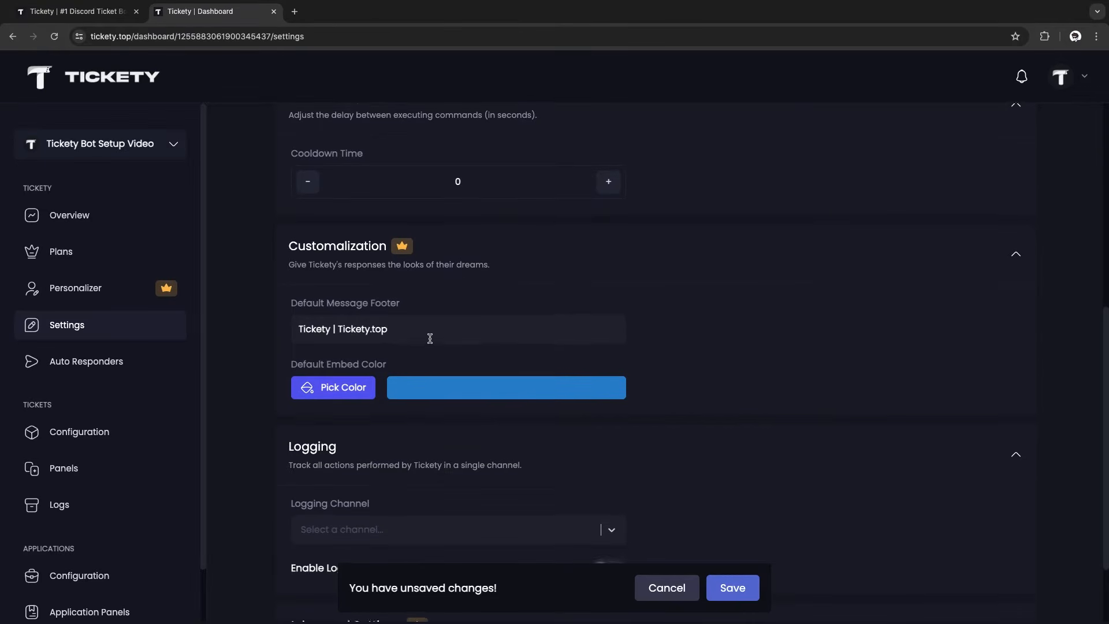
scroll(416, 369, down, 2)
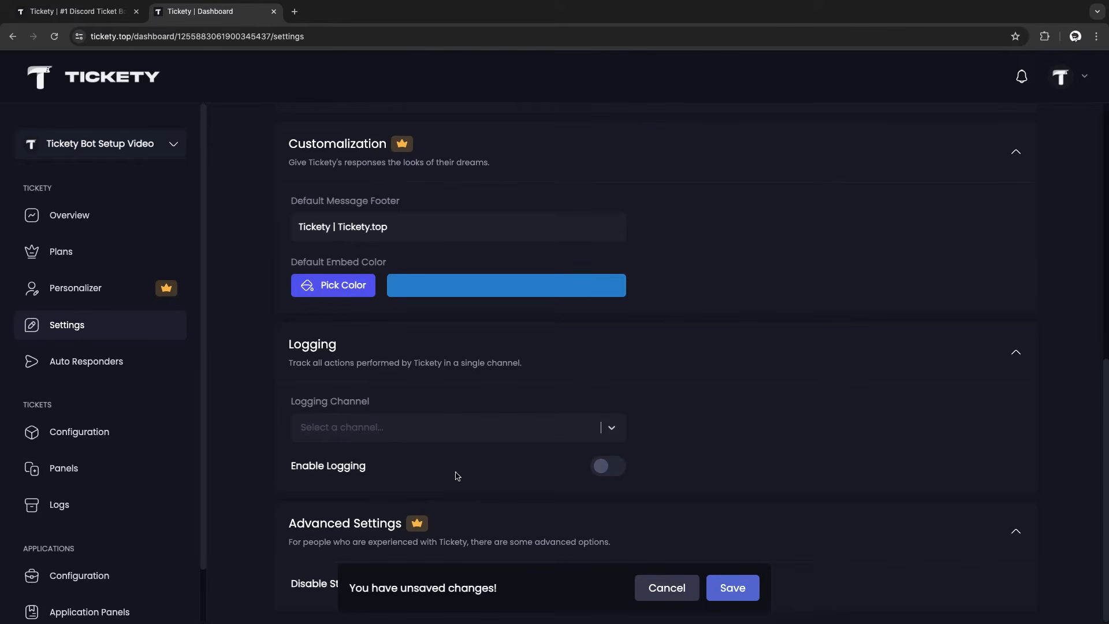
click(608, 470)
click(499, 438)
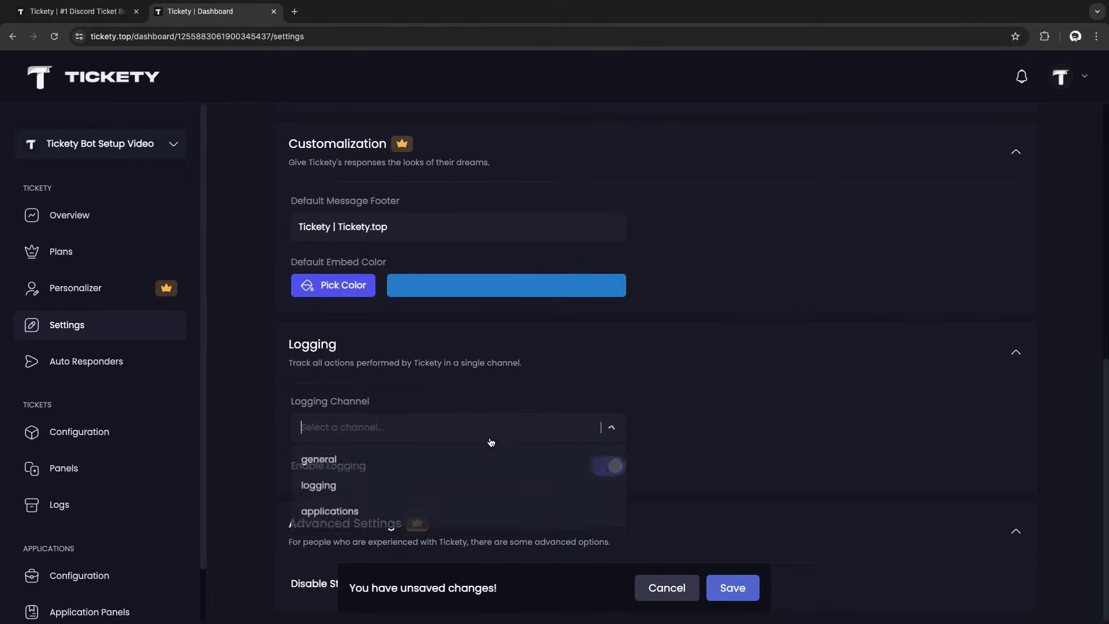
click(383, 495)
click(734, 589)
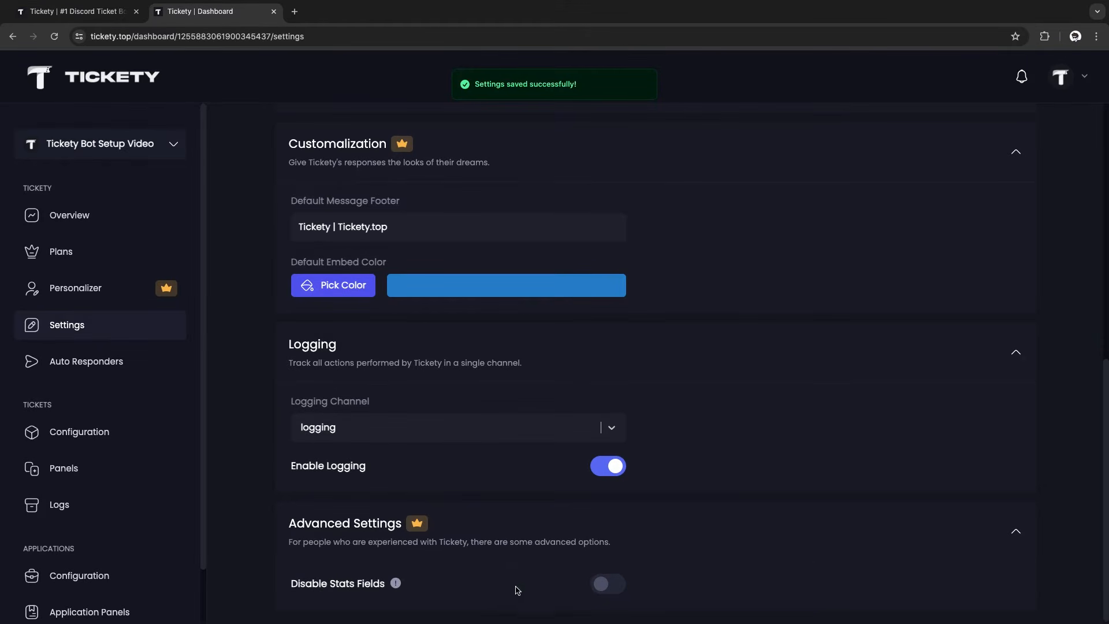
Turn on Disable Stats Fields in the advanced settings and save the change
click(608, 586)
click(732, 586)
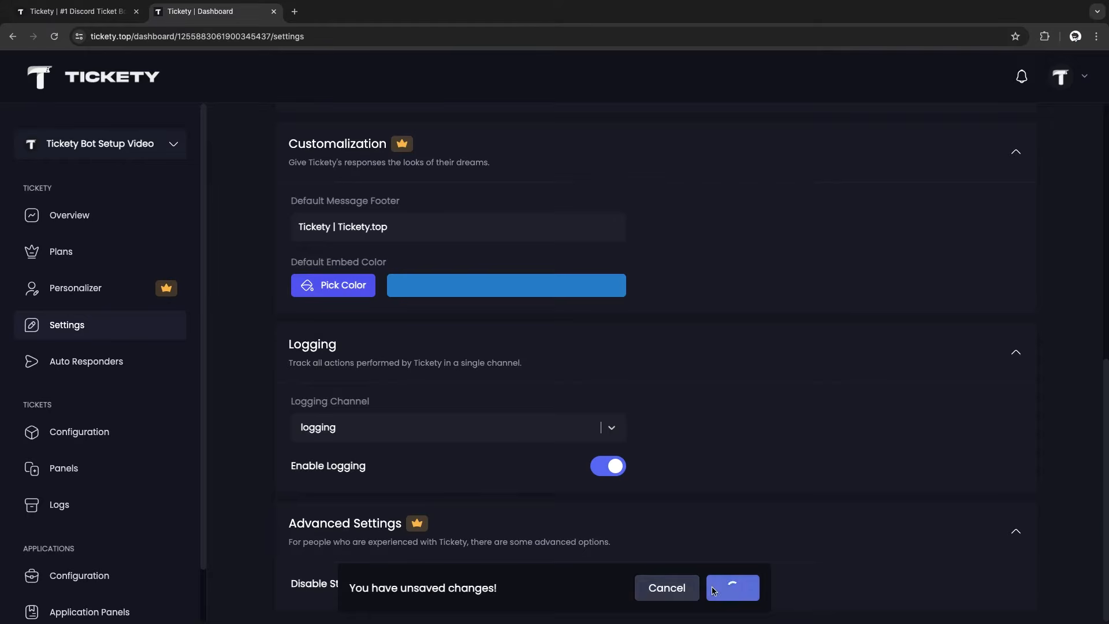
Start a new autoresponder with the trigger "How can i support this channel"
click(103, 362)
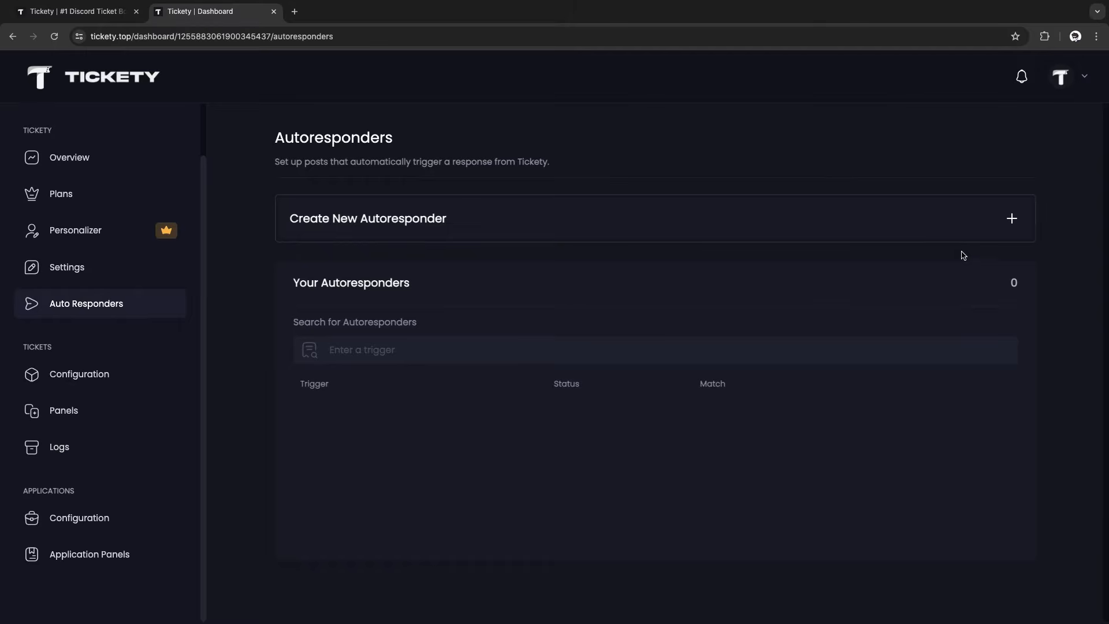
click(1012, 220)
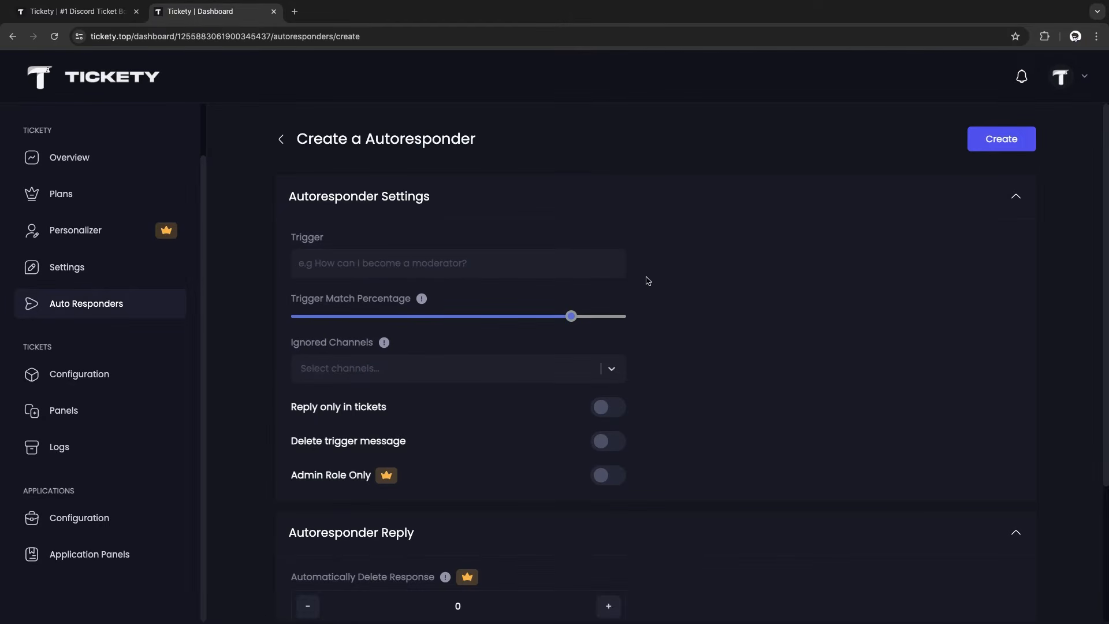
click(550, 263)
text(How can i support this channel)
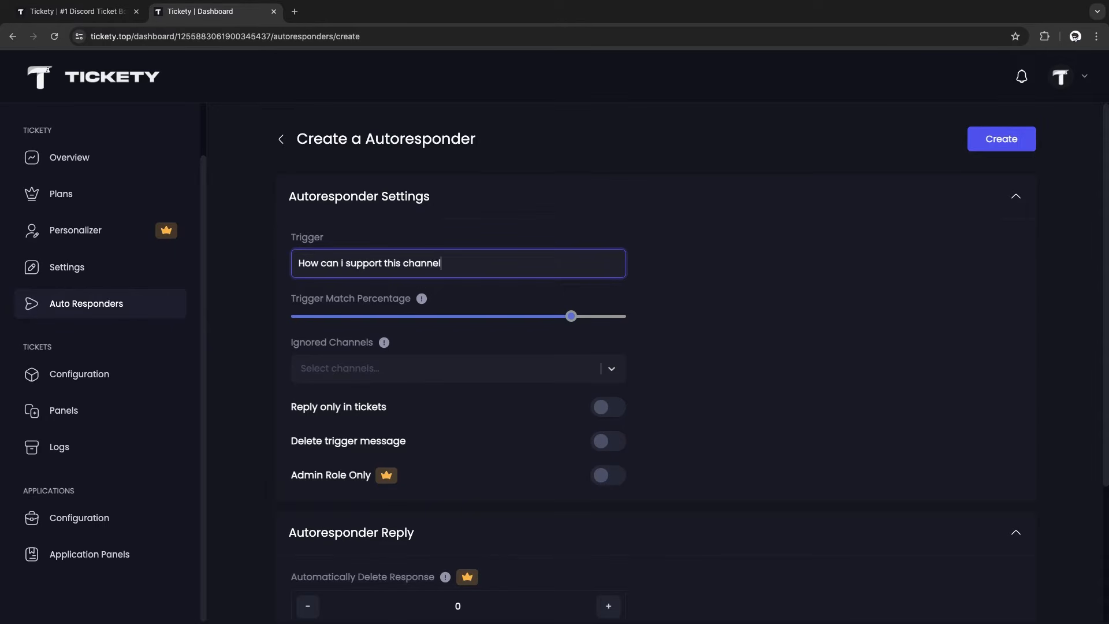
click(660, 274)
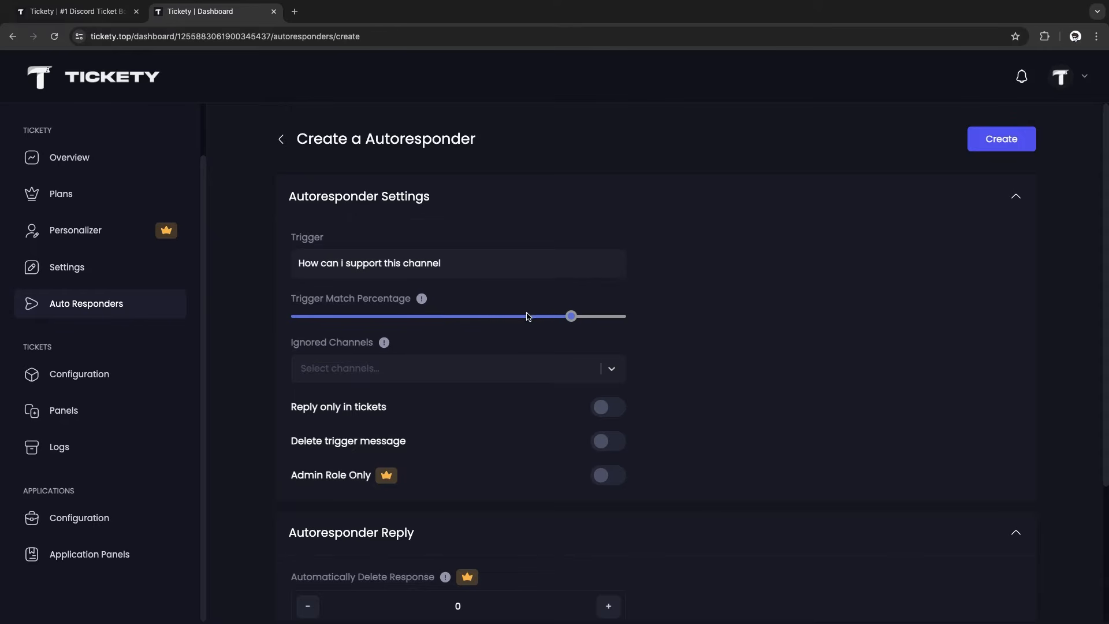
click(611, 371)
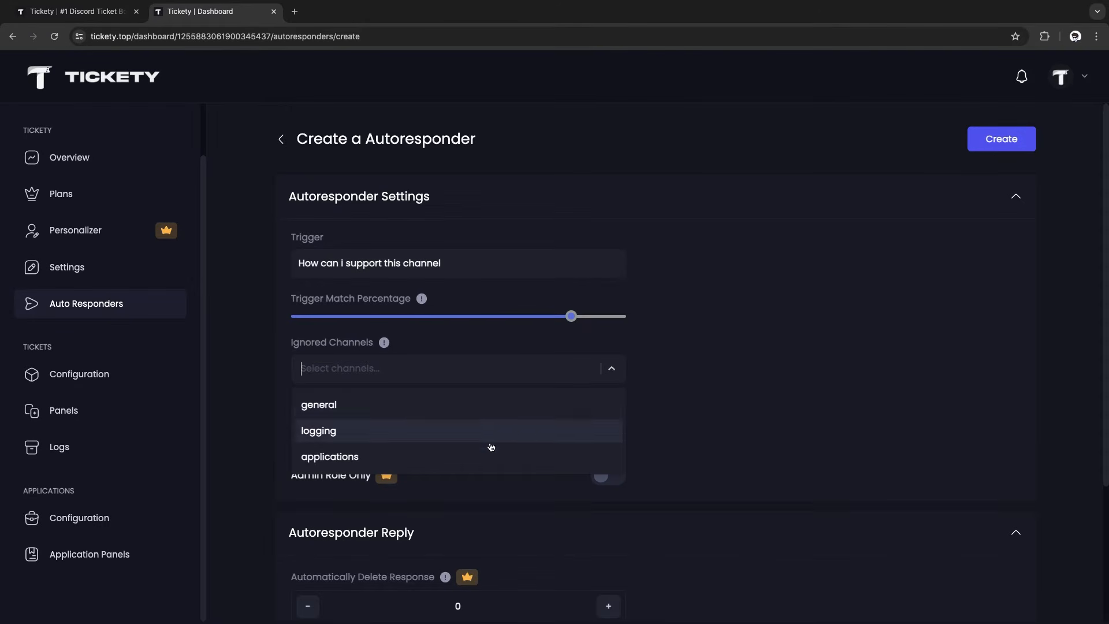
click(613, 369)
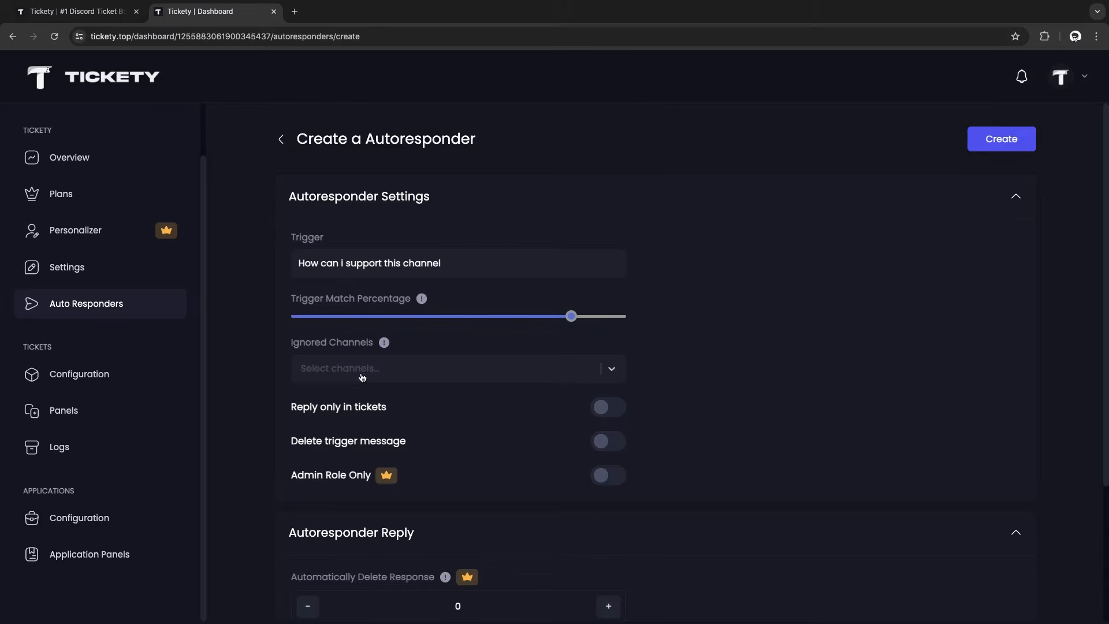
click(606, 411)
click(606, 411)
click(608, 442)
click(608, 442)
click(611, 476)
click(614, 478)
Set the autoresponder's Automatically Delete Response value to 0
scroll(556, 478, down, 3)
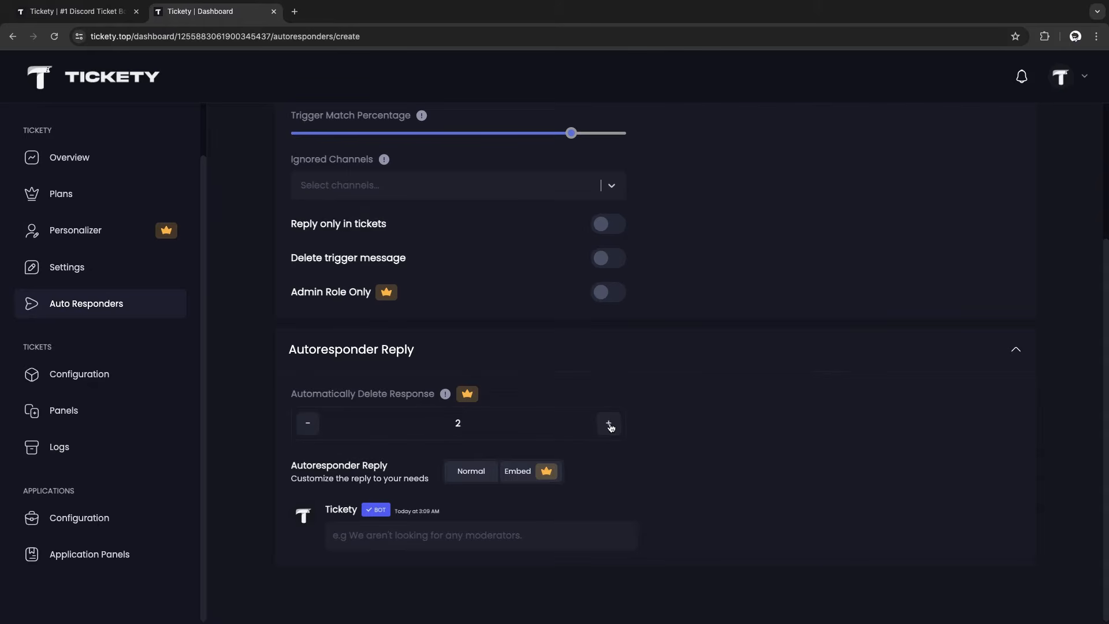
click(304, 424)
click(304, 425)
Choose the Normal reply type, enter "By using our bot" as the reply and create the autoresponder
click(462, 471)
click(518, 471)
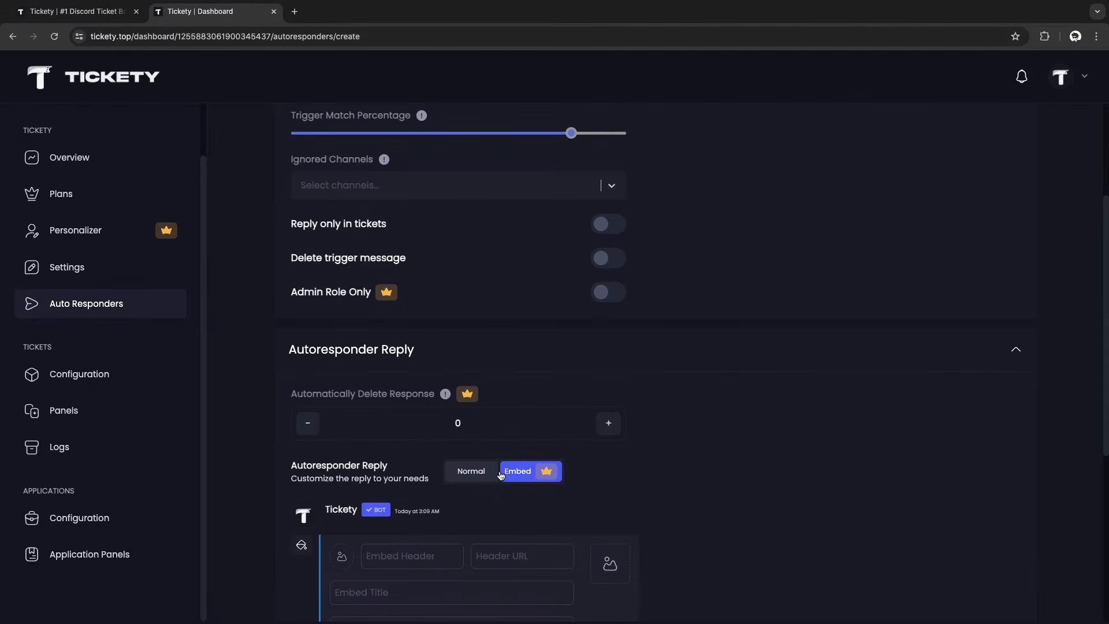
click(478, 472)
click(391, 524)
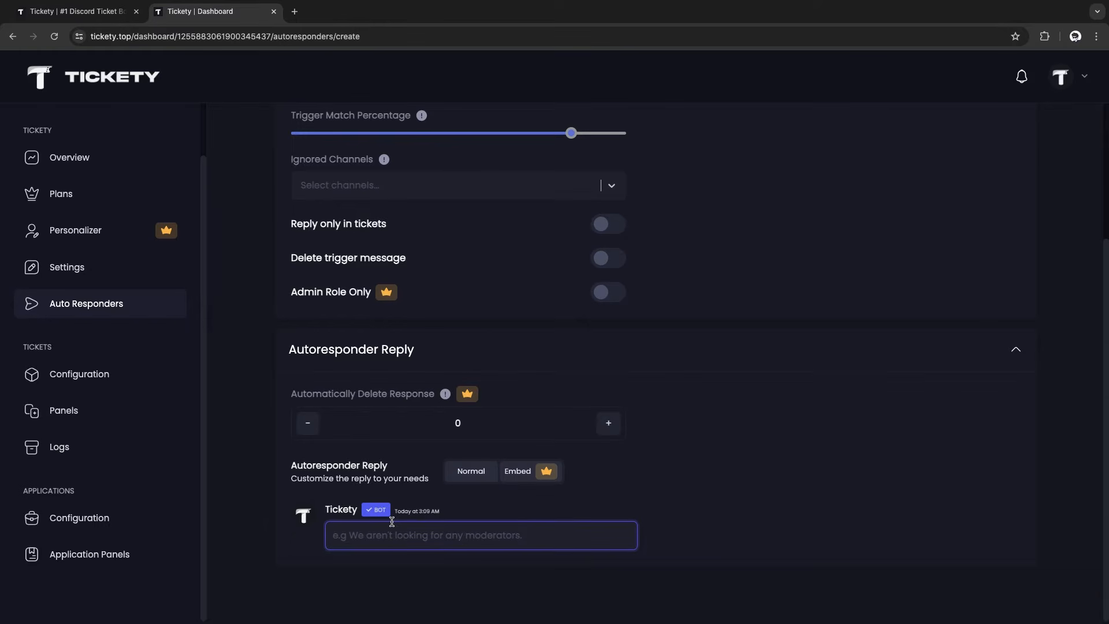
text(By using our bot)
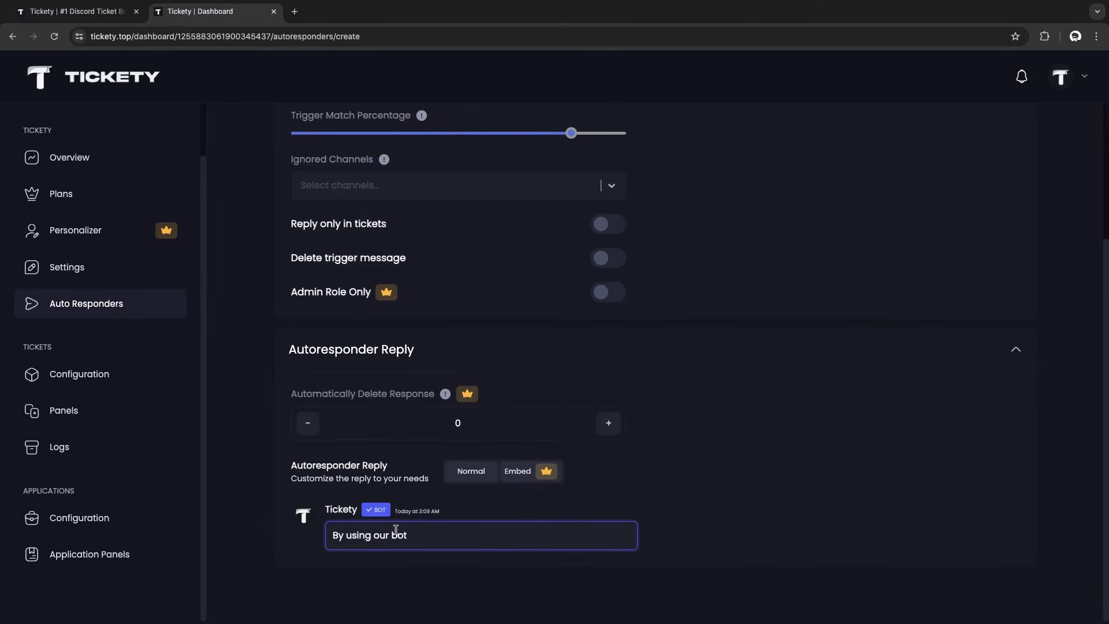
click(712, 517)
scroll(696, 474, up, 3)
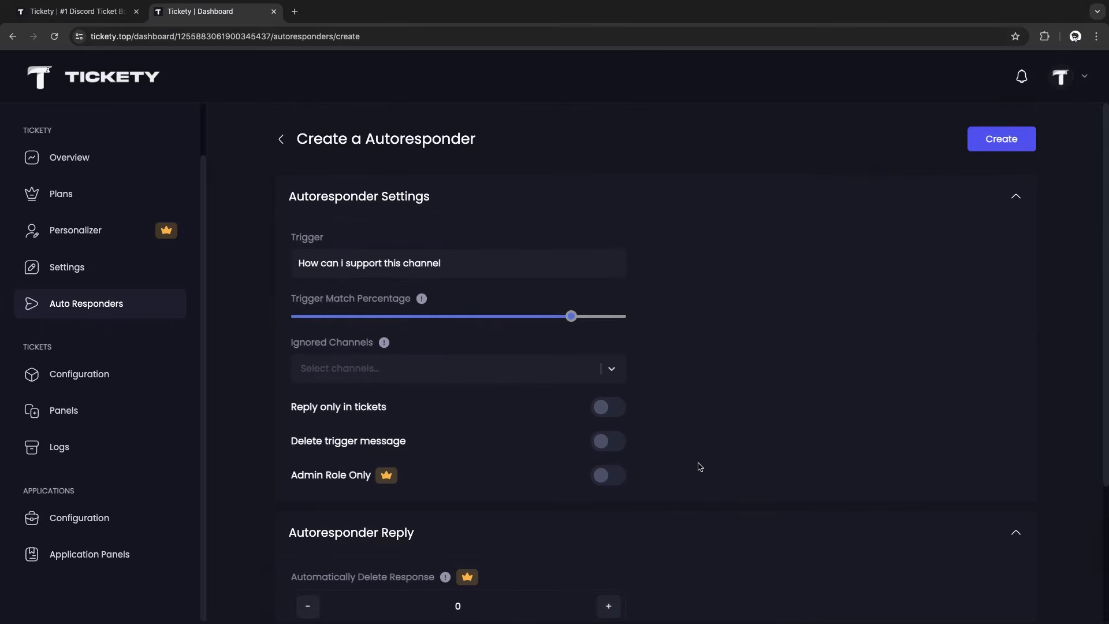
click(993, 149)
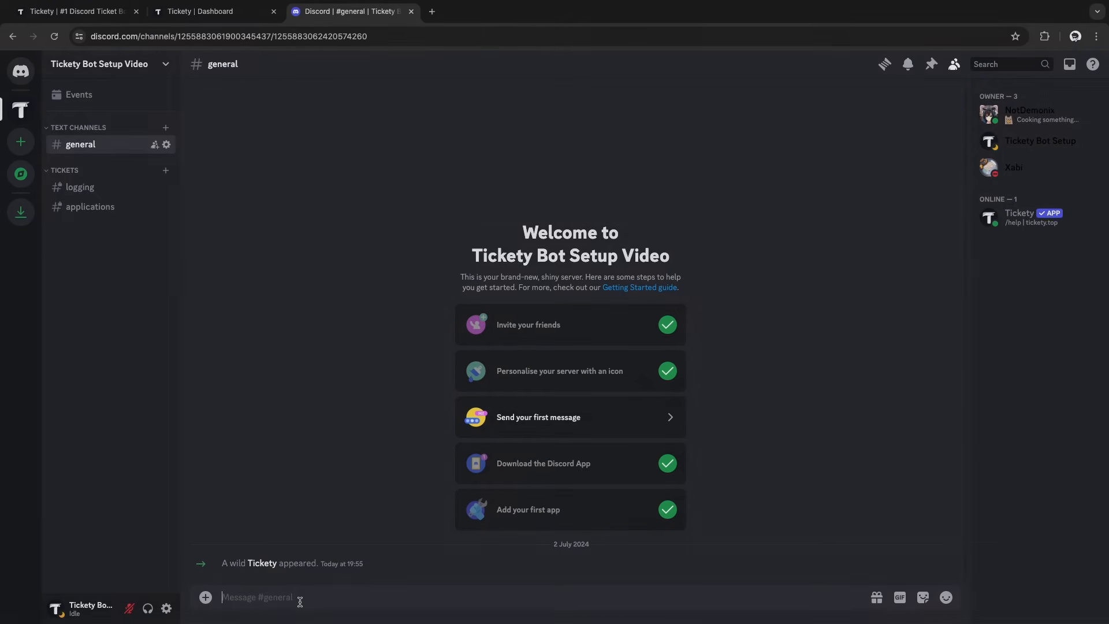
Test the autoresponder by sending "How can i support this channel" in the server's general channel on Discord
text(How can i support this channel)
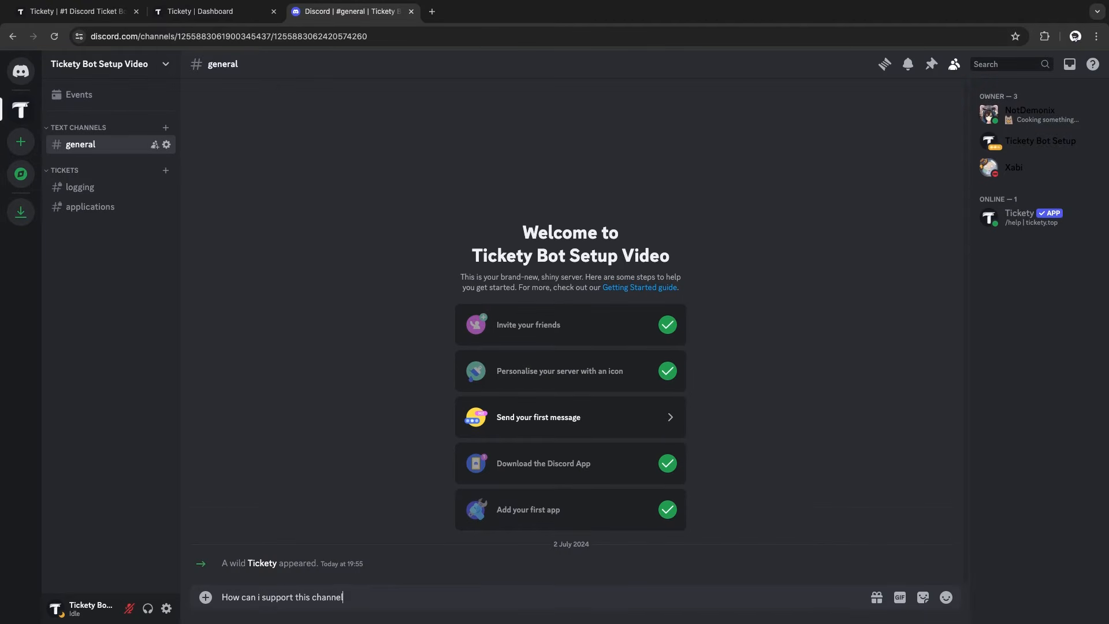
key(Return)
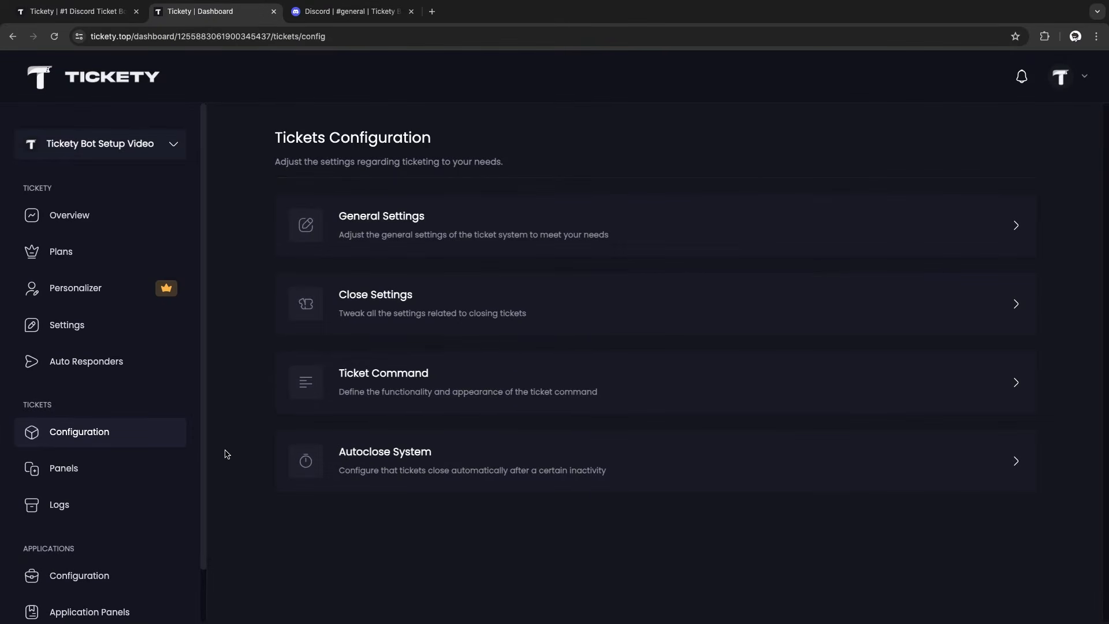
Review the ticket system's general settings and close settings, including the close embed, transcript options and rating system
click(358, 232)
scroll(404, 278, down, 1)
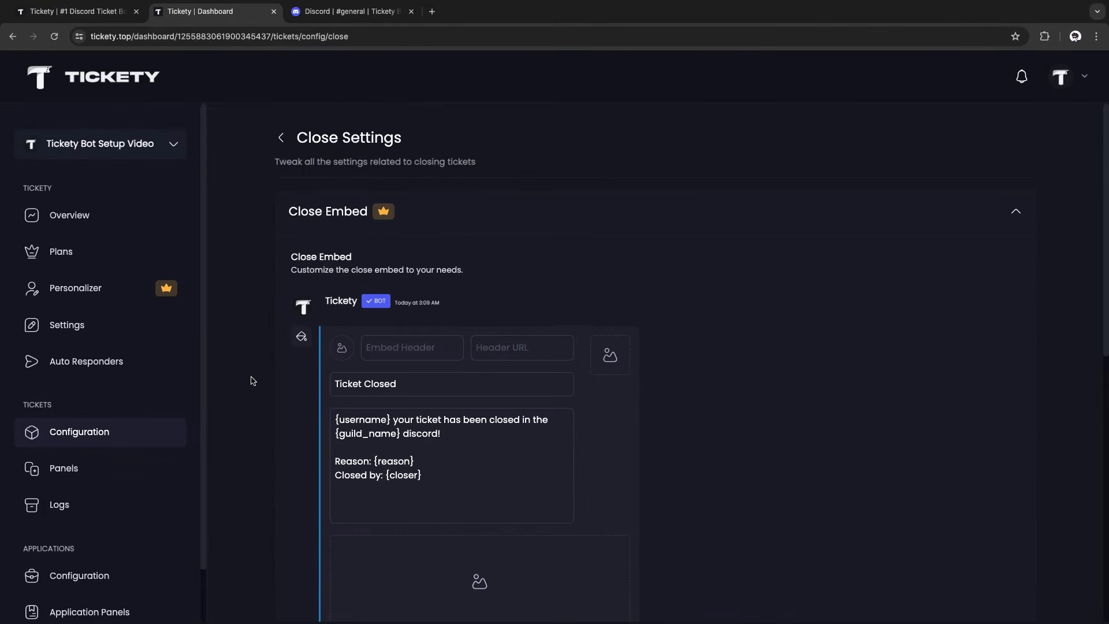
scroll(253, 380, down, 3)
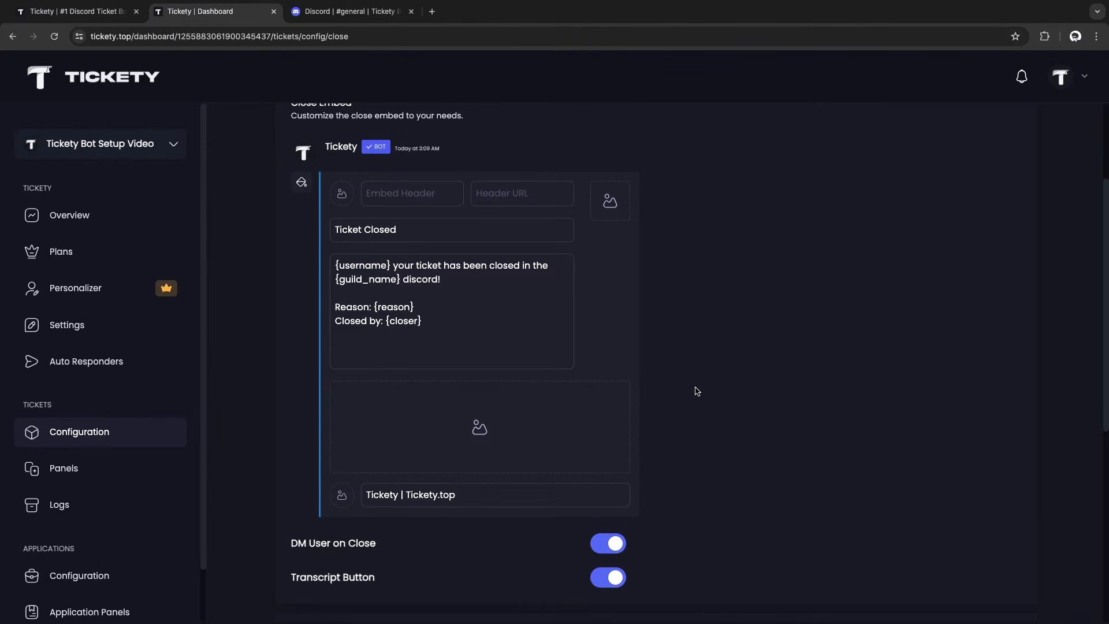
scroll(703, 416, down, 3)
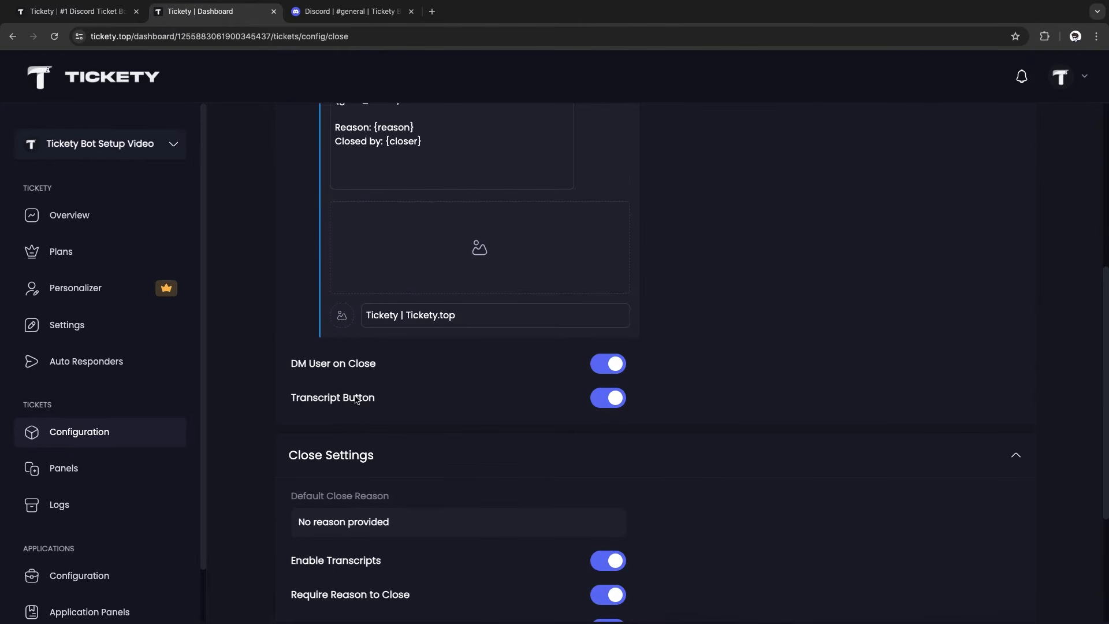
scroll(355, 398, down, 2)
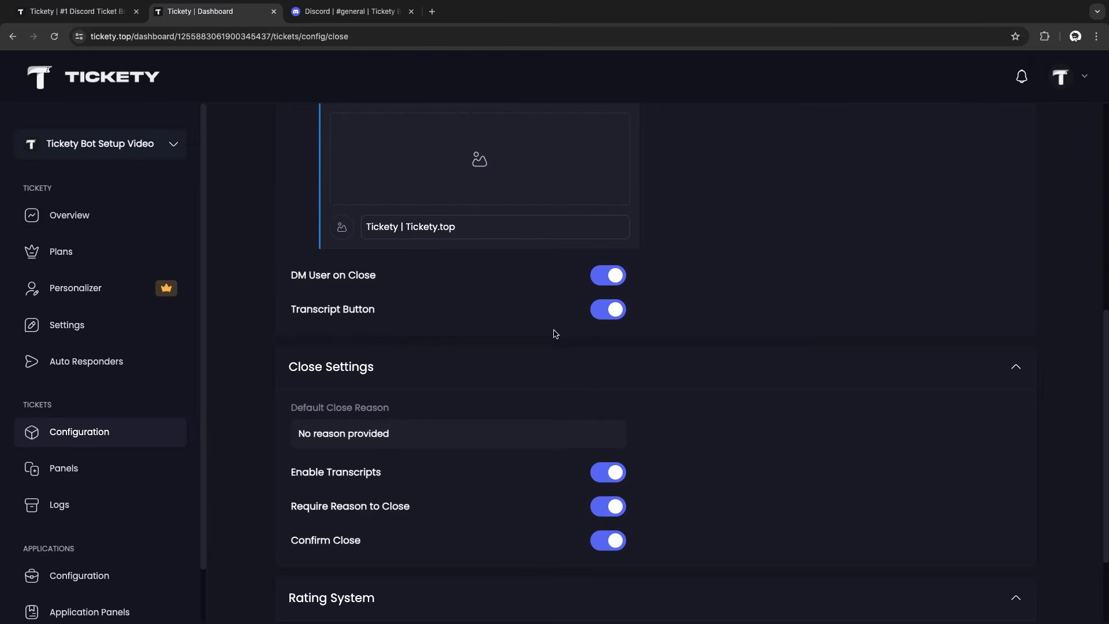
scroll(595, 345, down, 2)
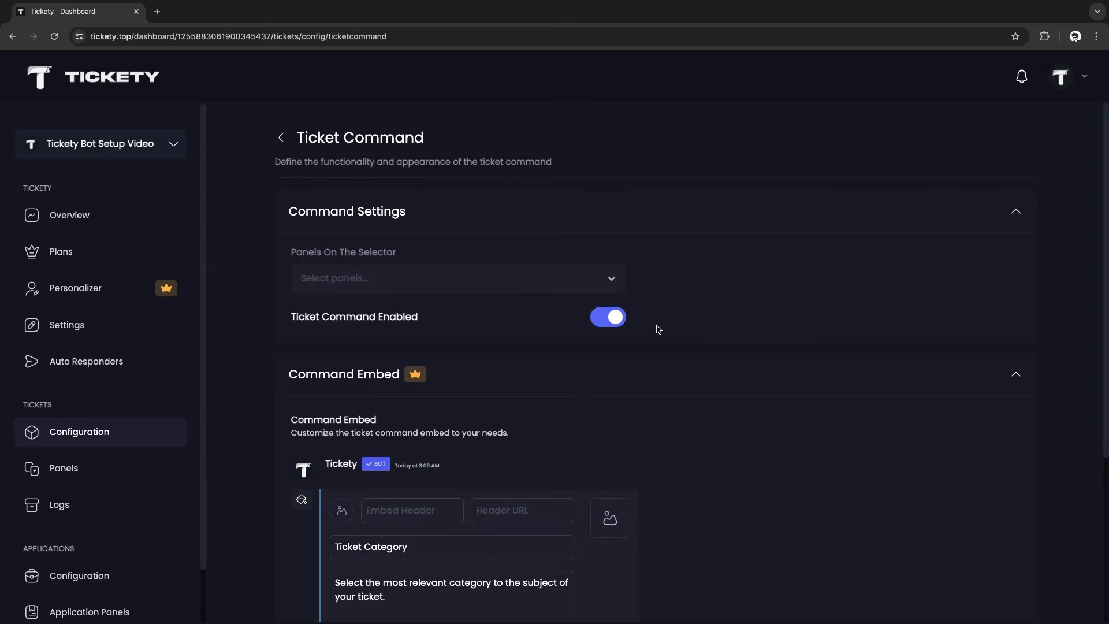
Switch the ticket command off and back on, save the ticket settings and look over the command embed
click(613, 317)
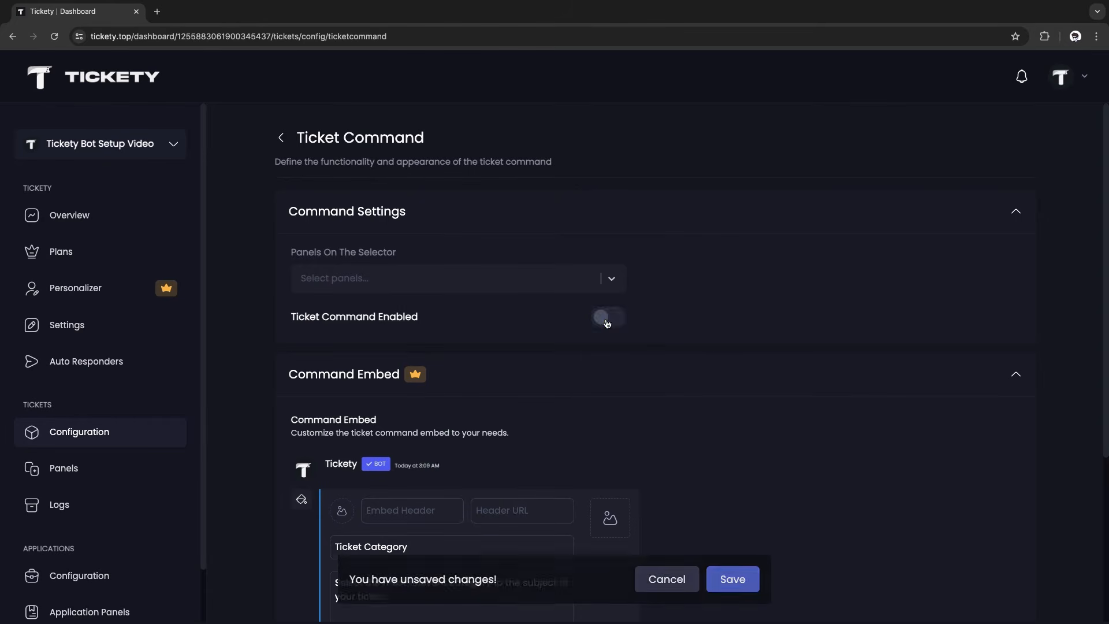
click(613, 317)
click(732, 589)
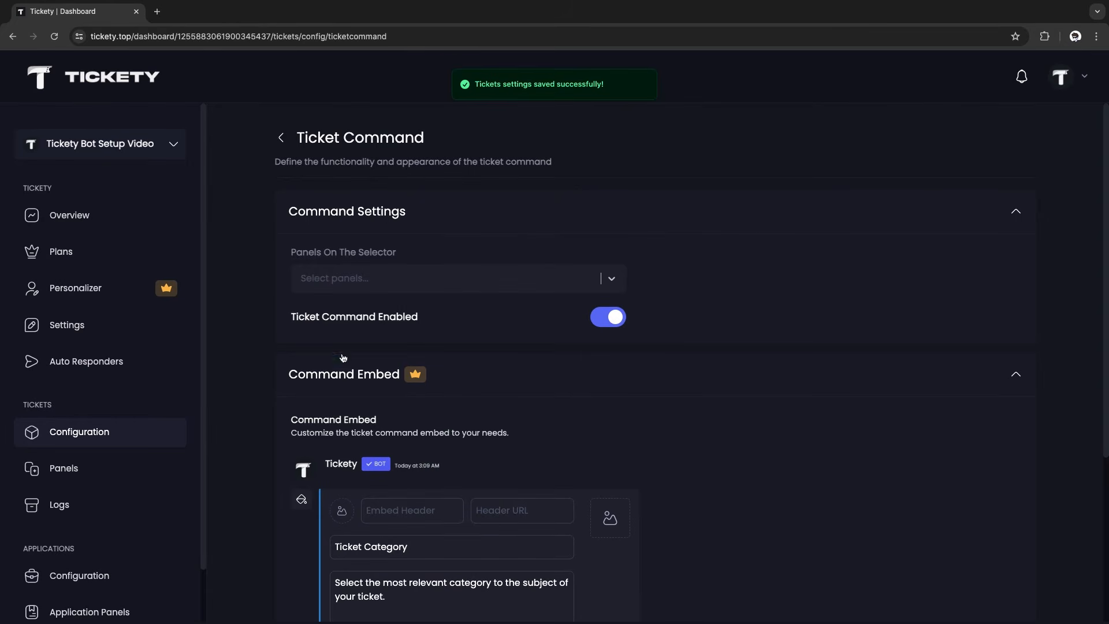
scroll(558, 397, down, 4)
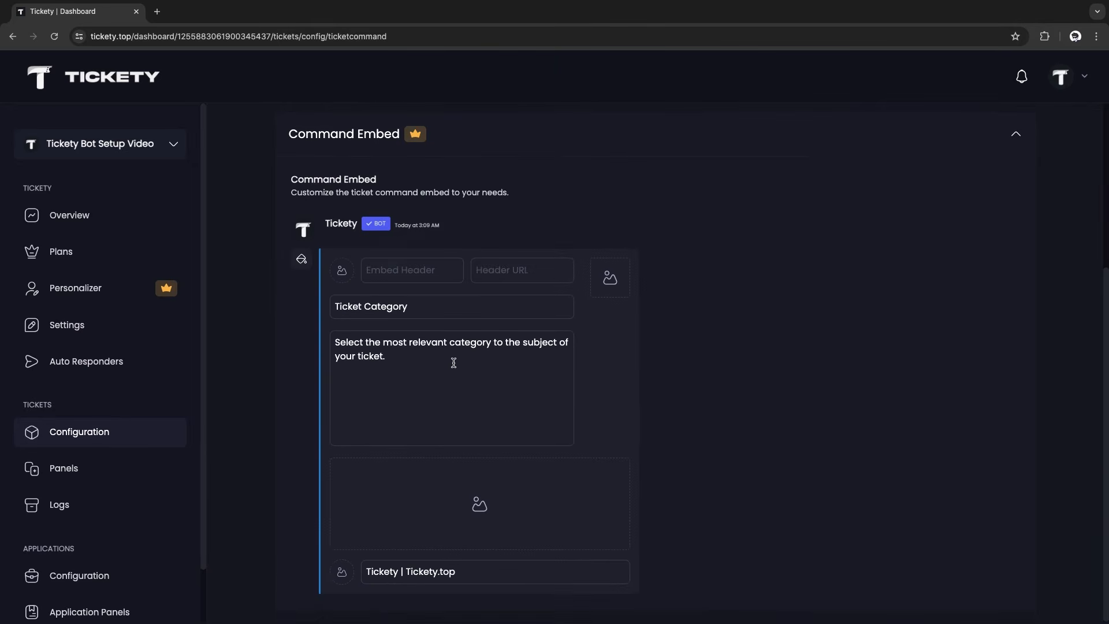
scroll(477, 371, up, 4)
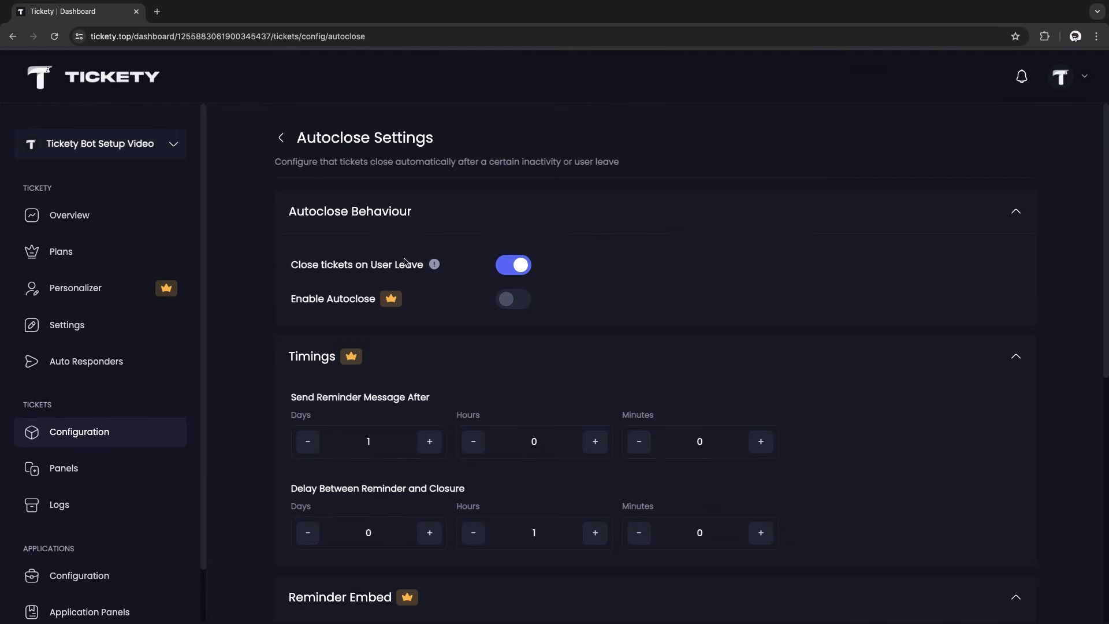
Try to enable Autoclose and save it, and look over the autoclose timings and reminder embed
scroll(495, 268, down, 2)
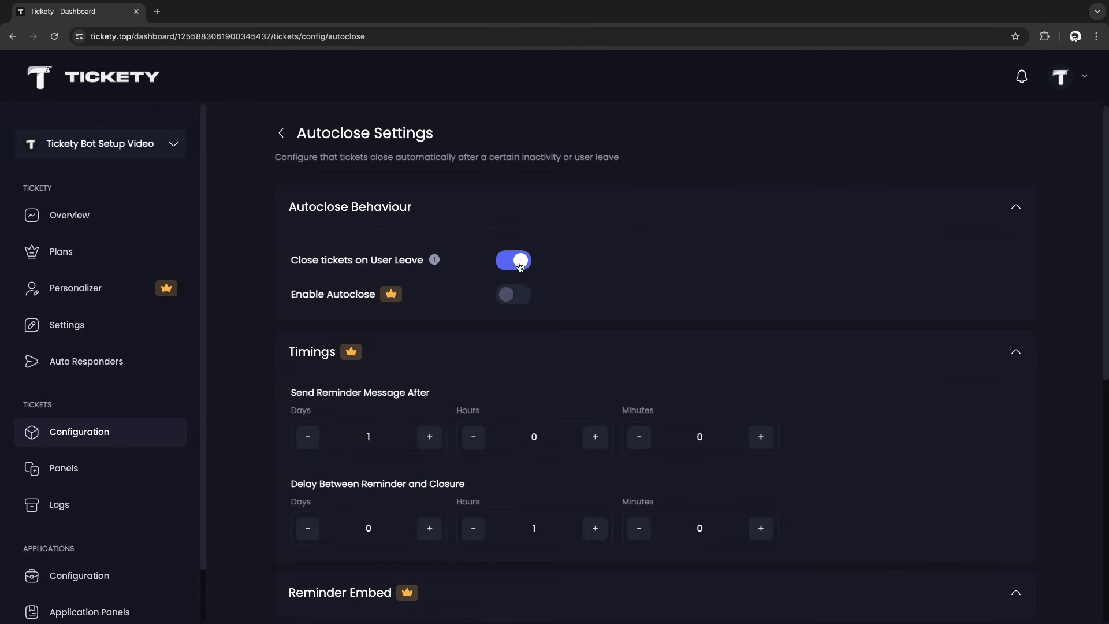
click(518, 216)
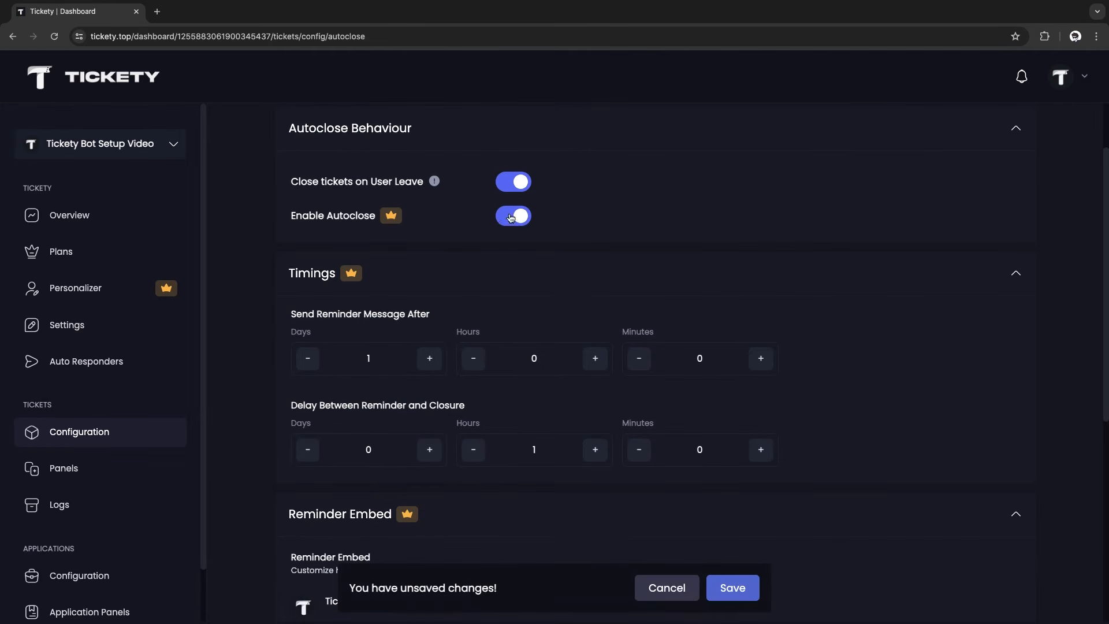
click(732, 587)
scroll(373, 295, down, 1)
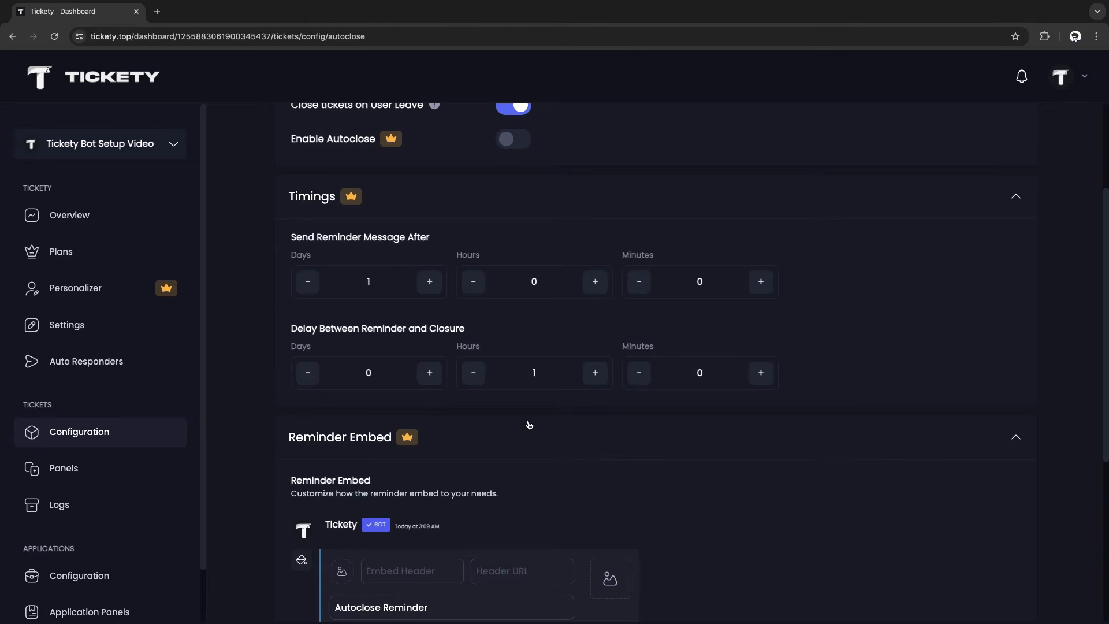
scroll(529, 425, down, 5)
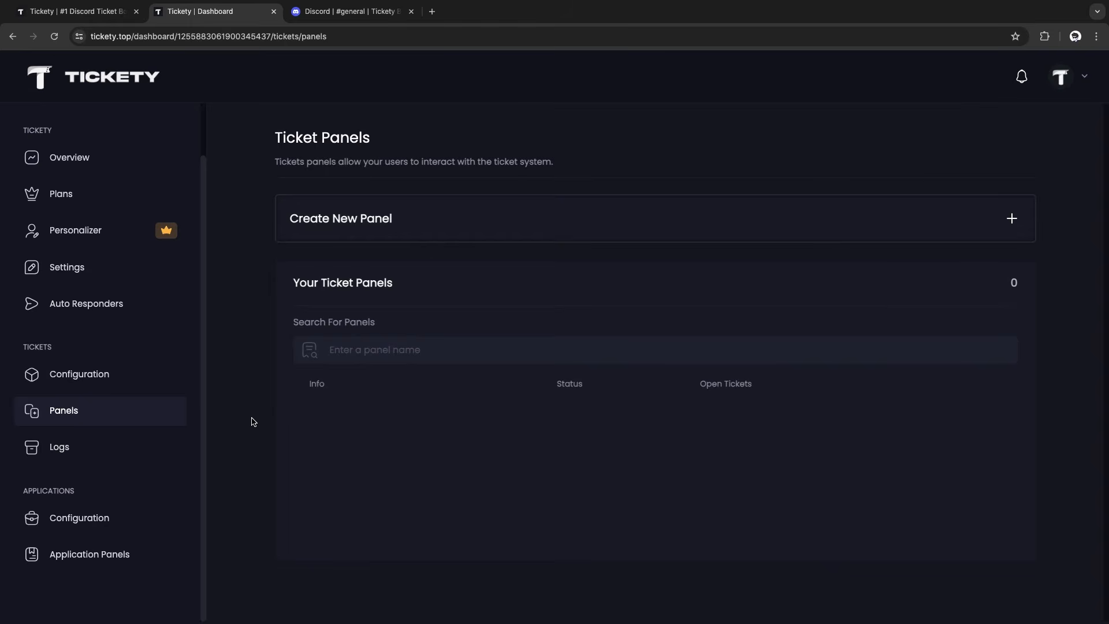
Start a new ticket panel named "Mute appeal" with Owner as its support role
click(1012, 220)
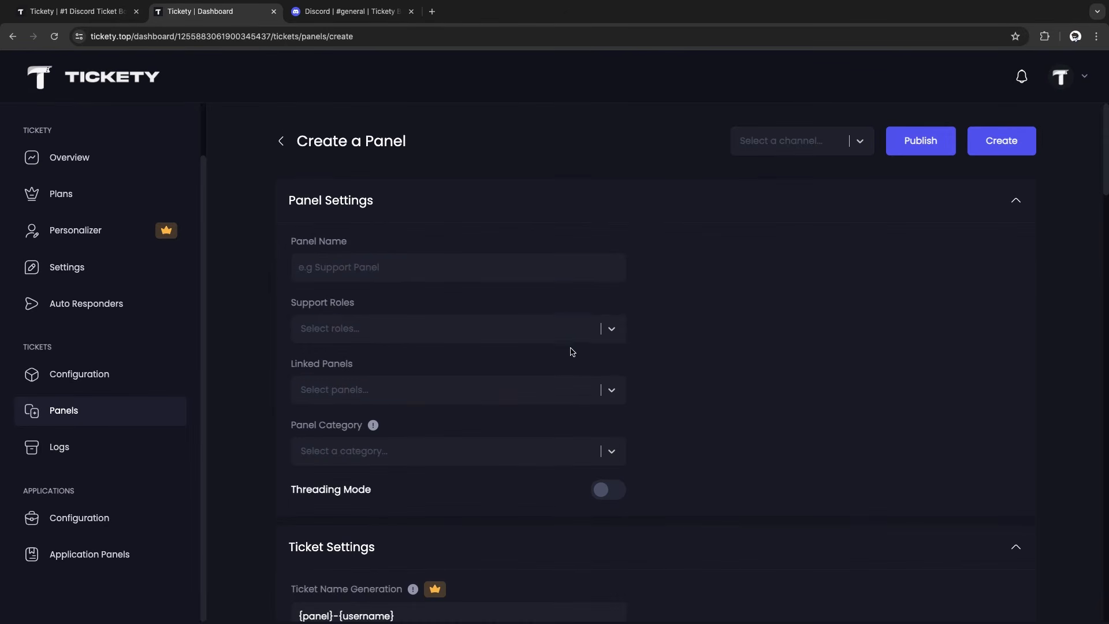
click(433, 264)
text(Mu)
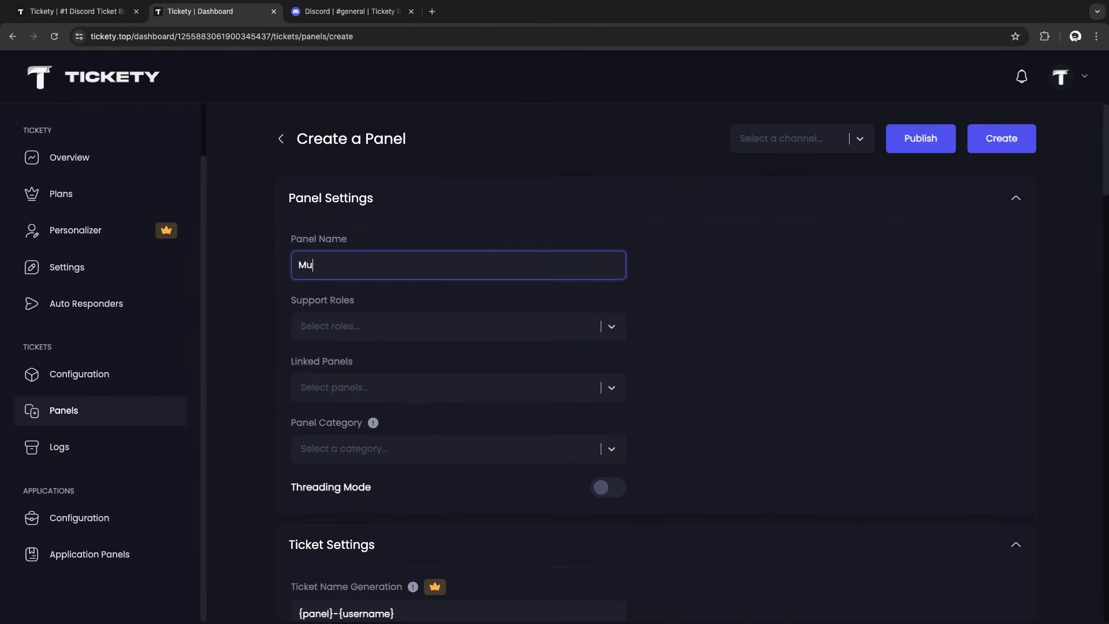
text(te appeal)
click(611, 326)
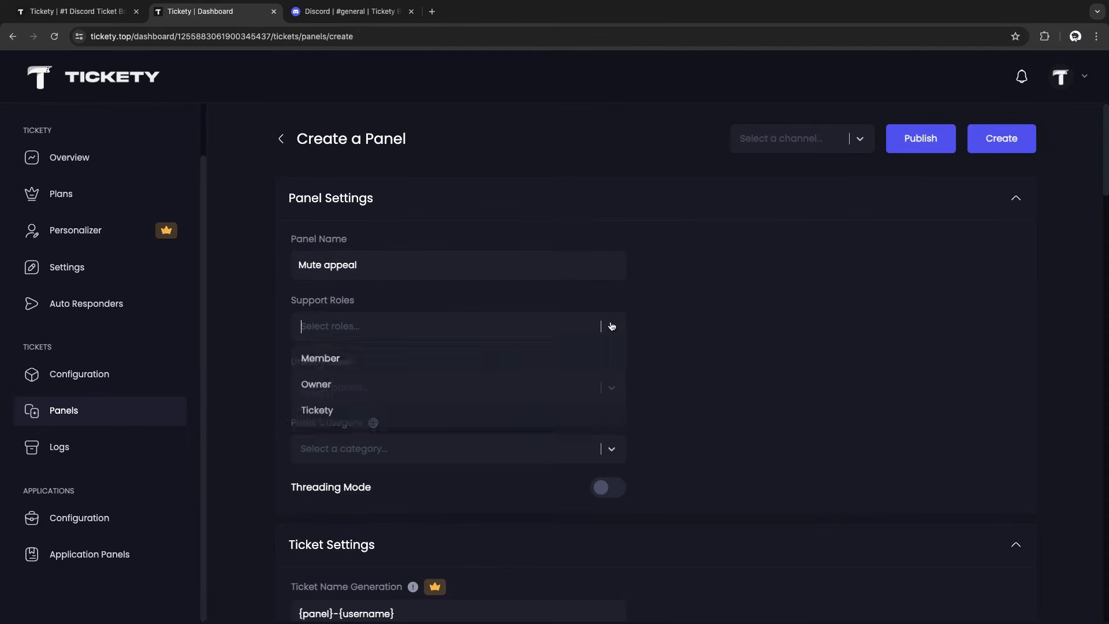
click(358, 389)
click(722, 370)
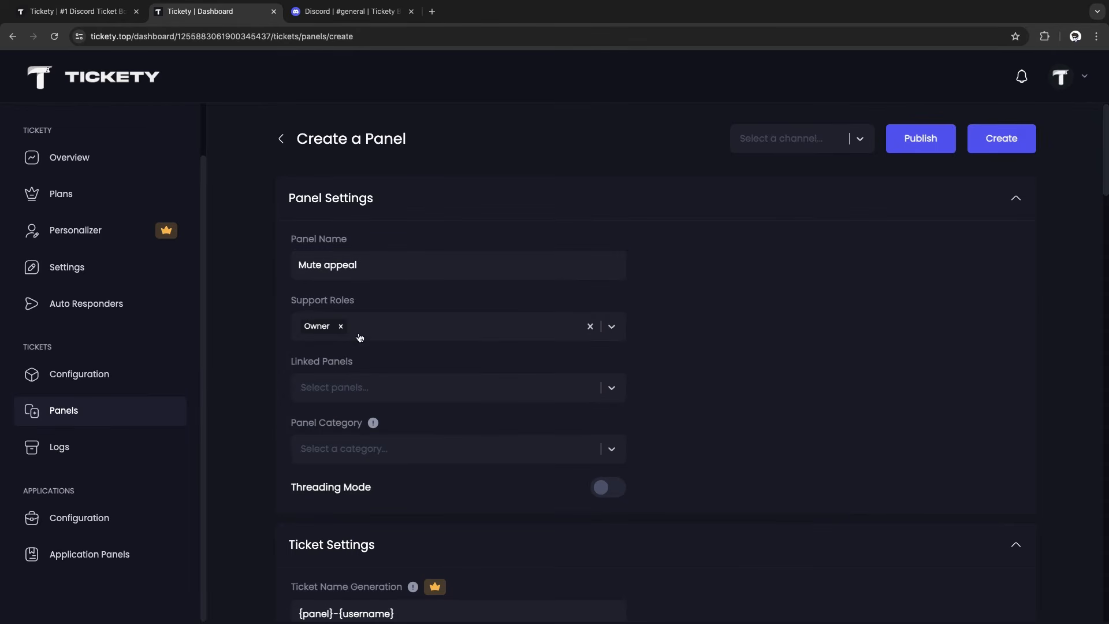
Set the Mute appeal panel's category to tickets
scroll(578, 334, down, 2)
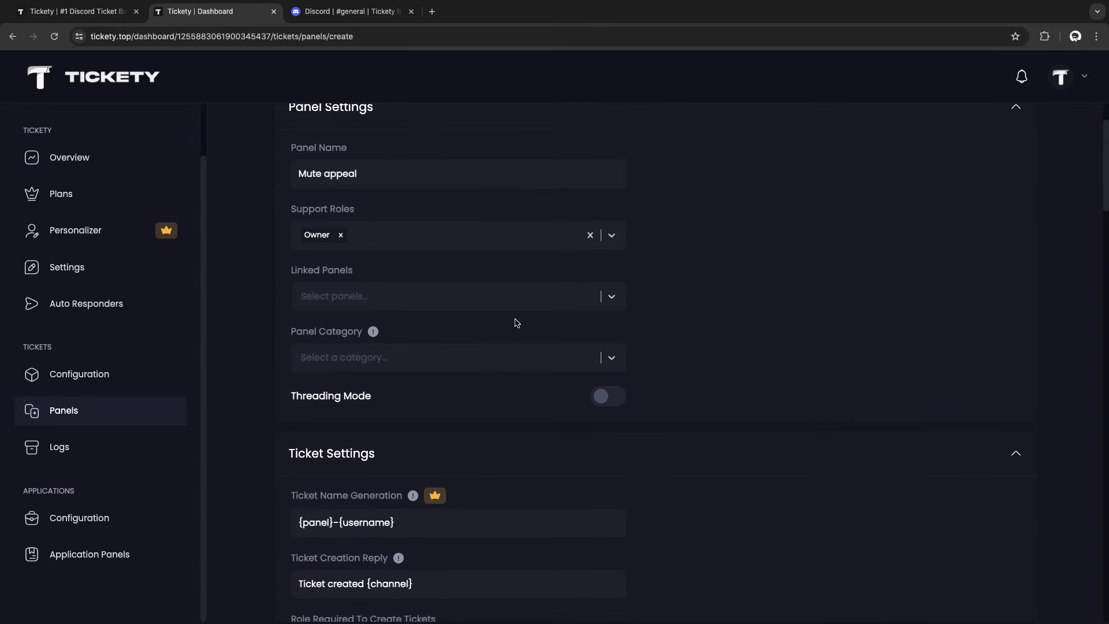
scroll(351, 302, down, 1)
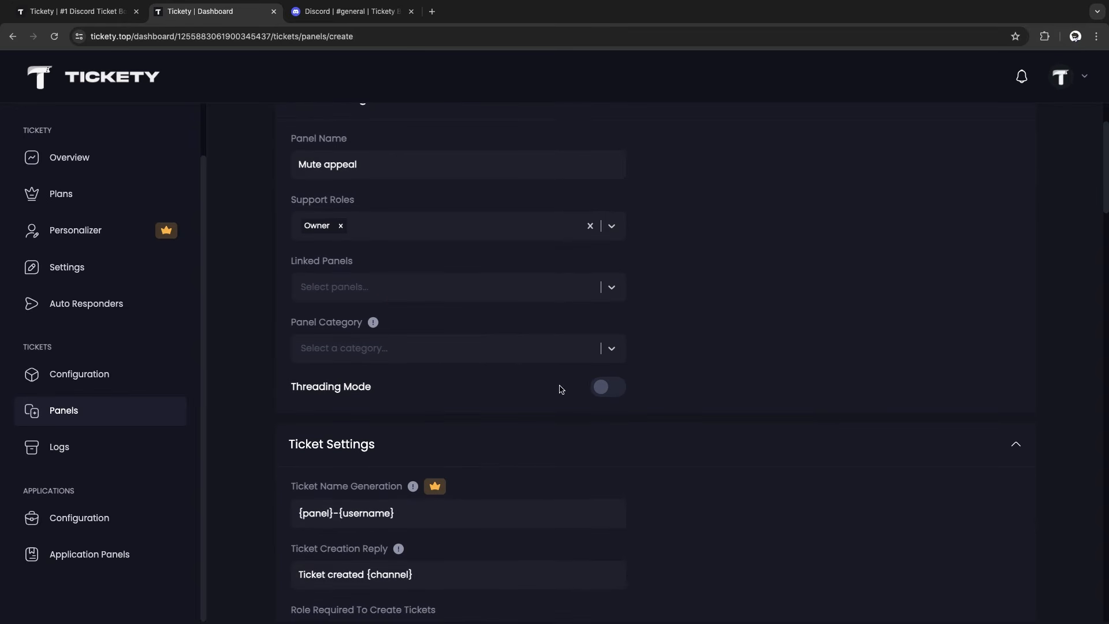
click(488, 353)
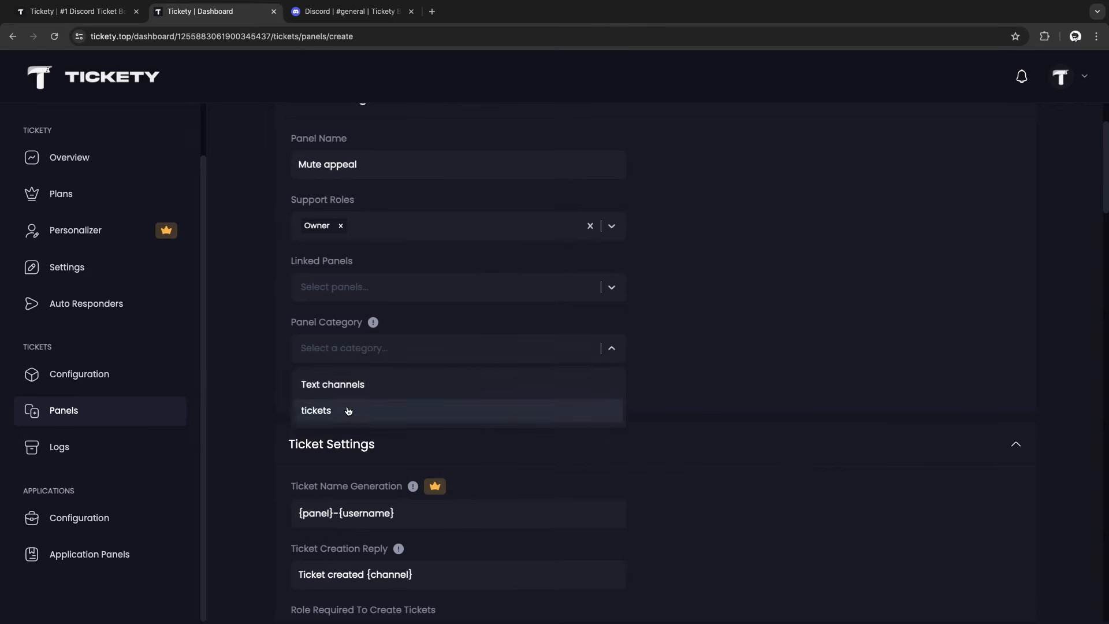
click(349, 412)
Switch the panel's Threading Mode on and back off
scroll(338, 355, down, 3)
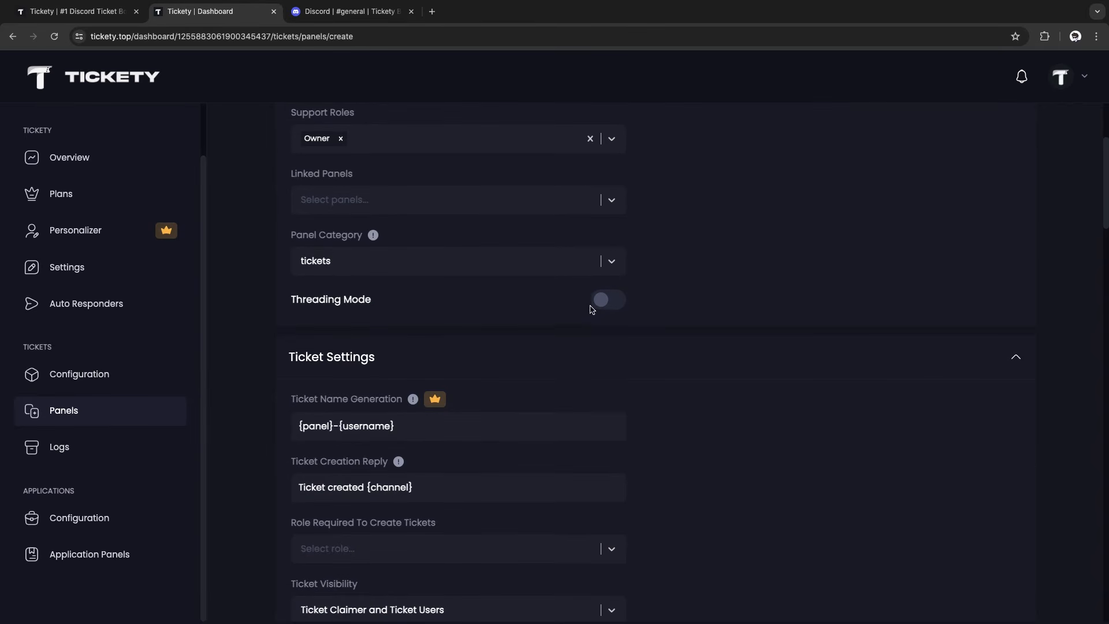
click(609, 305)
click(612, 305)
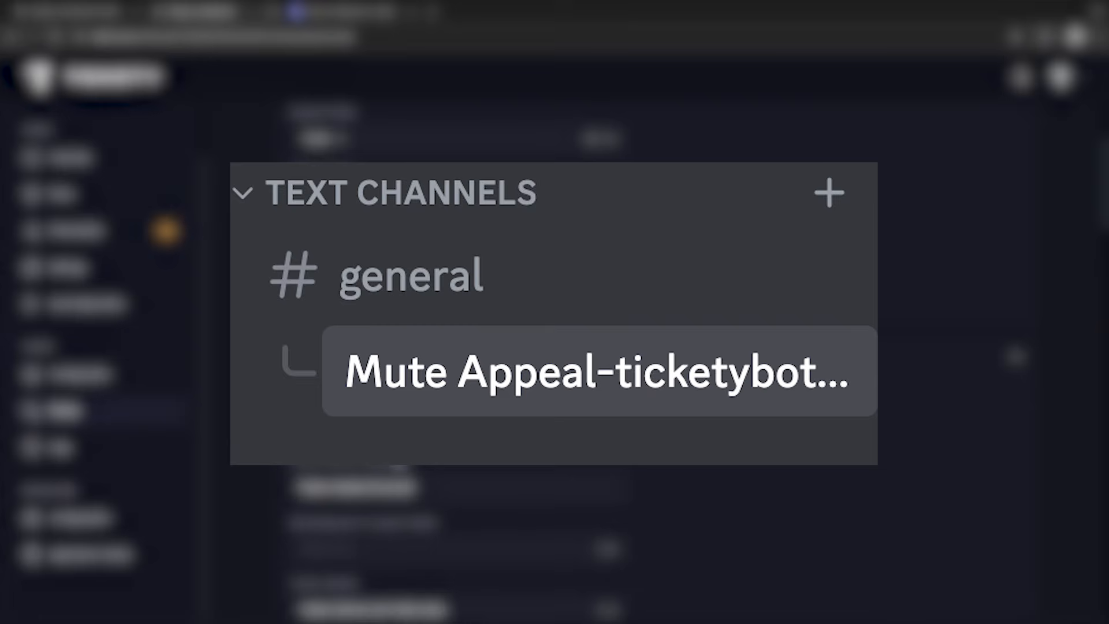
Set Member as the role required to create tickets in the panel's ticket settings
scroll(369, 299, down, 2)
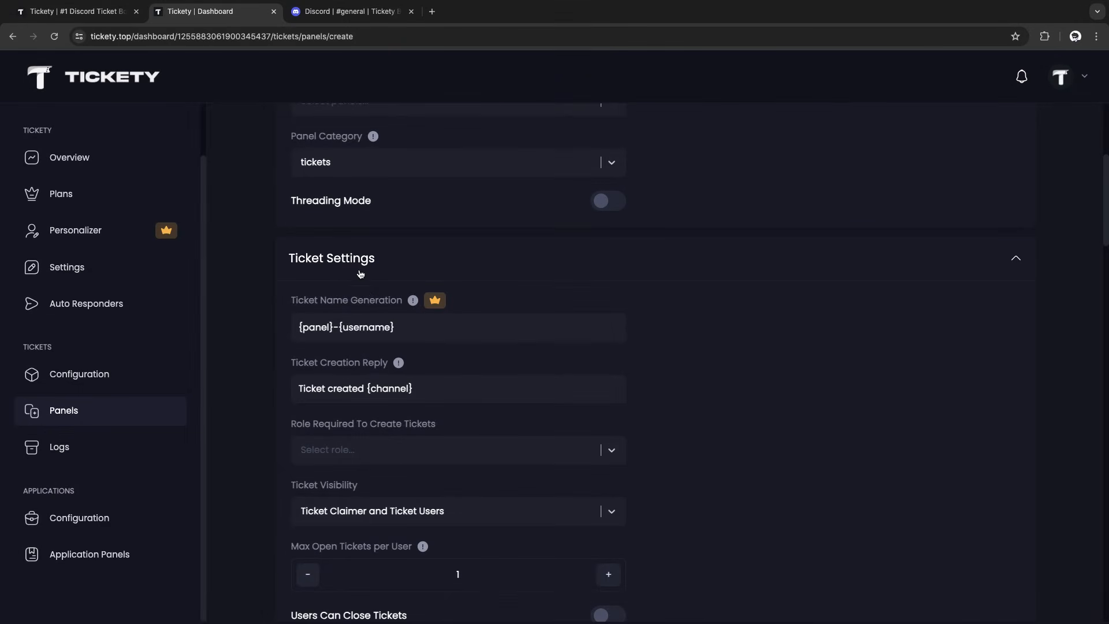
scroll(372, 289, down, 2)
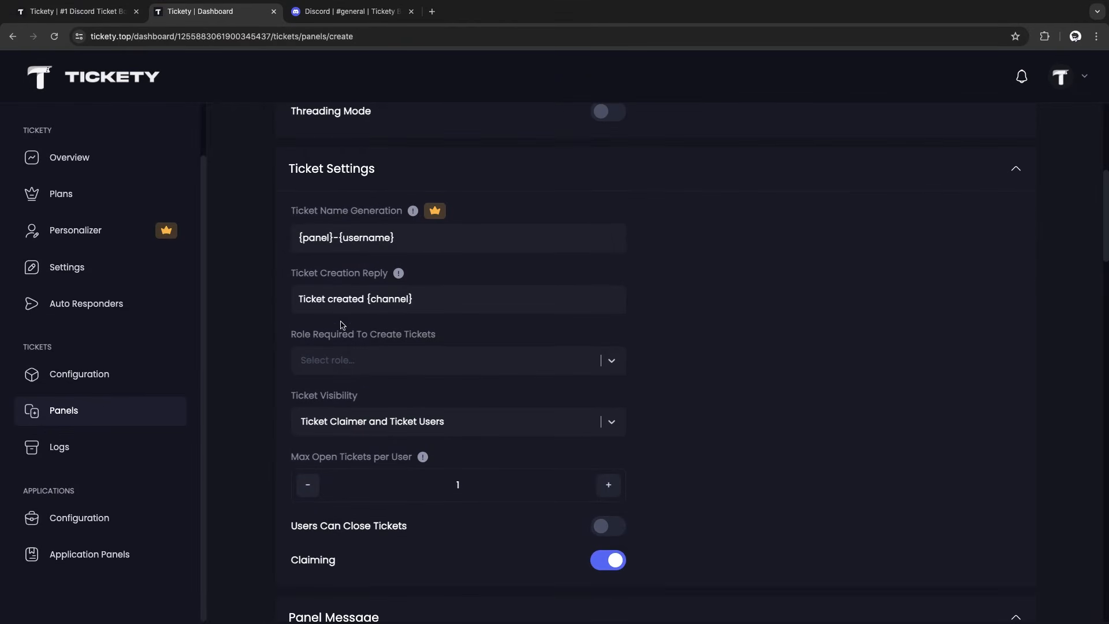
click(610, 360)
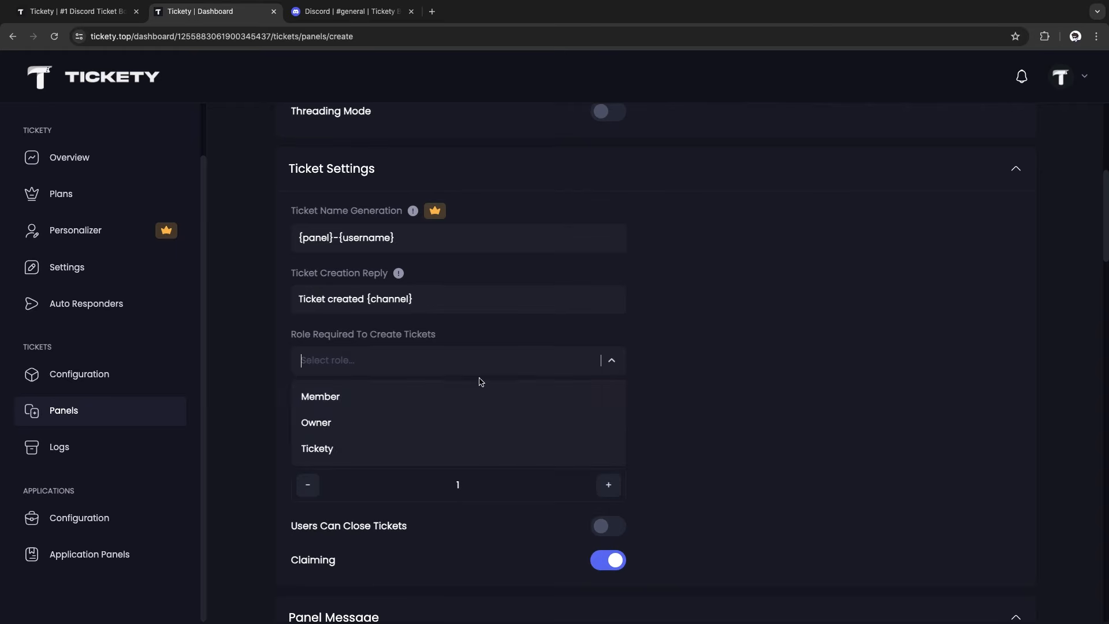
click(375, 400)
Try other Ticket Visibility options for the panel and return it to Ticket Claimer and Ticket Users
scroll(358, 361, down, 2)
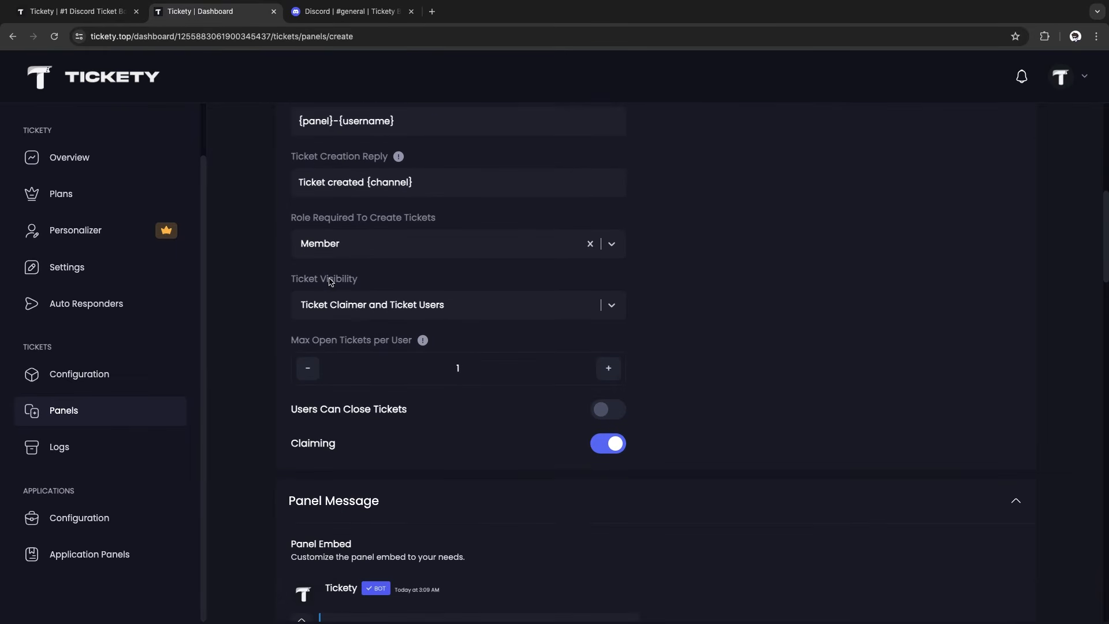
click(340, 304)
click(345, 366)
click(343, 313)
click(358, 337)
click(344, 314)
click(369, 365)
Set Max Open Tickets per User to 1 and allow users to close their tickets
scroll(372, 355, down, 1)
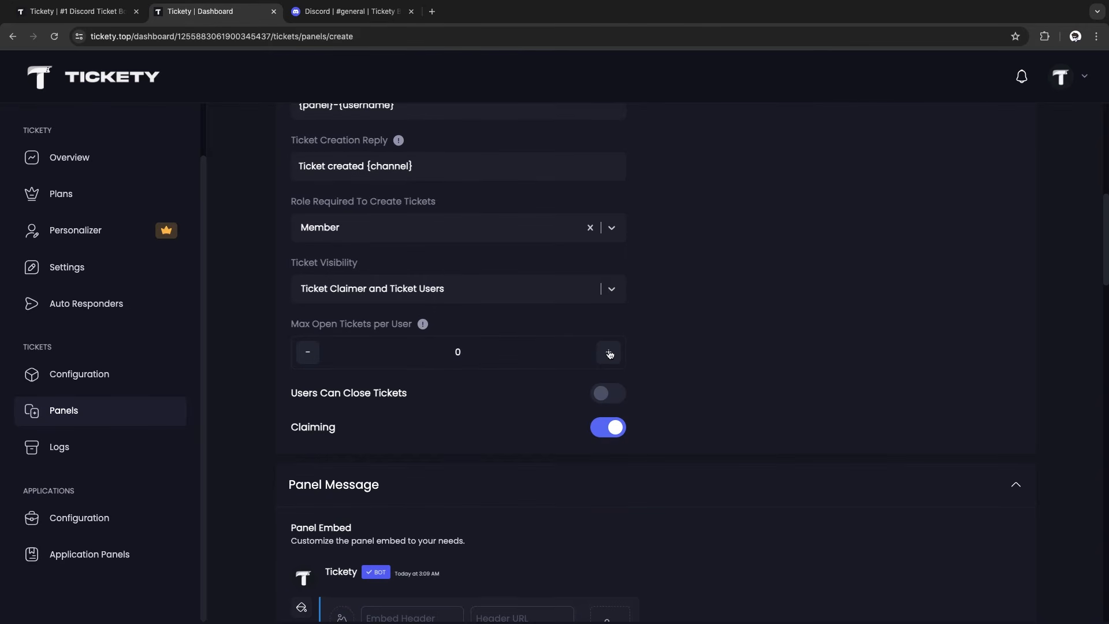
scroll(653, 345, down, 1)
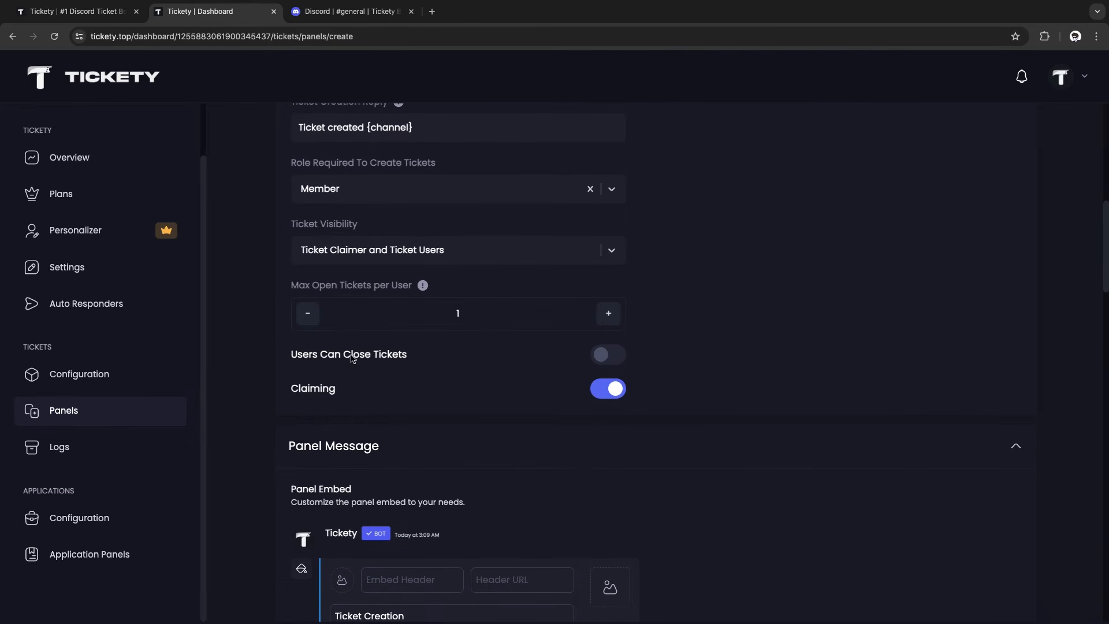
click(602, 360)
Look over the panel and welcome message embeds and enable Mention Ticket Creator for the welcome message
scroll(495, 359, down, 1)
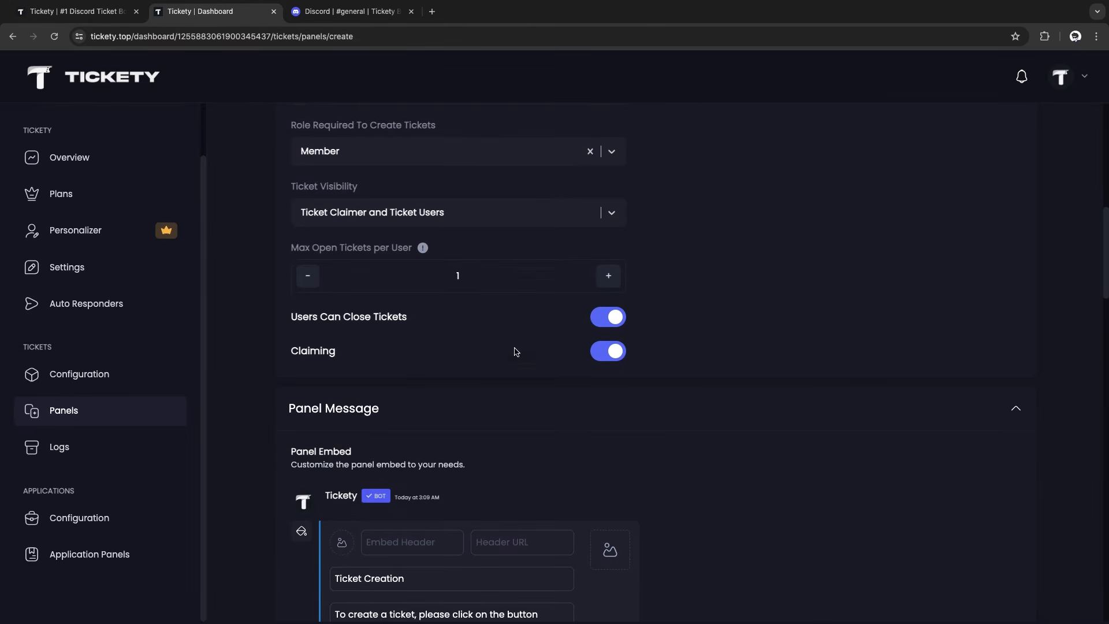
scroll(498, 354, down, 2)
scroll(498, 354, down, 4)
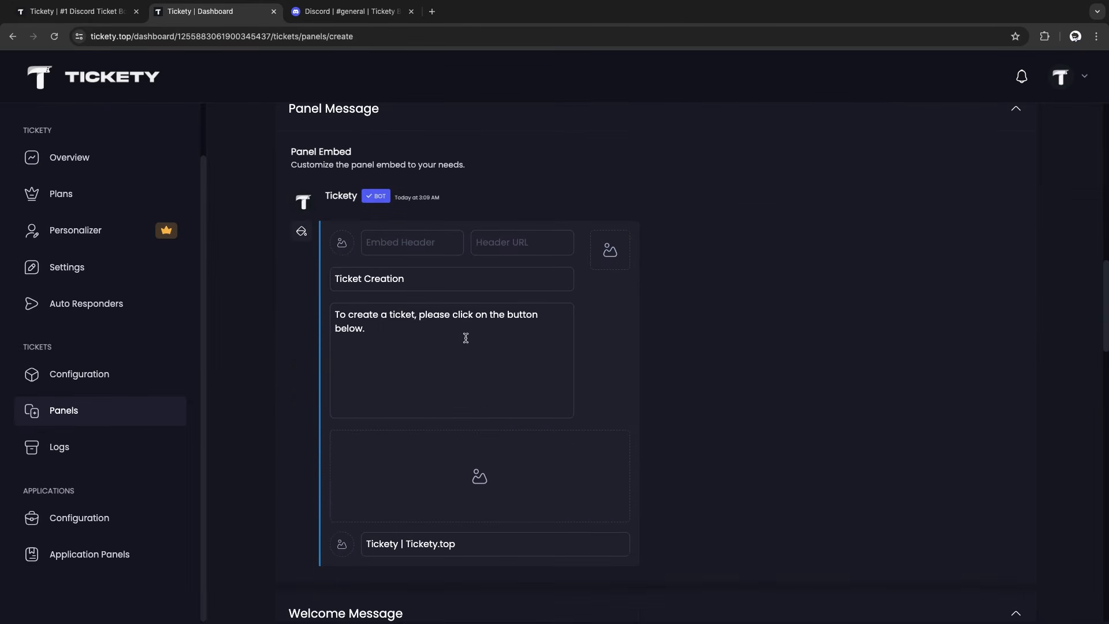
scroll(444, 375, down, 12)
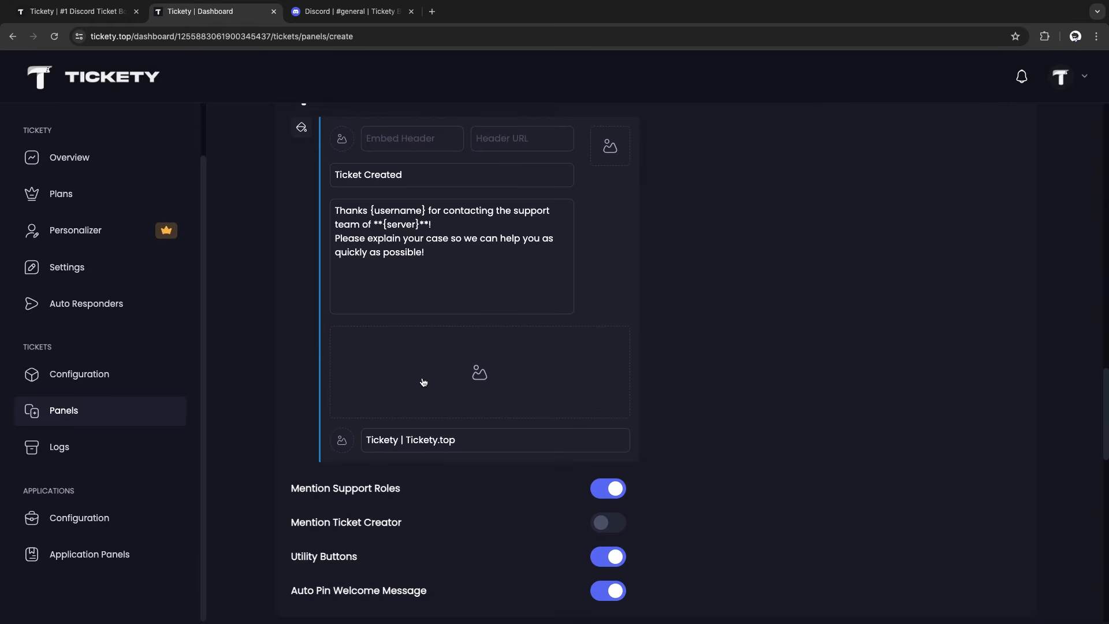
scroll(478, 320, down, 4)
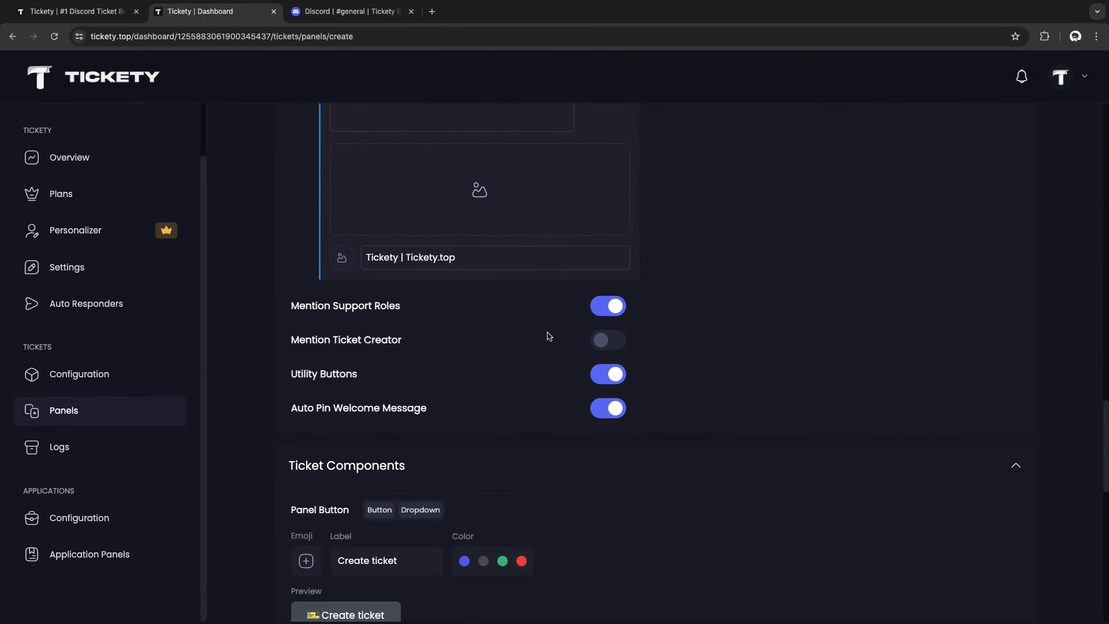
click(604, 339)
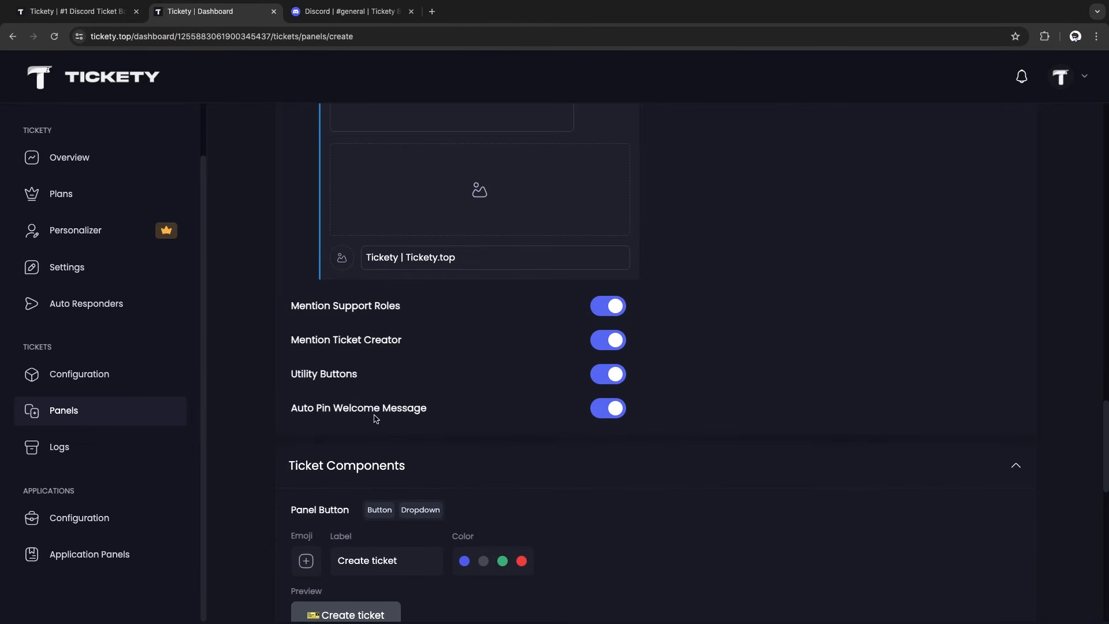
Review the panel's ticket component buttons, forms and advanced options
scroll(574, 425, down, 6)
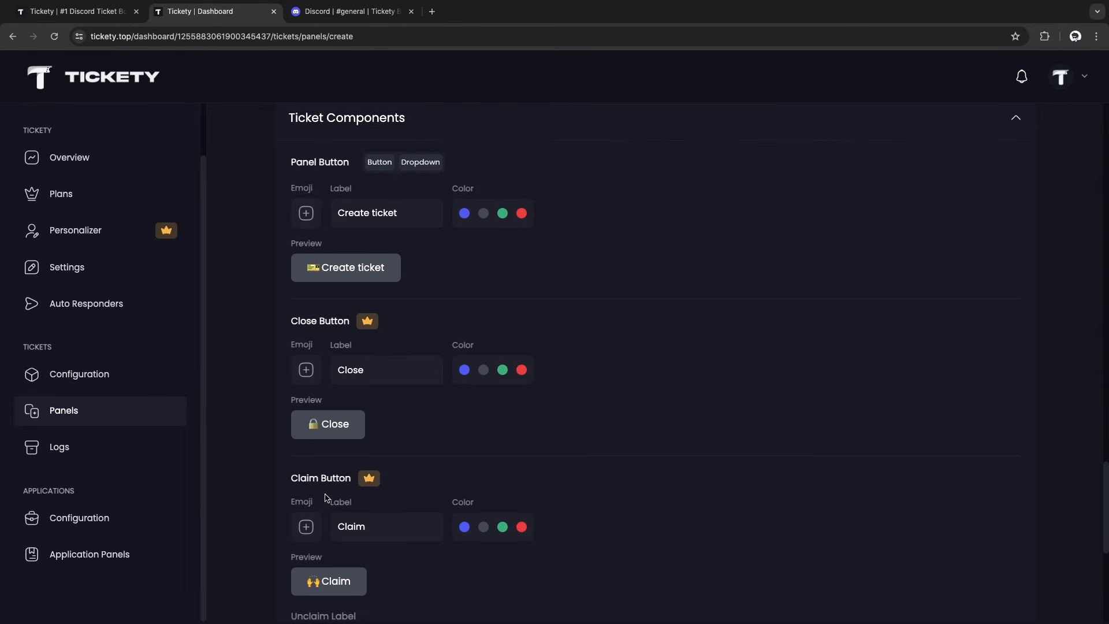
scroll(383, 478, down, 4)
scroll(386, 475, down, 2)
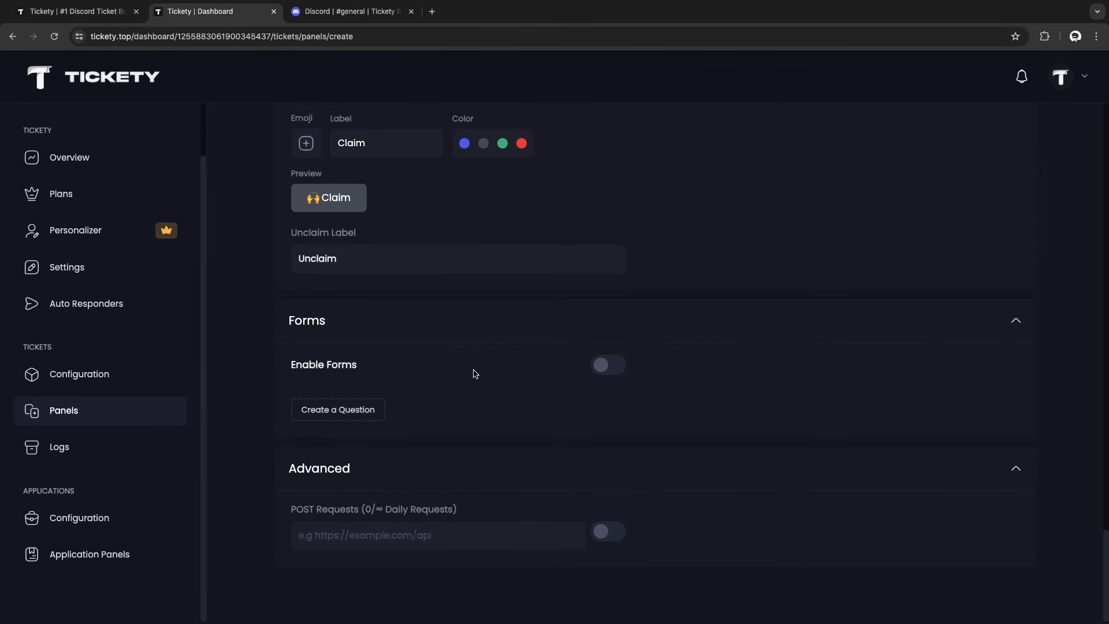
Enable forms for the panel and add the question "What's your name?" with the placeholder "Enter your name"
click(613, 365)
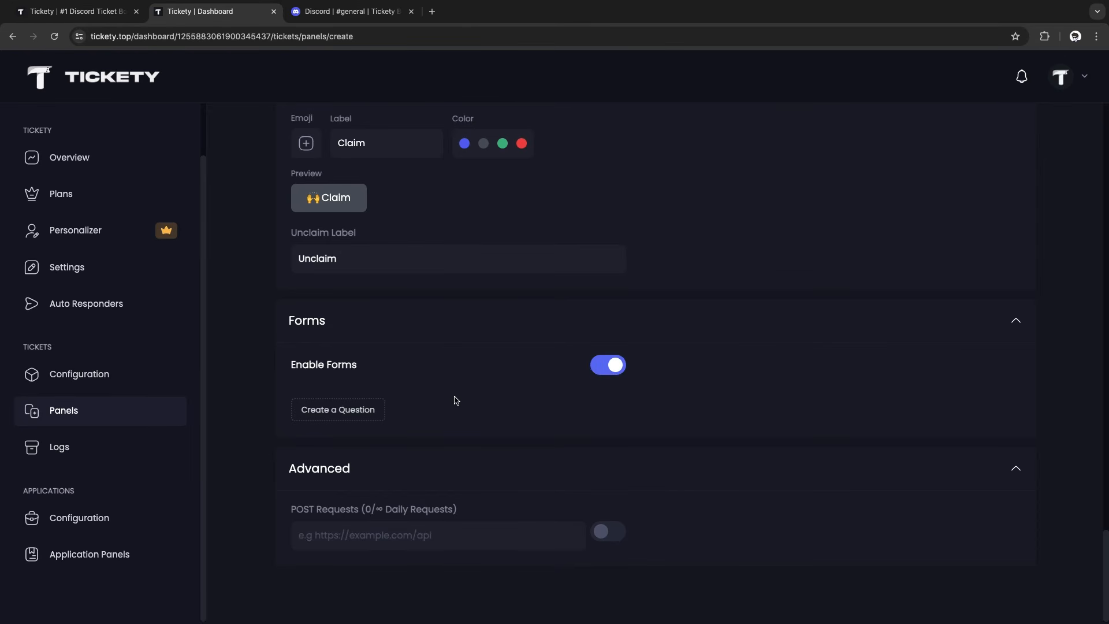
click(371, 410)
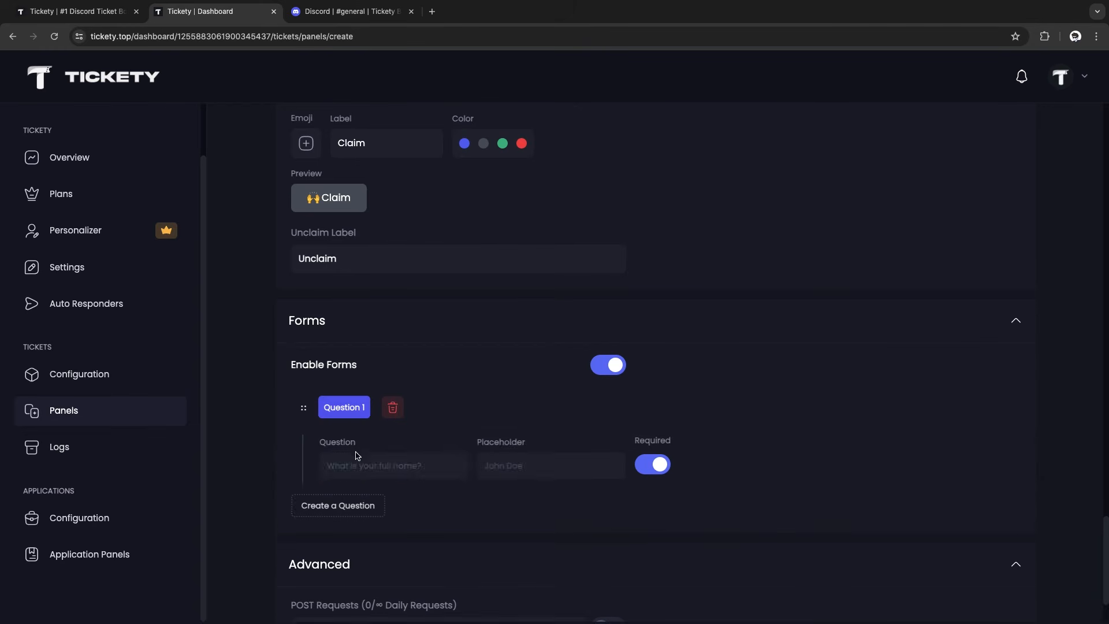
click(354, 455)
scroll(354, 455, down, 2)
text(What's your name?)
click(602, 372)
text(Enter your name)
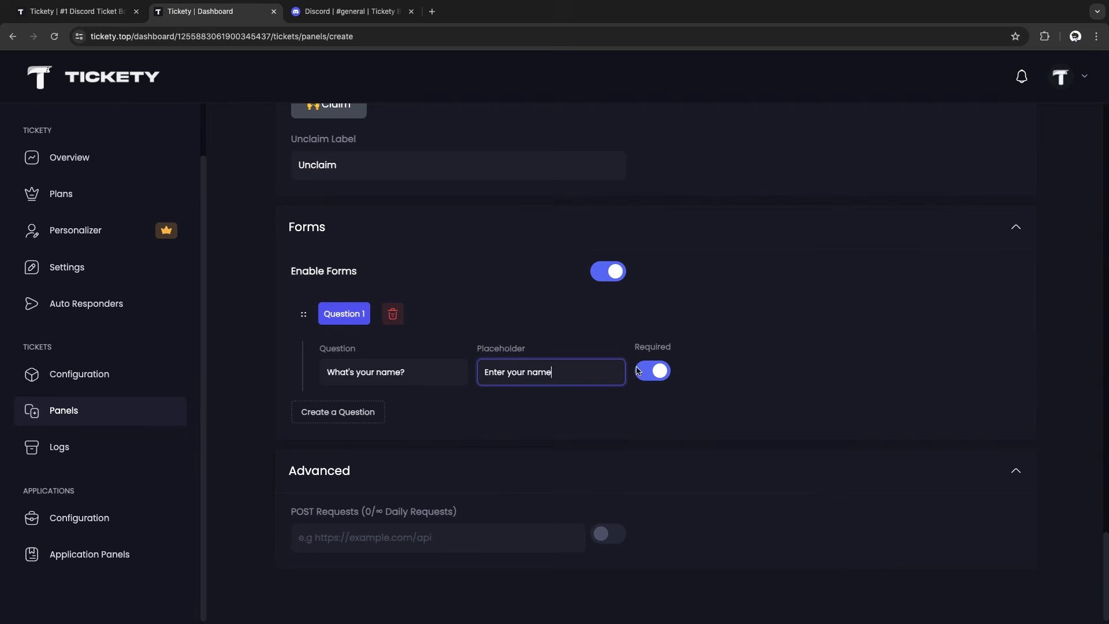
Publish the Mute appeal panel to the general channel
scroll(794, 322, up, 10)
scroll(880, 258, up, 4)
click(837, 143)
click(787, 178)
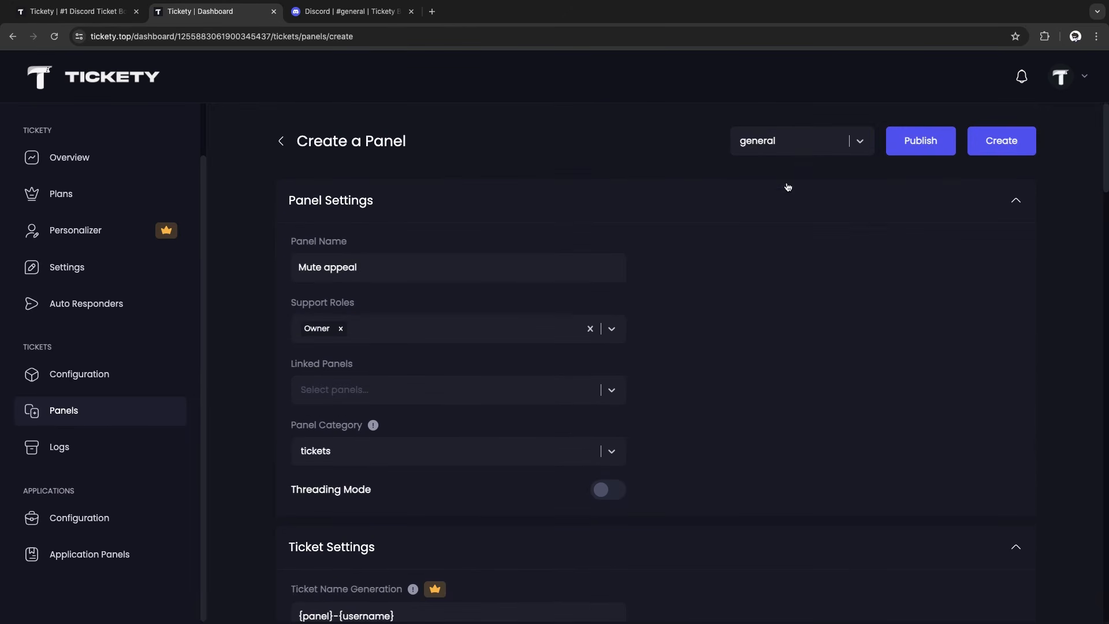
click(921, 144)
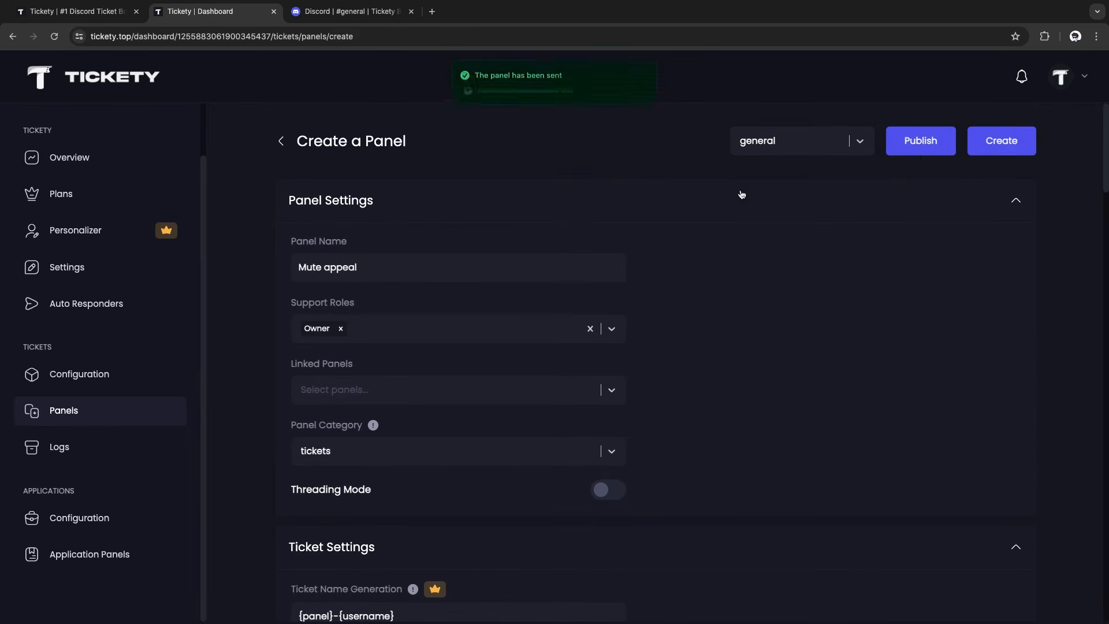
Switch to Discord, create a test ticket from the panel with the form answer "Yes", and open its ticket channel
key(ctrl+Tab)
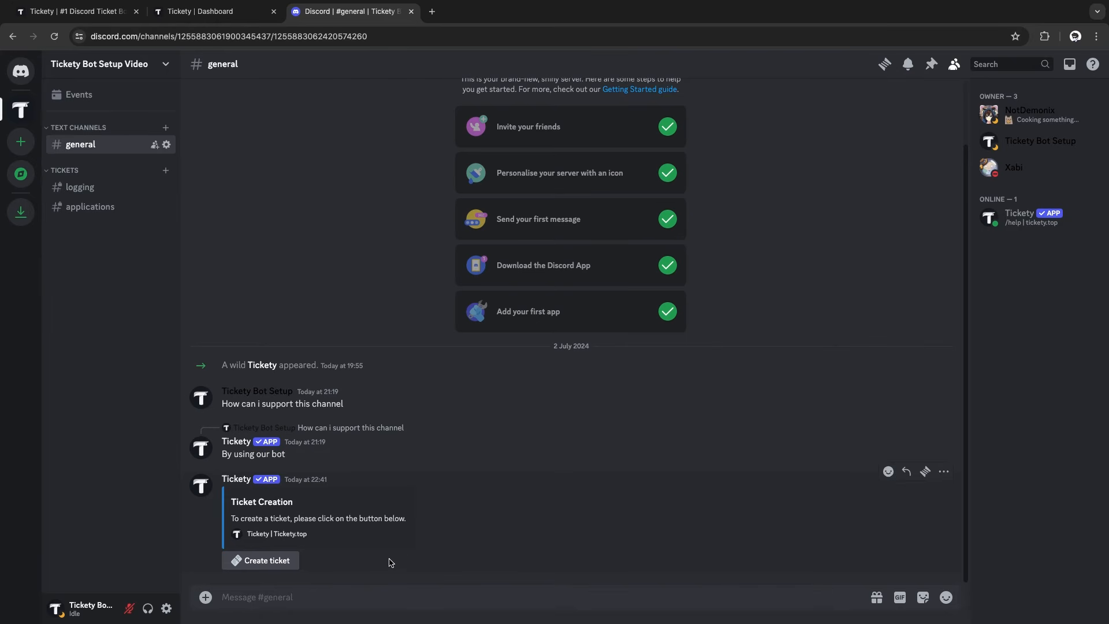
click(289, 560)
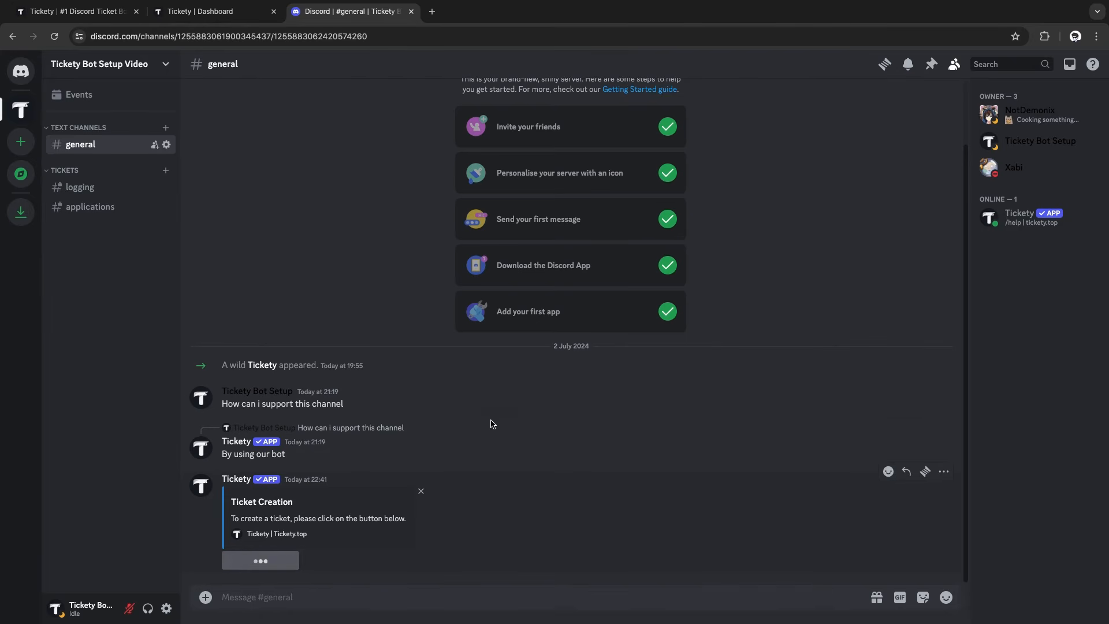
text(Hey)
click(647, 412)
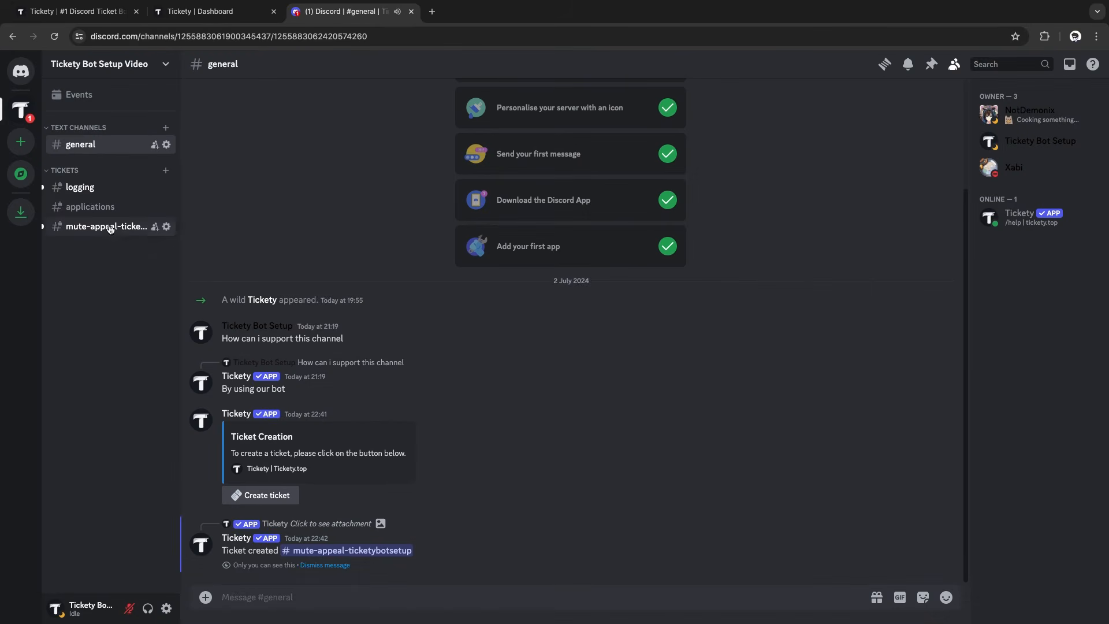
click(112, 227)
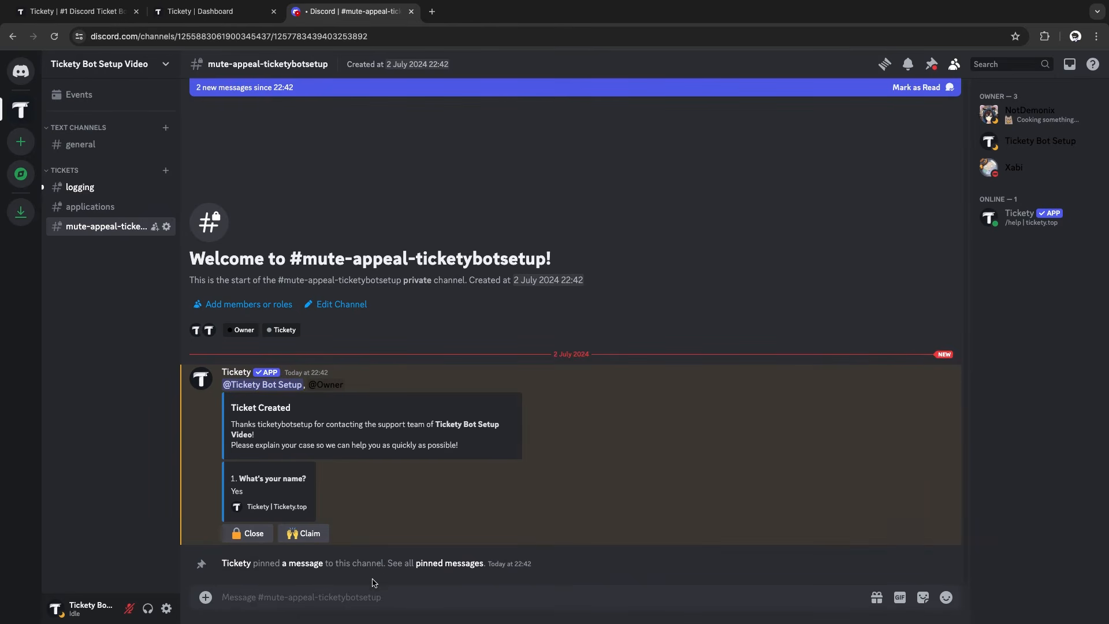
Close the test ticket with the reason "Resolved"
click(246, 533)
click(251, 545)
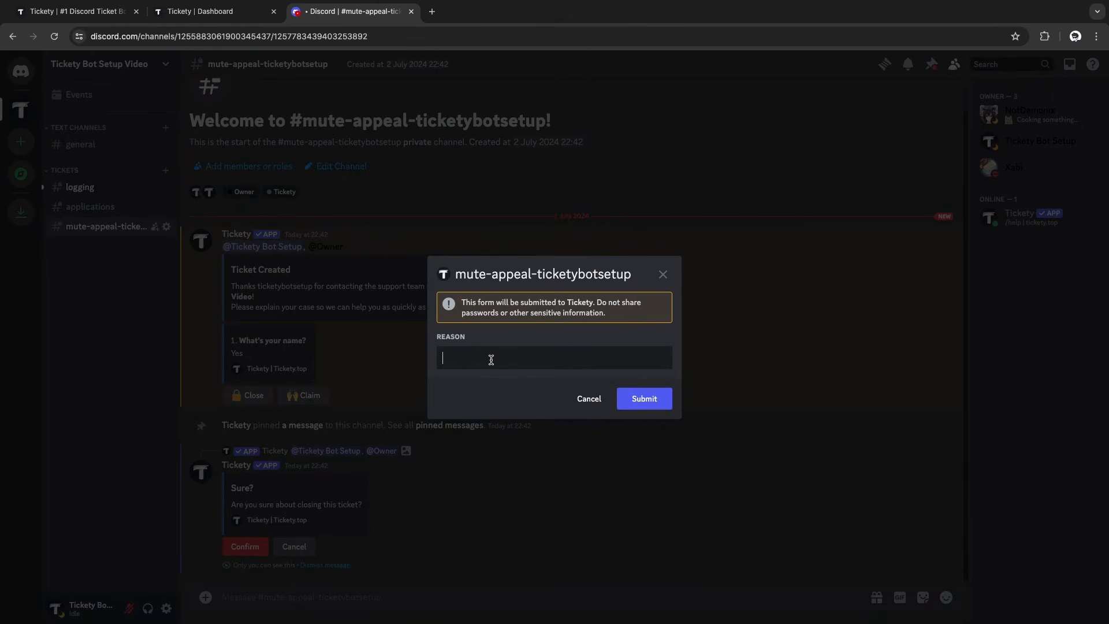
text(Resolved)
key(Return)
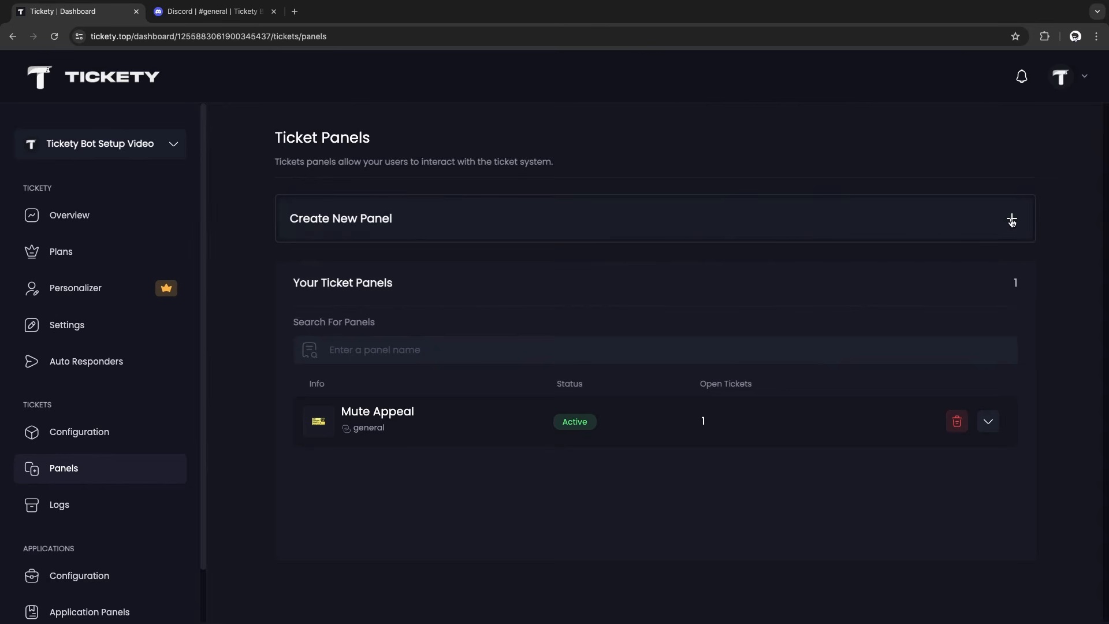
Start a new ticket panel named "Report A User" with Owner as support role and tickets as panel category
click(965, 233)
text(Report A U)
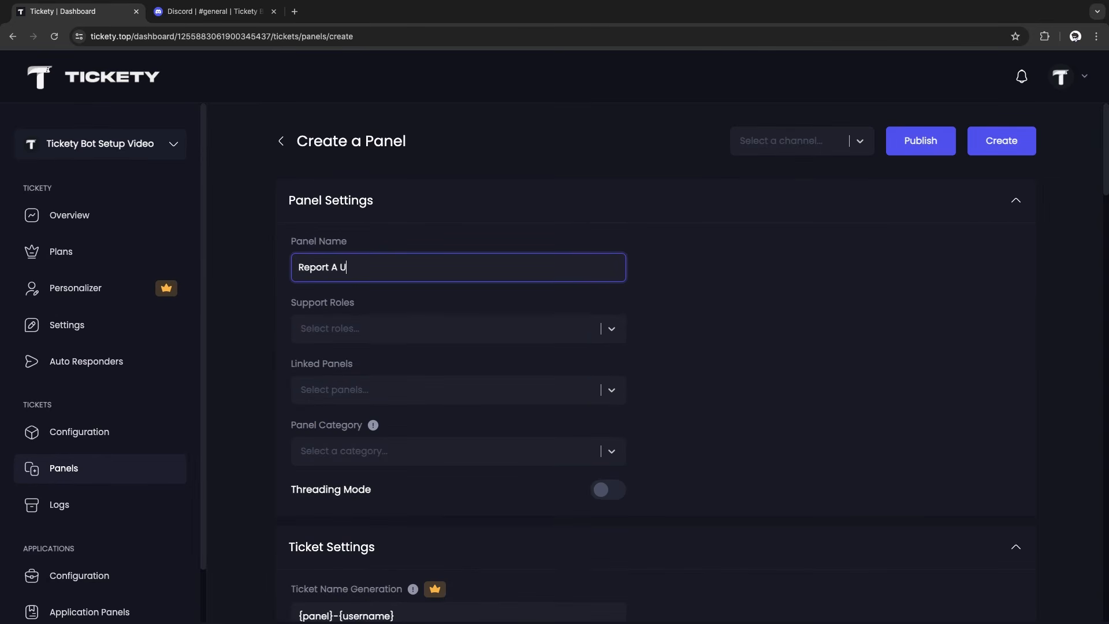
click(465, 329)
click(404, 388)
click(327, 451)
click(328, 514)
Set the role required to create tickets to Member for the Report A User panel
scroll(340, 325, down, 10)
click(363, 157)
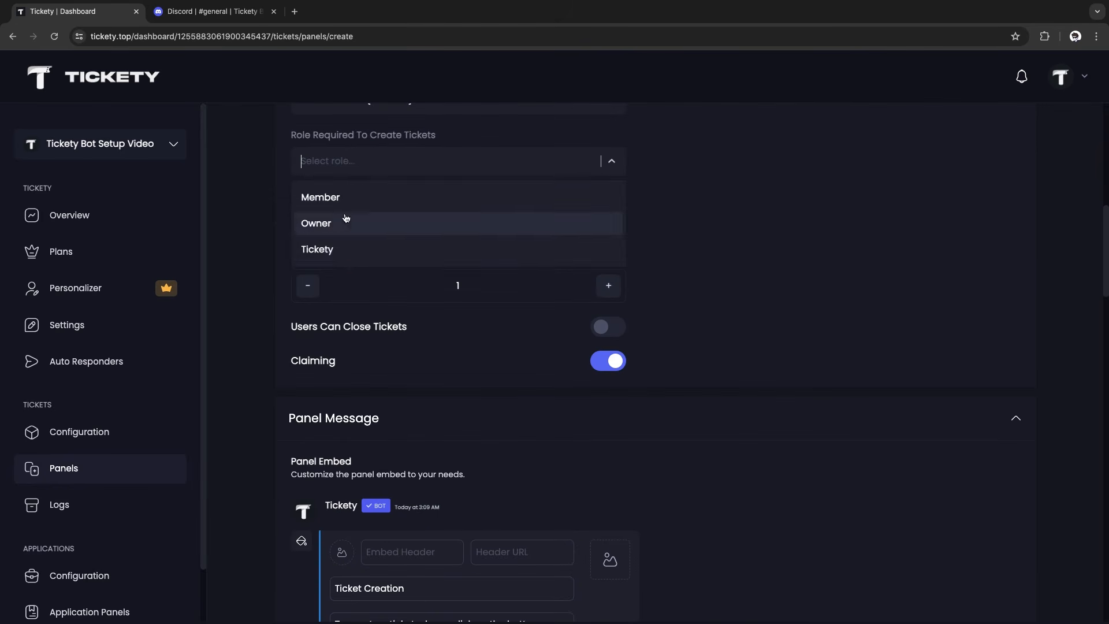
click(341, 192)
Set the panel button's label to "Report A User" and its emoji to the police officer, searching for "cop"
scroll(416, 303, down, 20)
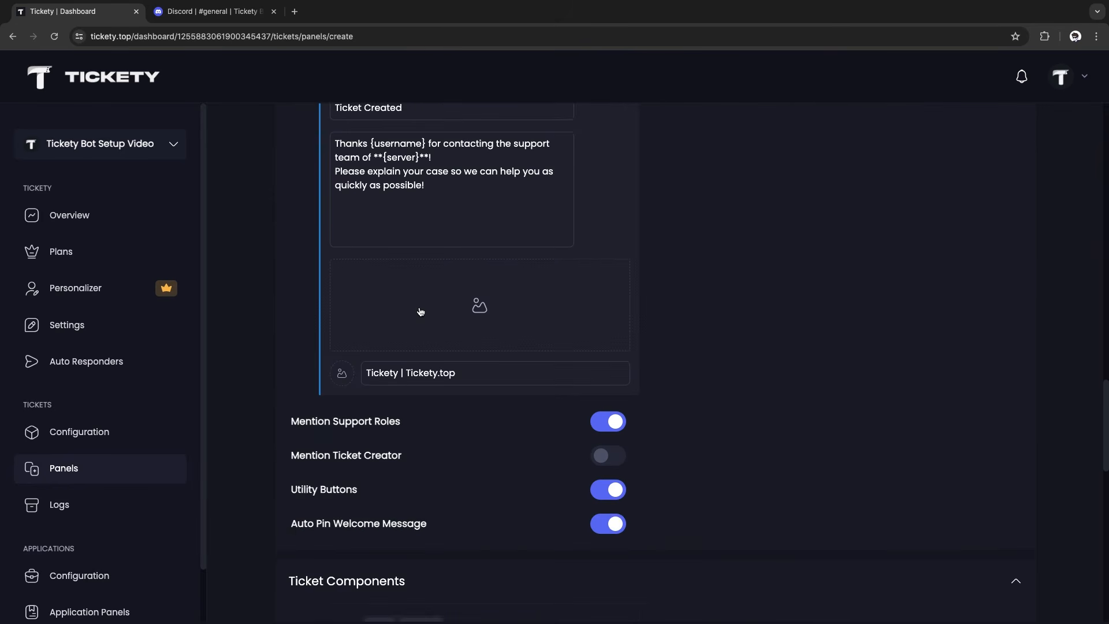
scroll(416, 316, down, 2)
drag(391, 219, 337, 219)
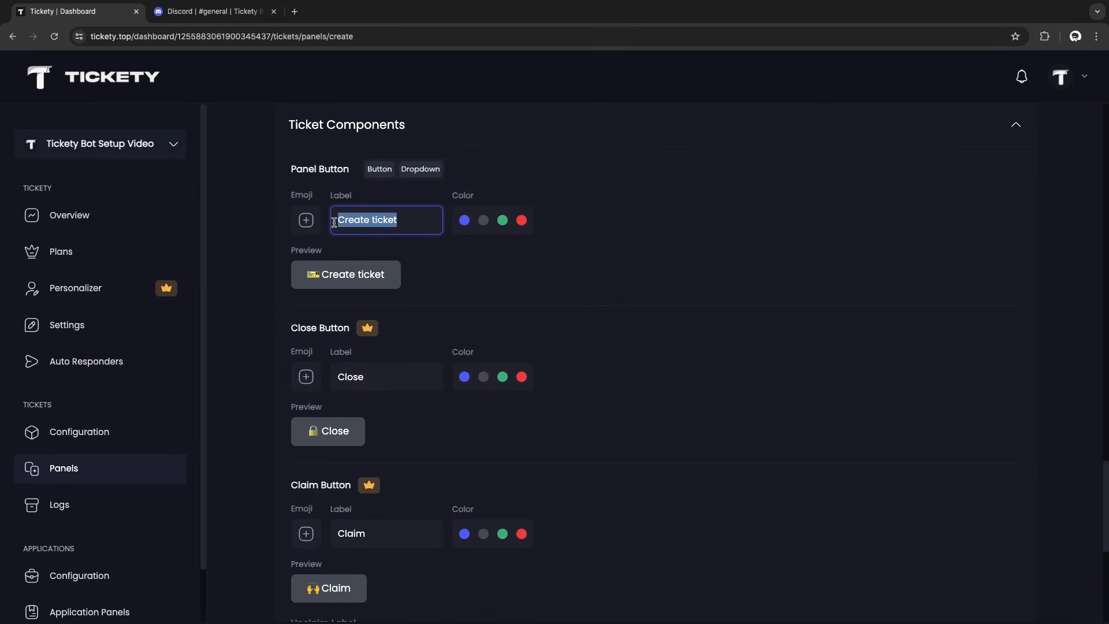
text(Report A User)
click(306, 220)
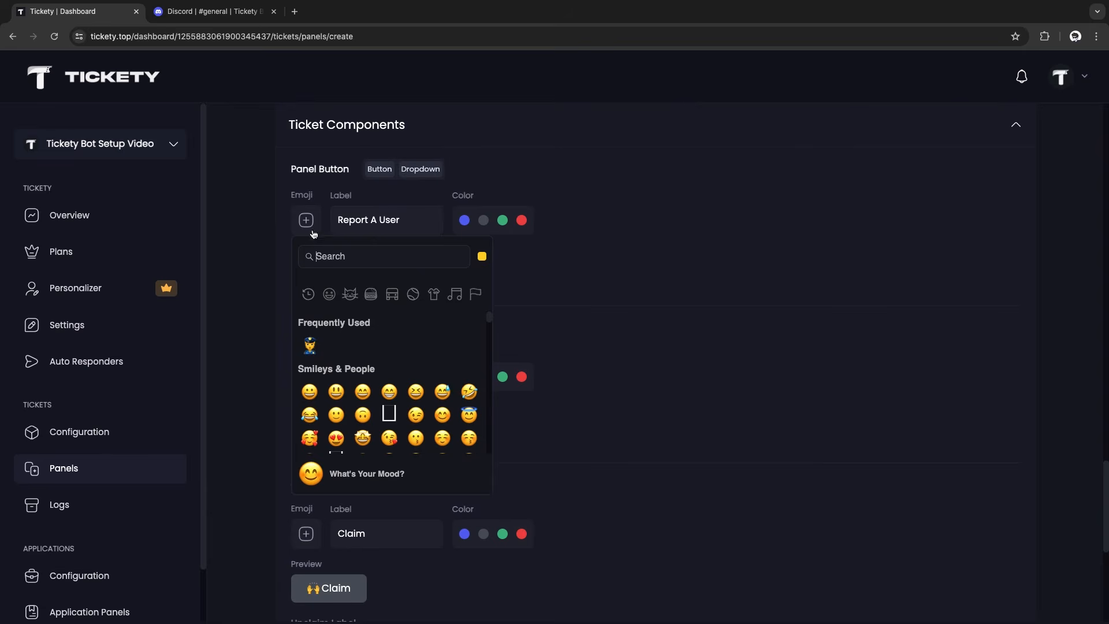
text(cop)
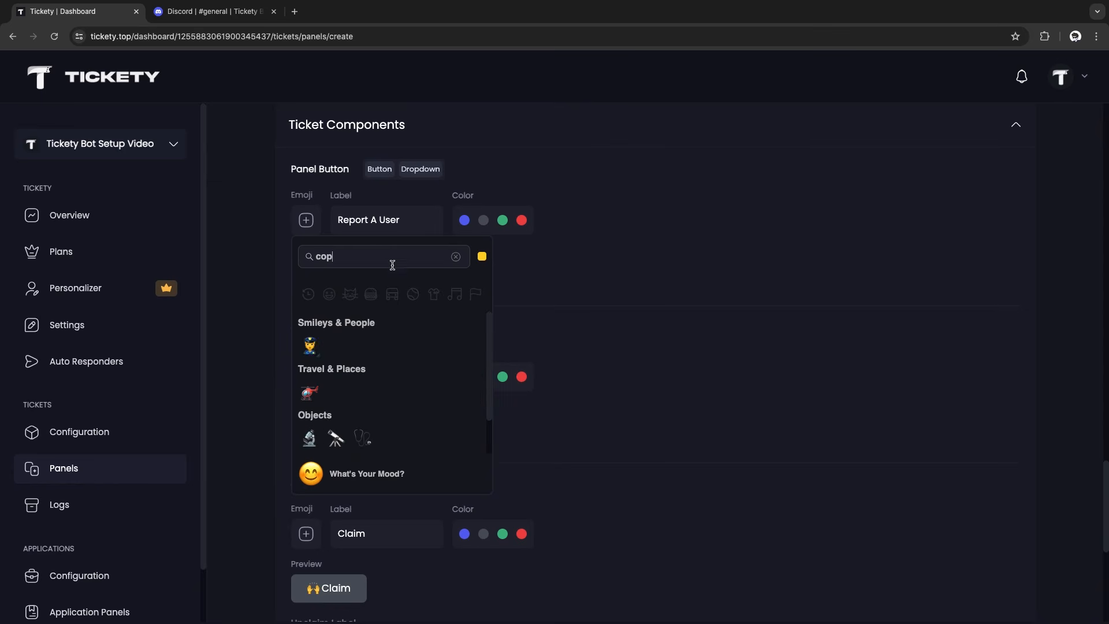
click(311, 347)
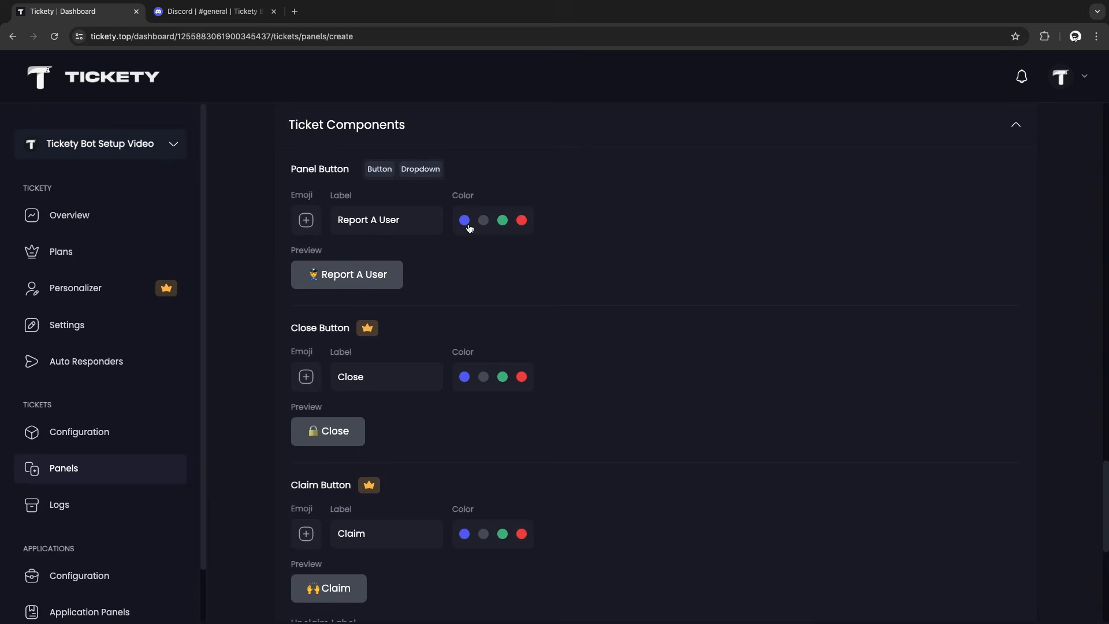
Colour the panel button red and create the Report A User panel
click(522, 221)
scroll(737, 301, up, 1)
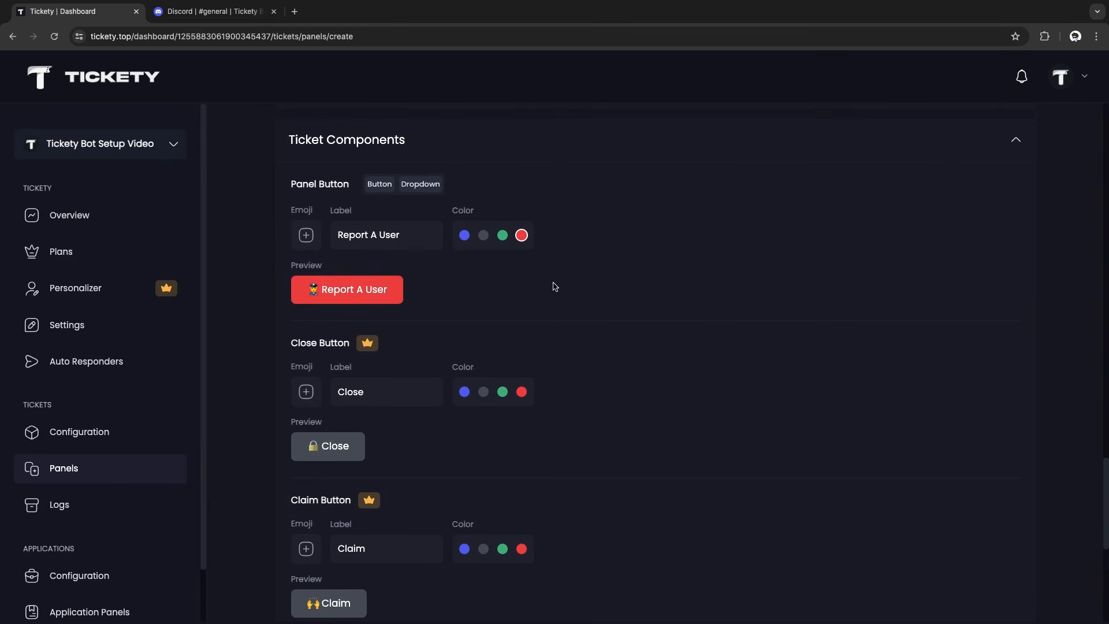
scroll(941, 248, up, 15)
click(1001, 141)
Edit the Mute Appeal panel to link the Report A User panel and save the change
click(987, 421)
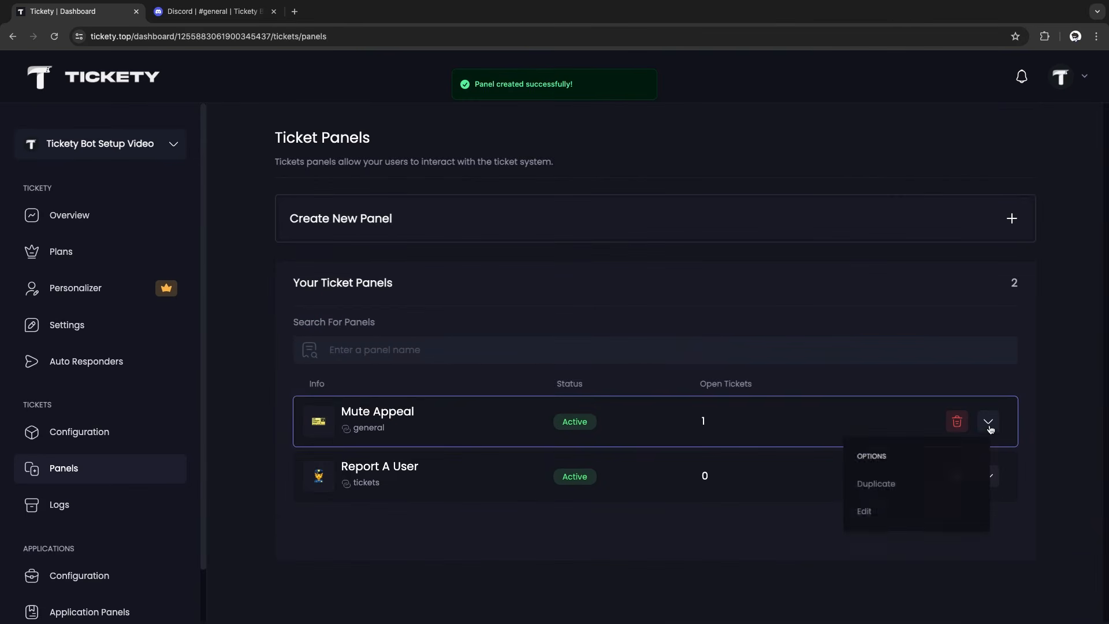
click(875, 513)
click(375, 401)
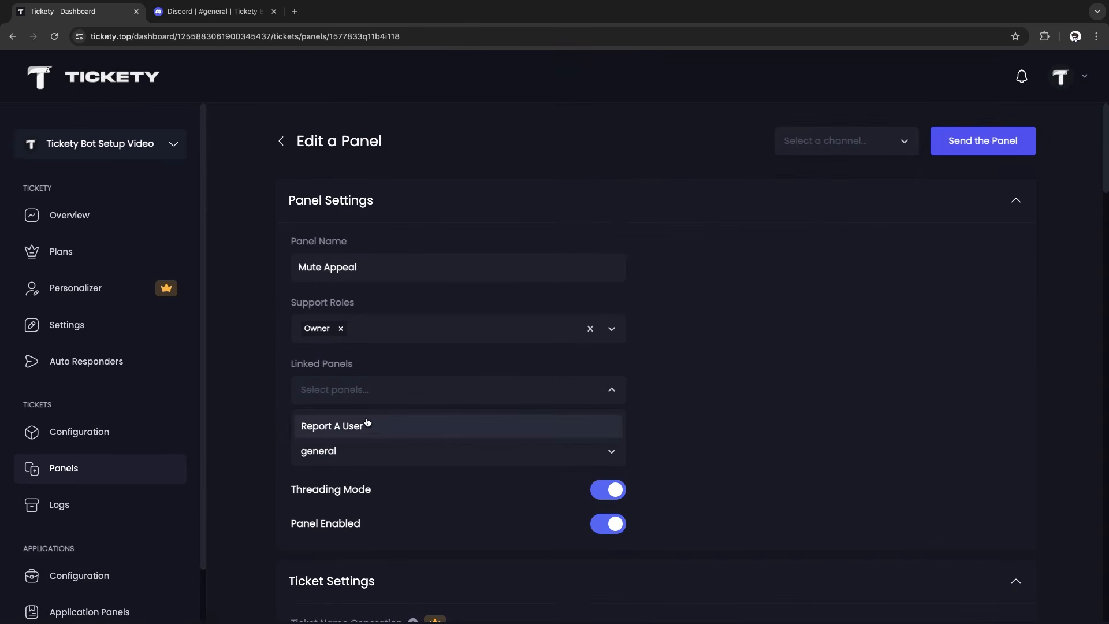
click(365, 426)
click(730, 587)
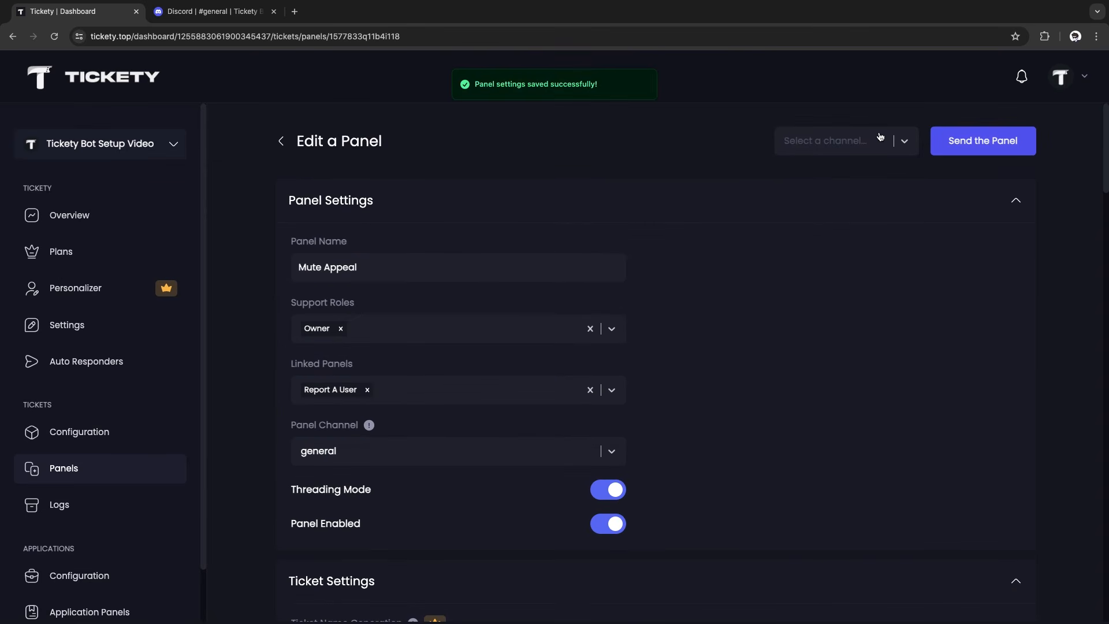
Send the linked Mute Appeal panel to the general channel and switch to Discord to check it
click(877, 141)
click(828, 178)
click(966, 143)
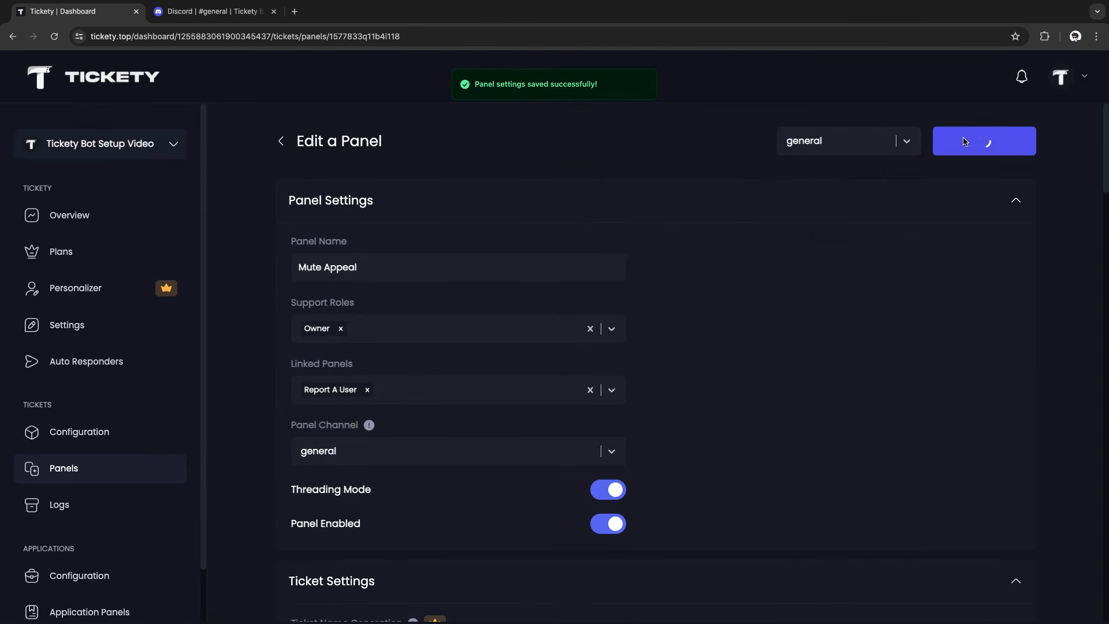
key(ctrl+Tab)
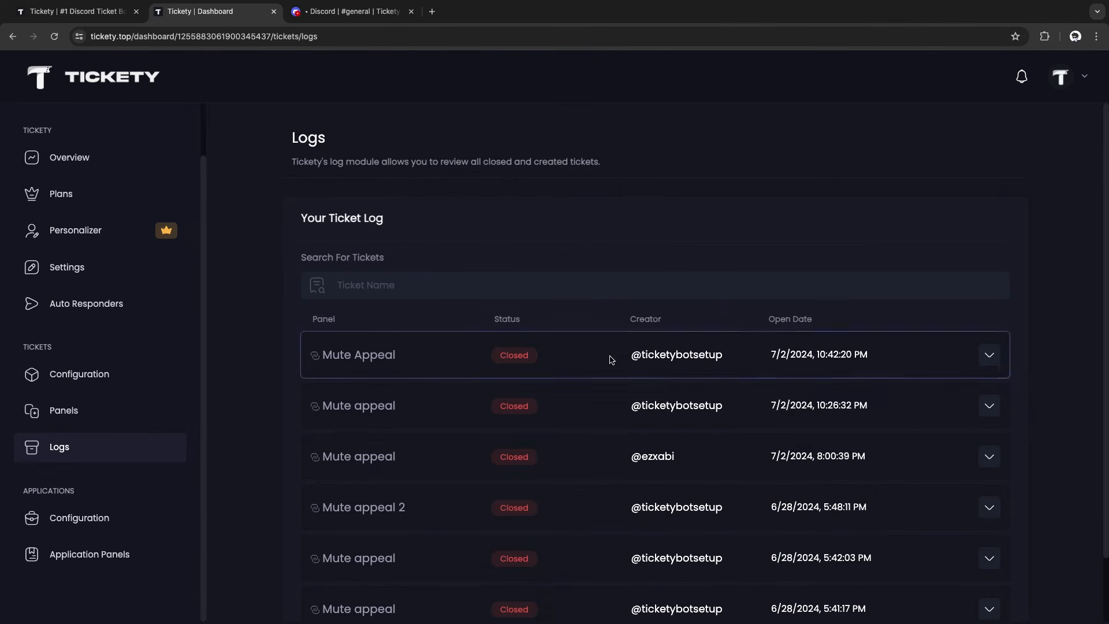
Open the options of the most recent Mute Appeal ticket in the ticket log
click(1005, 367)
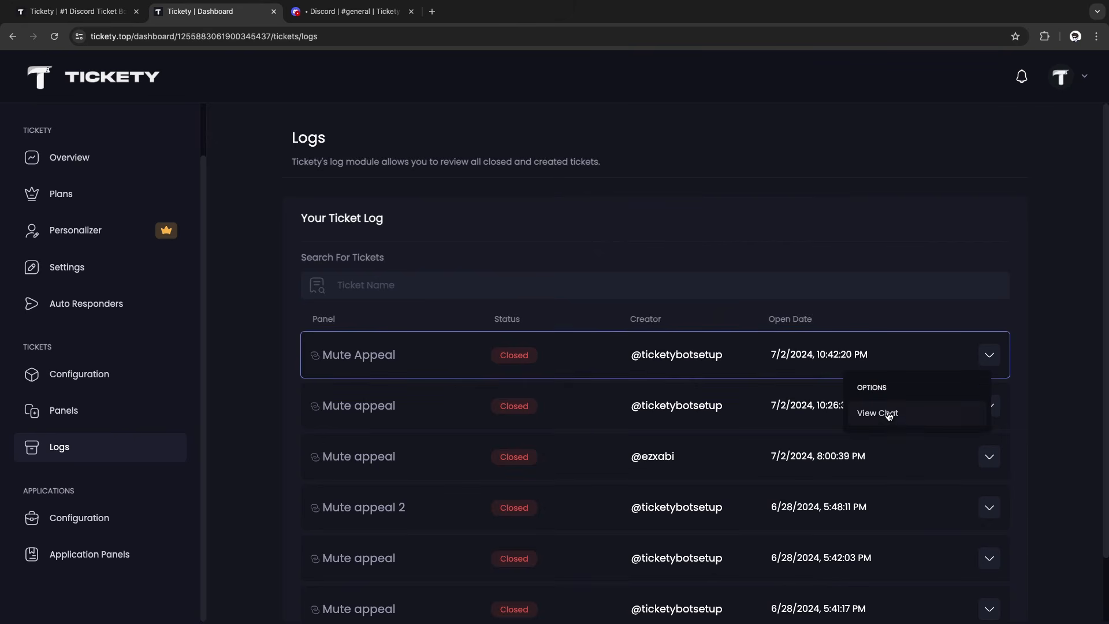
Start a new application panel named "Staff Application"
click(89, 554)
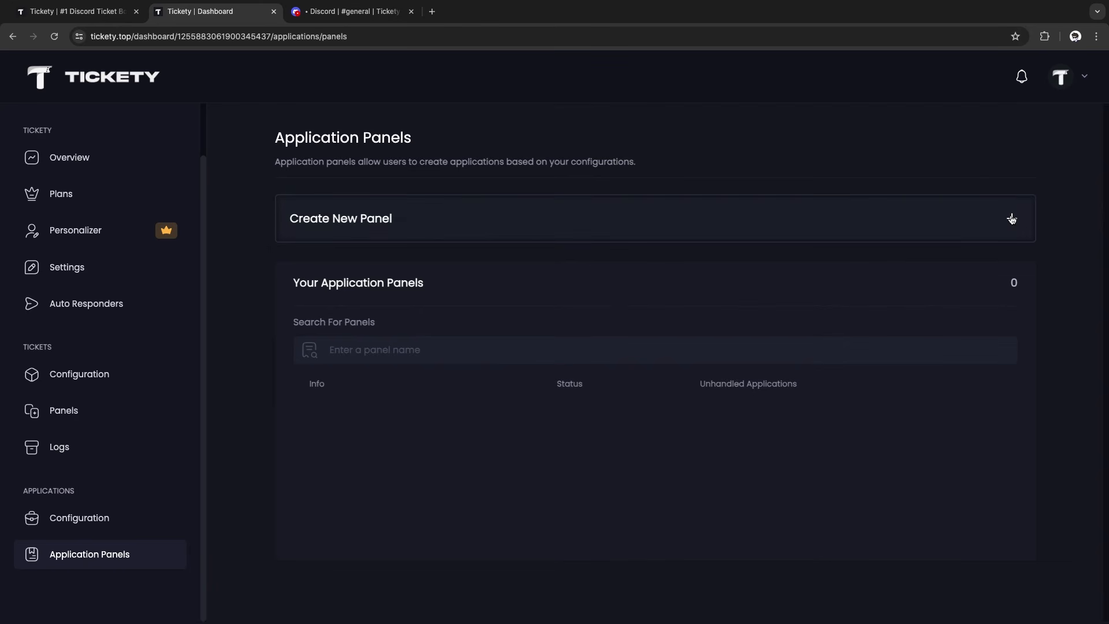
click(664, 234)
click(416, 266)
text(Staff Applicati)
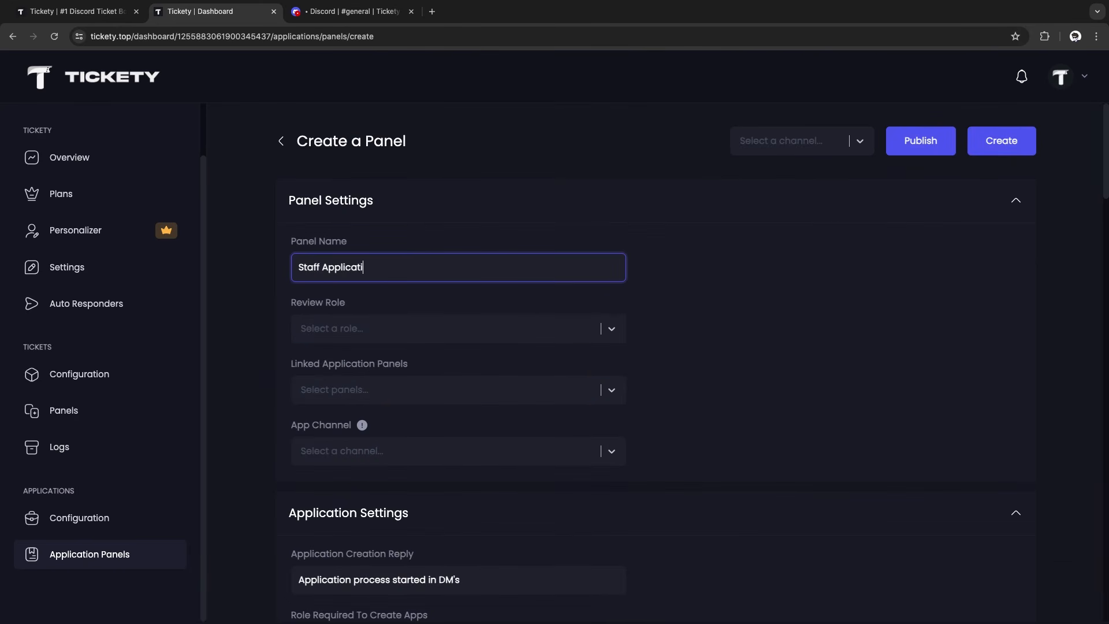
text(on)
click(756, 304)
Set the application panel's review role to Owner and its app channel to applications
click(396, 328)
click(347, 391)
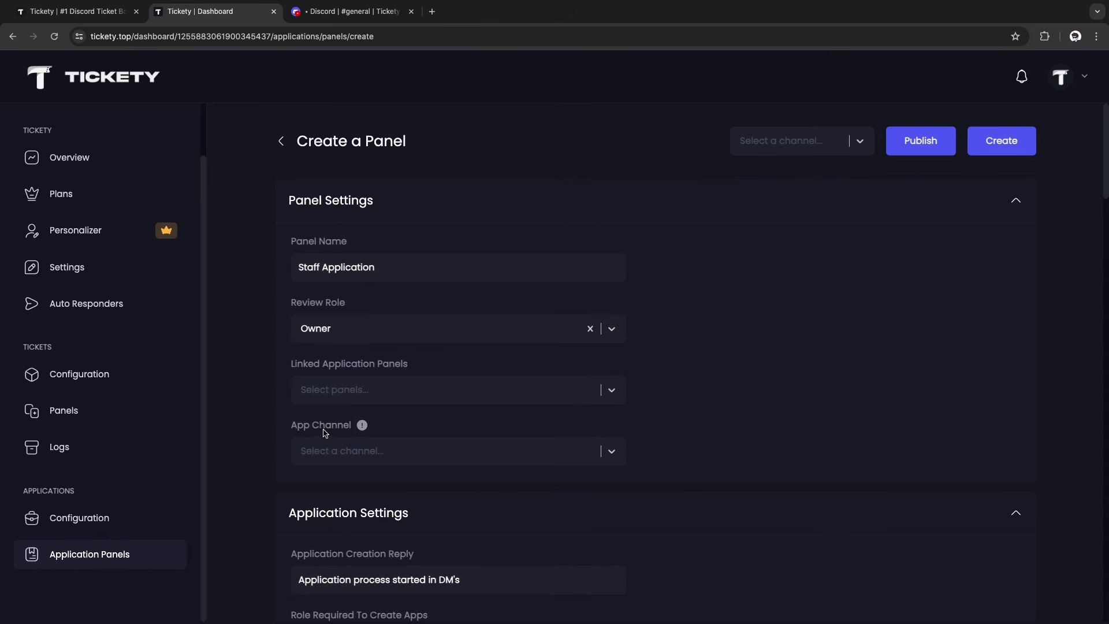
scroll(303, 440, down, 2)
click(351, 363)
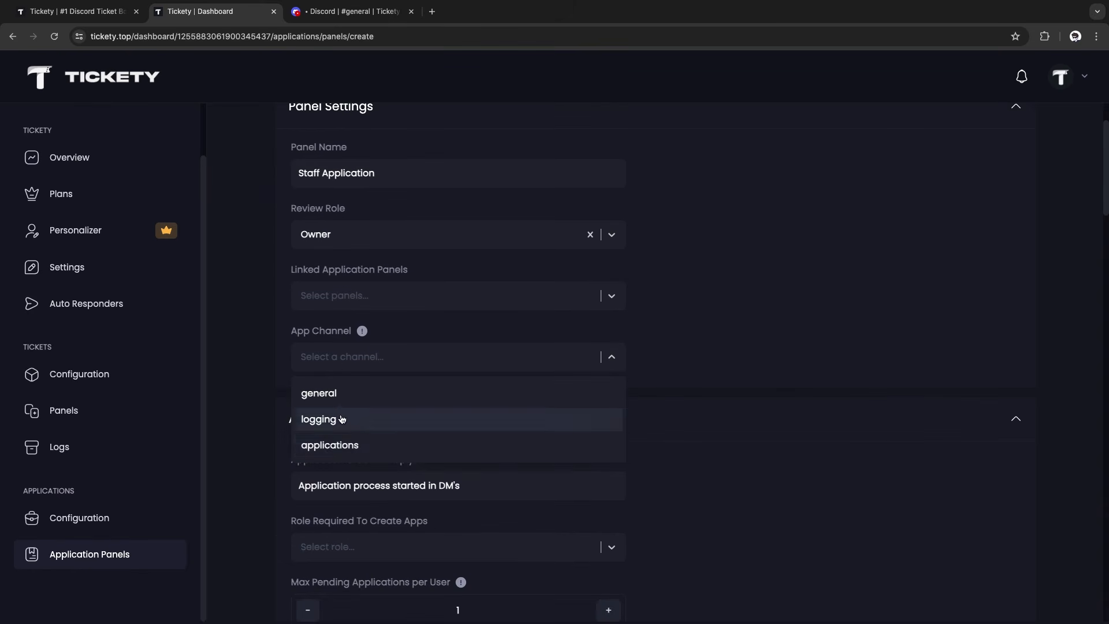
click(333, 443)
Set the role required to create applications to Member
scroll(256, 379, down, 4)
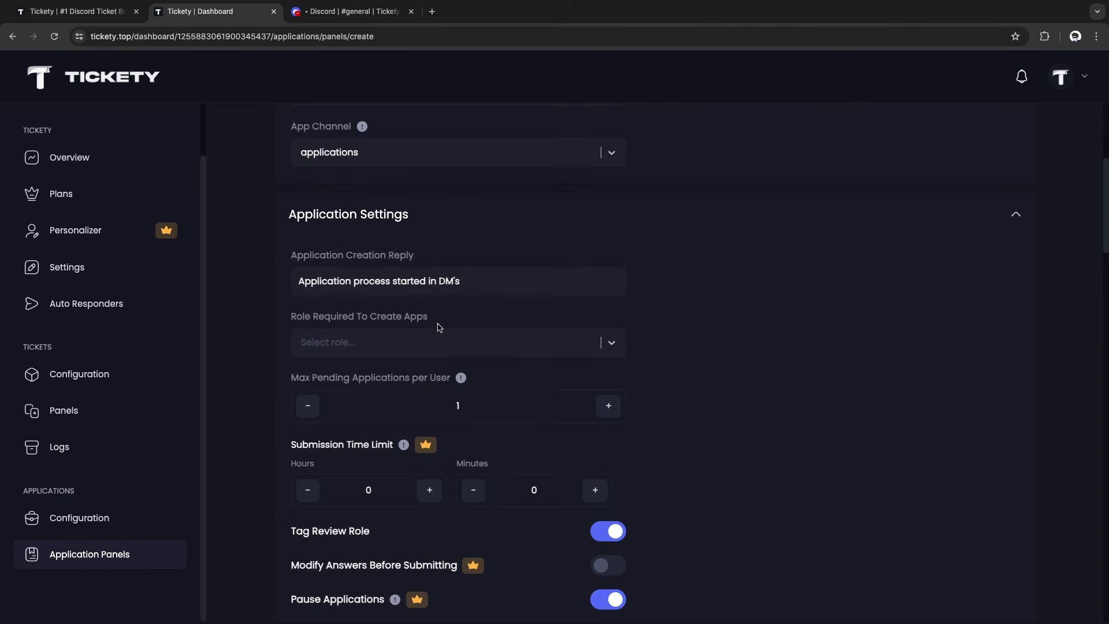
click(419, 351)
click(358, 388)
scroll(374, 345, down, 1)
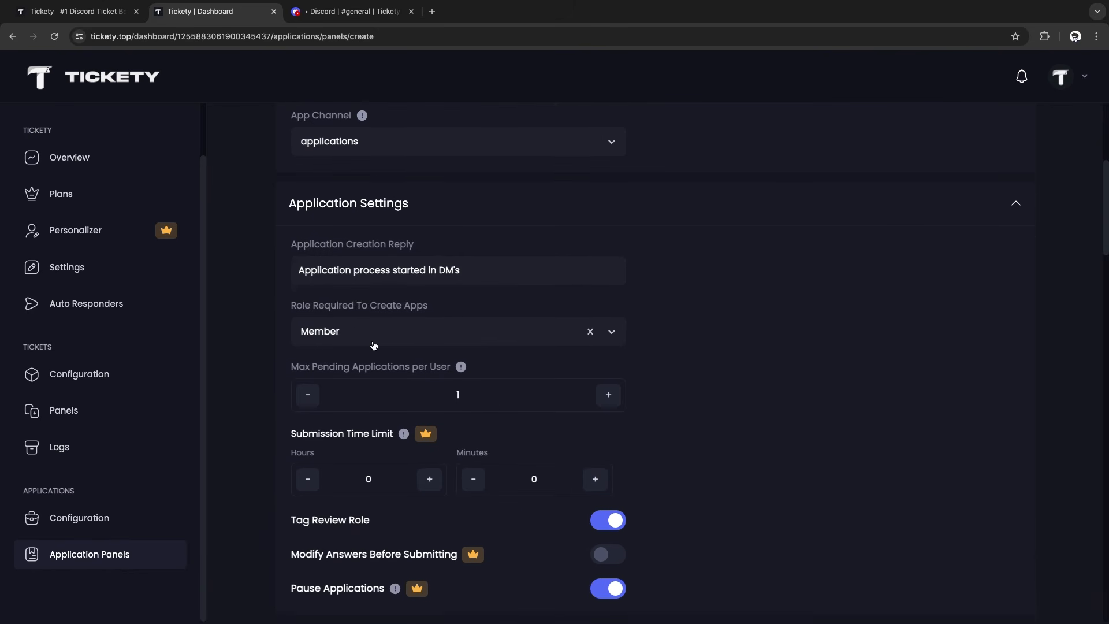
Look over the remaining application settings and try Modify Answers Before Submitting, leaving it off
scroll(374, 345, down, 2)
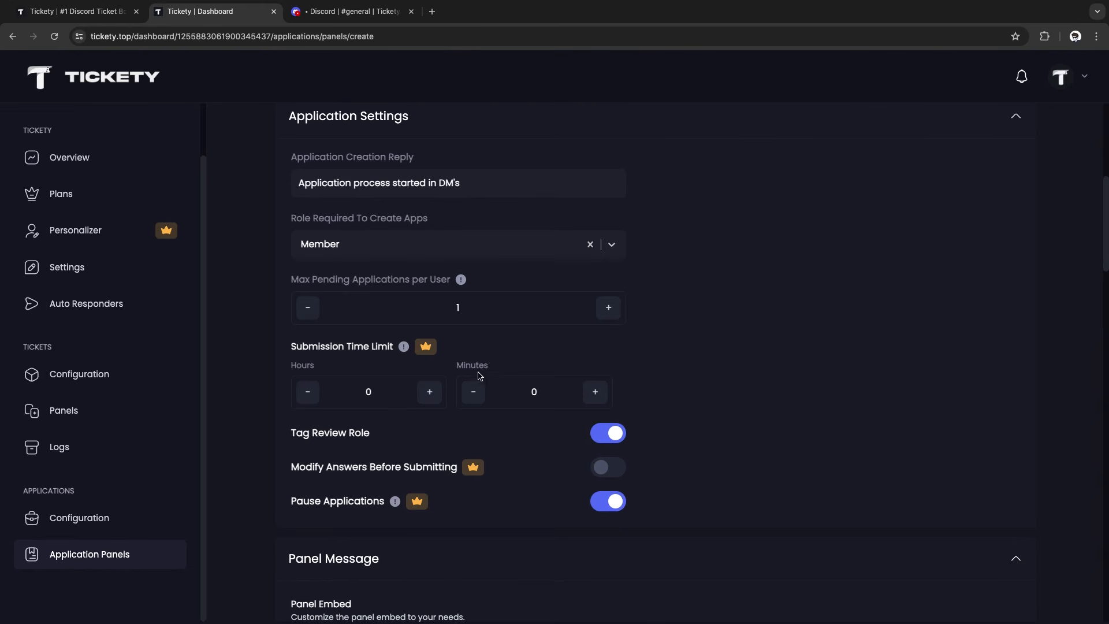
scroll(478, 375, down, 2)
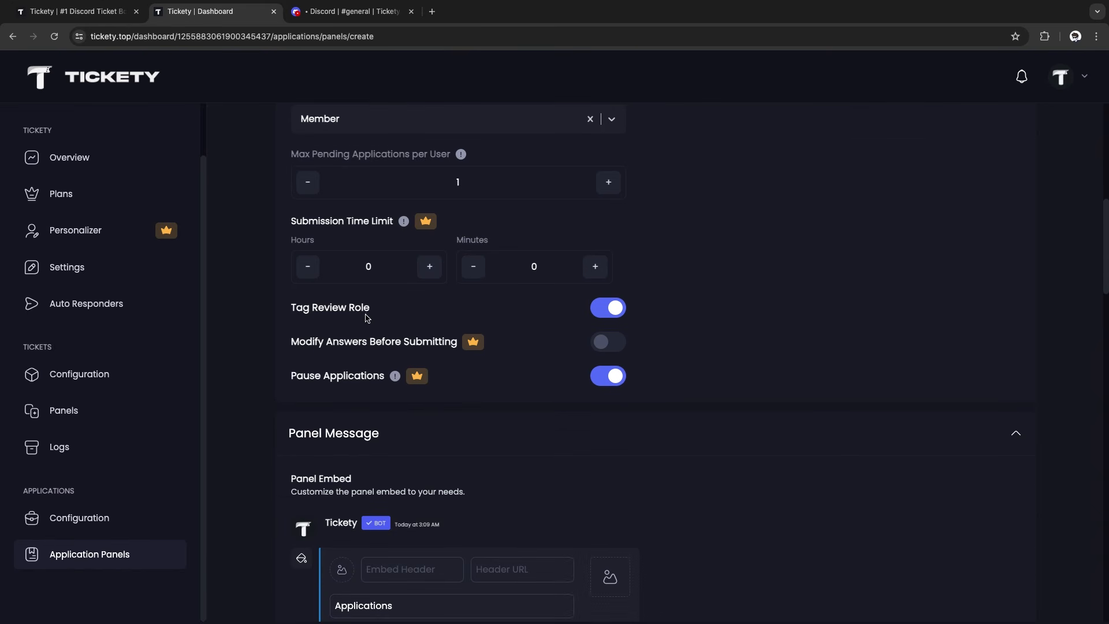
click(610, 342)
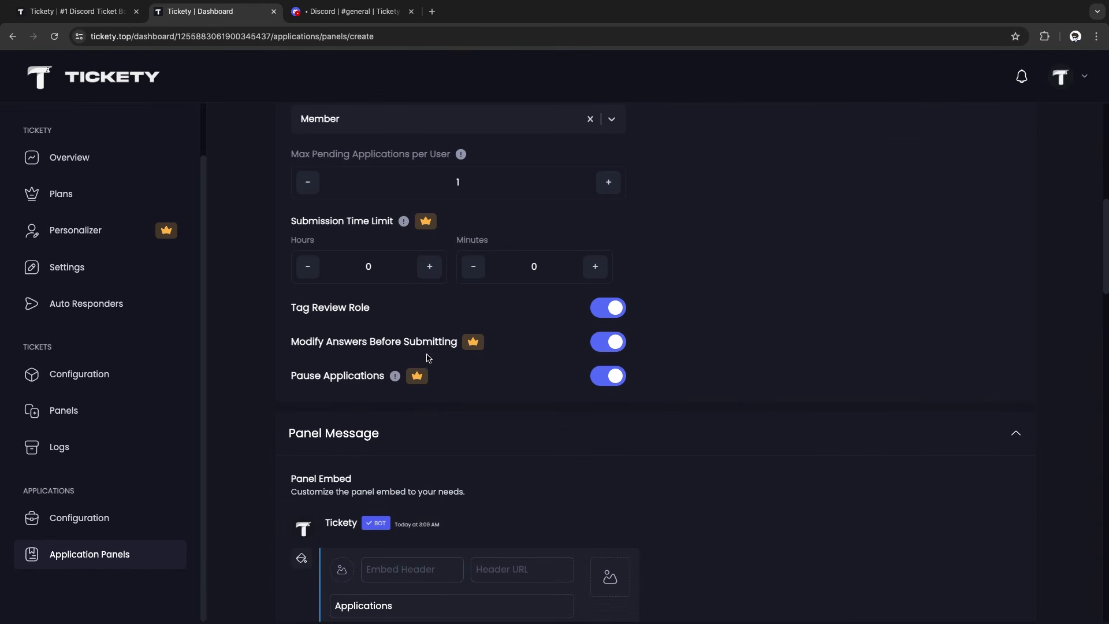
click(604, 340)
scroll(433, 354, down, 1)
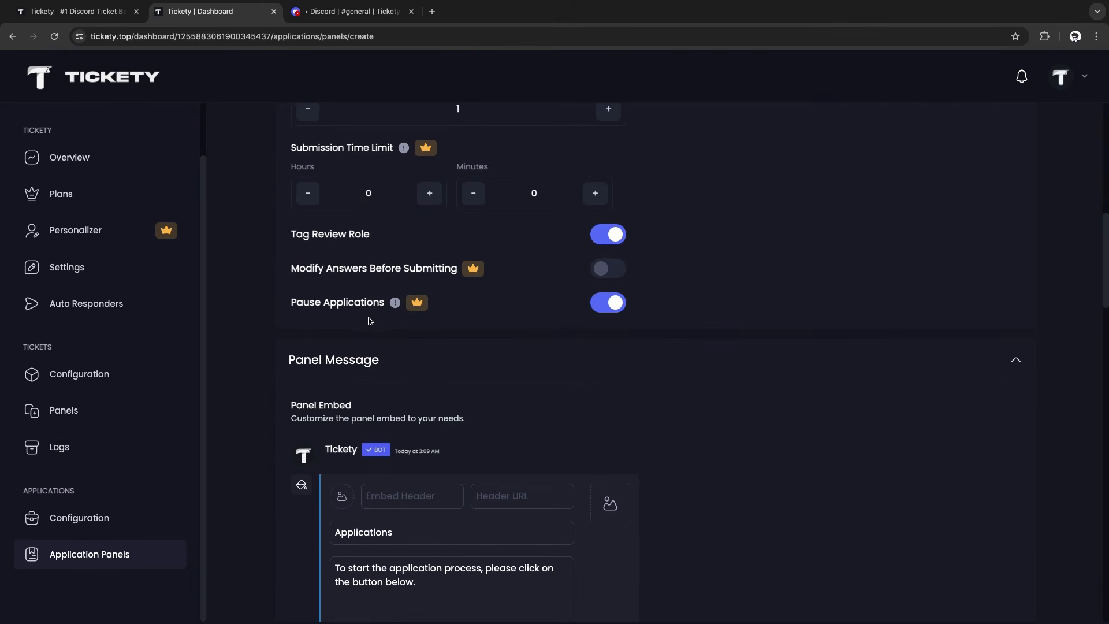
Add a first question reading "What's Your name?" to the Staff Application panel
scroll(404, 318, down, 4)
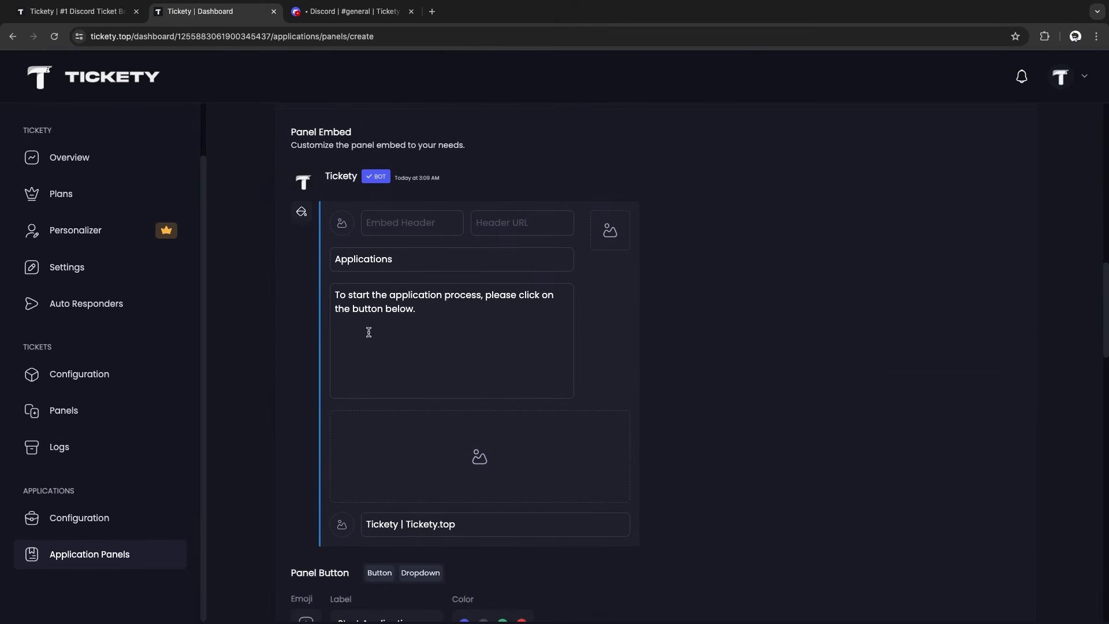
scroll(445, 323, down, 2)
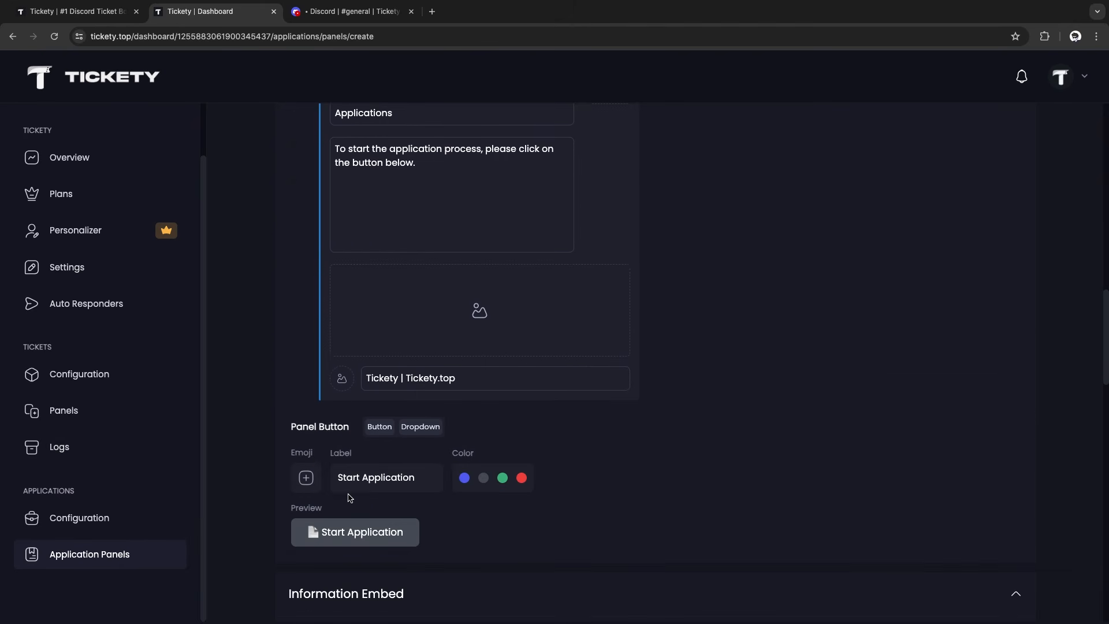
scroll(428, 462, down, 9)
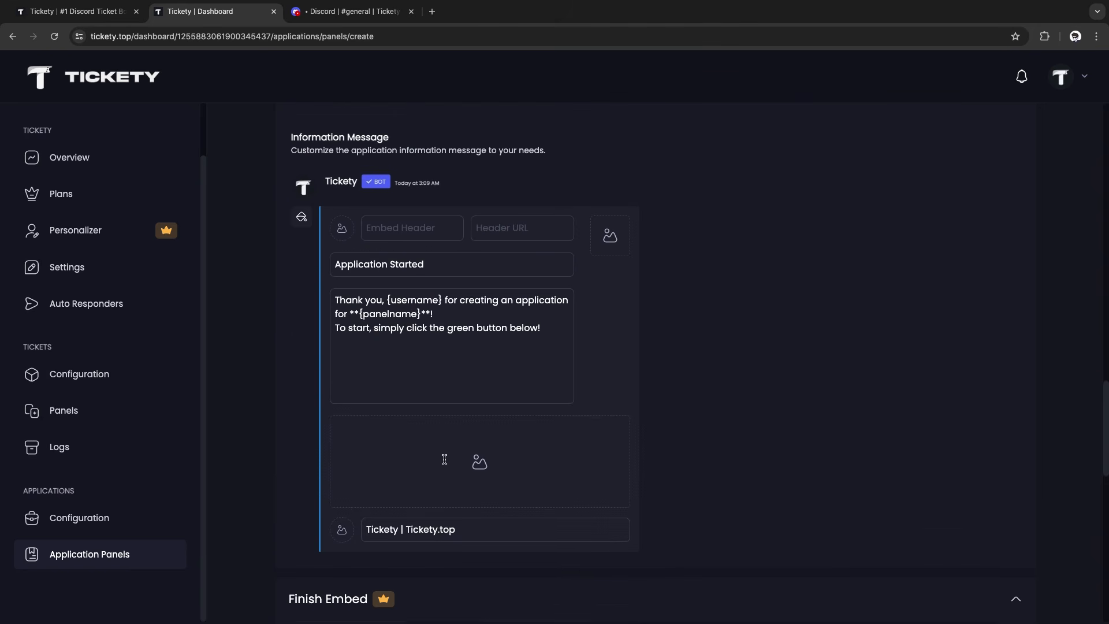
scroll(477, 448, up, 1)
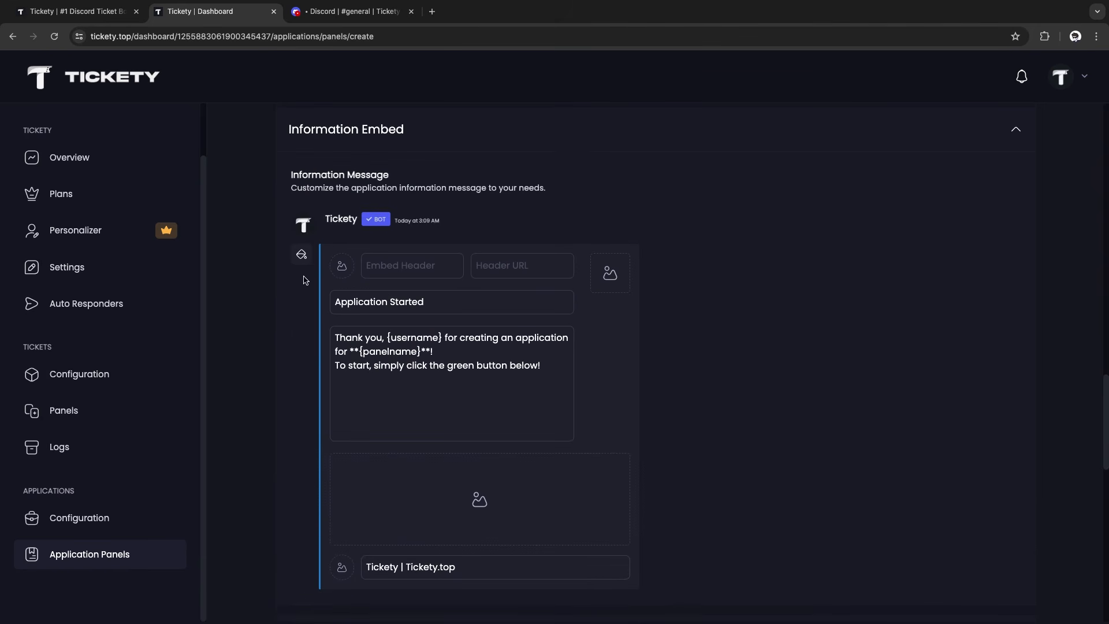
scroll(435, 351, down, 10)
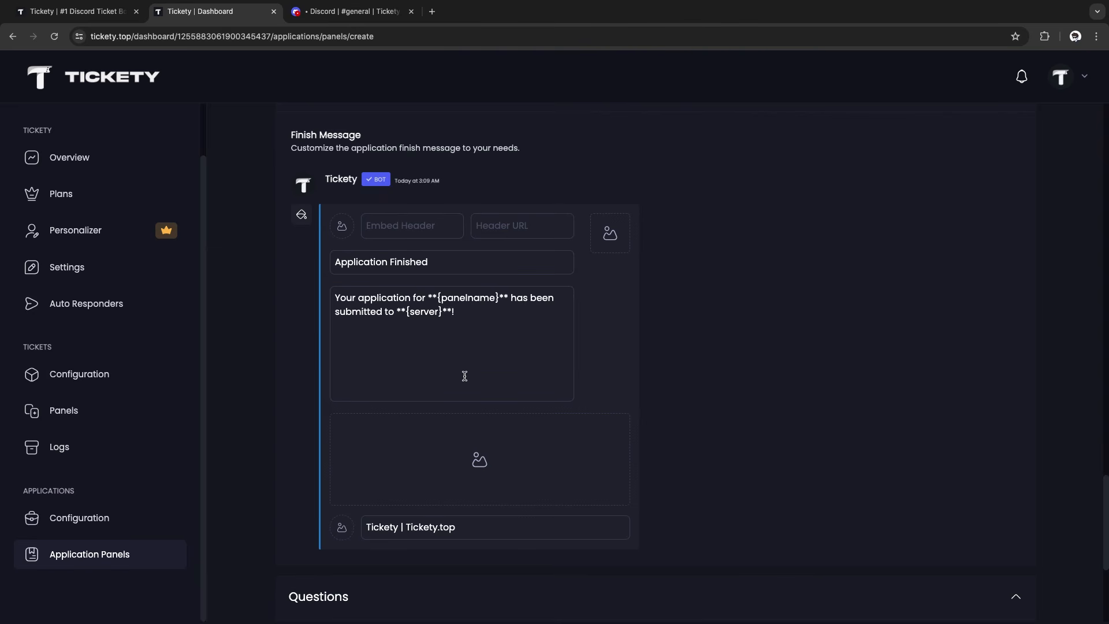
scroll(474, 445, down, 4)
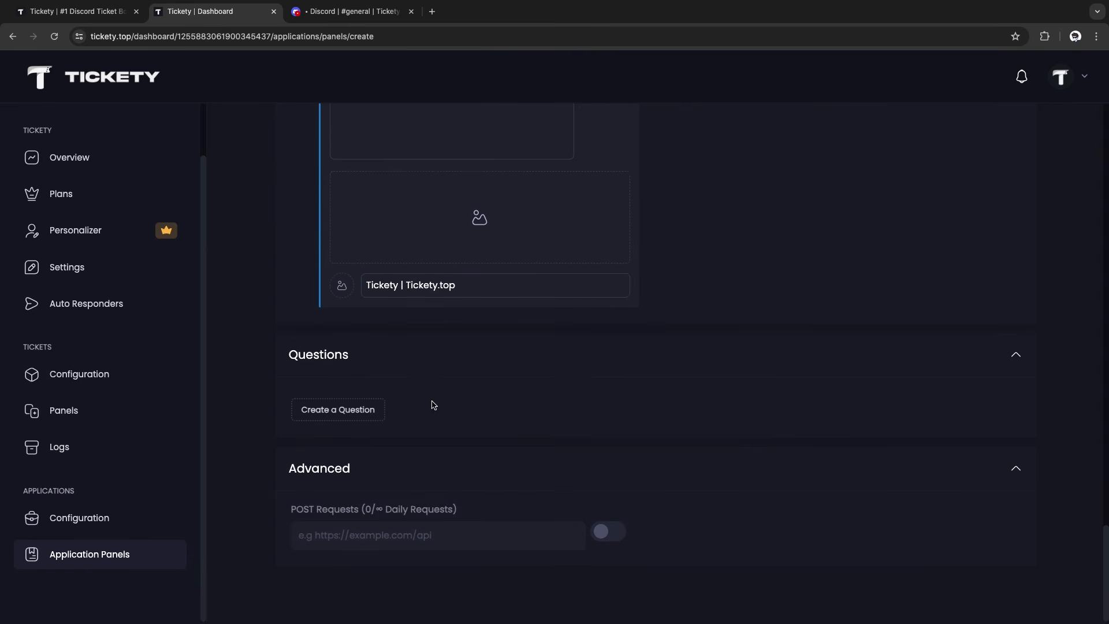
click(351, 410)
click(351, 422)
click(371, 463)
text(What's Your name?)
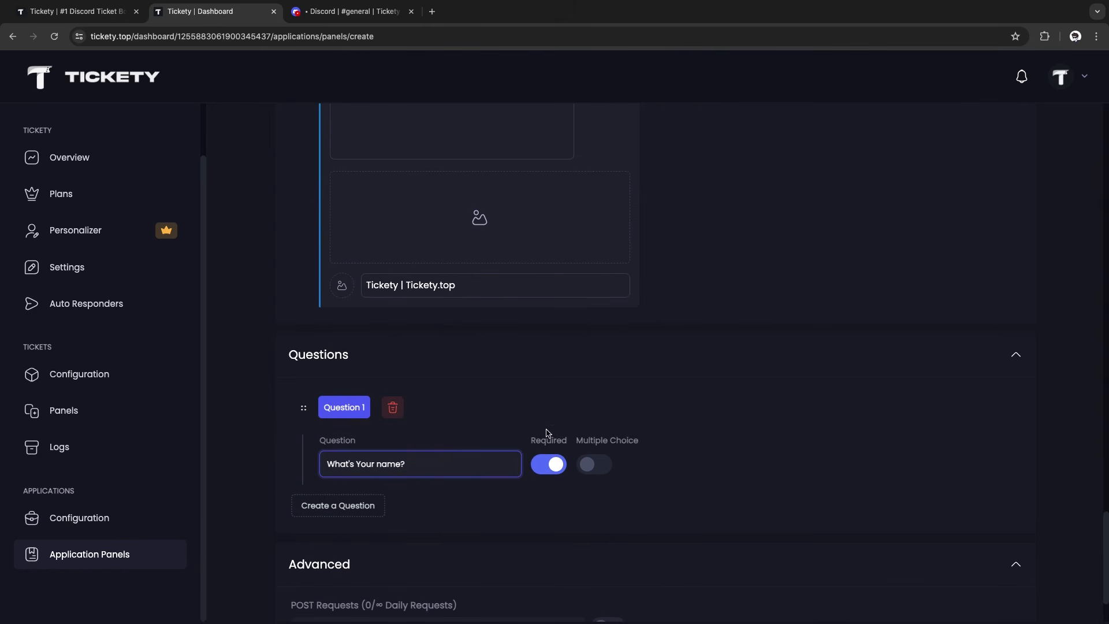
Make the first question multiple choice with the choices yes, a and no
click(592, 468)
scroll(439, 474, down, 2)
click(425, 433)
text(yes)
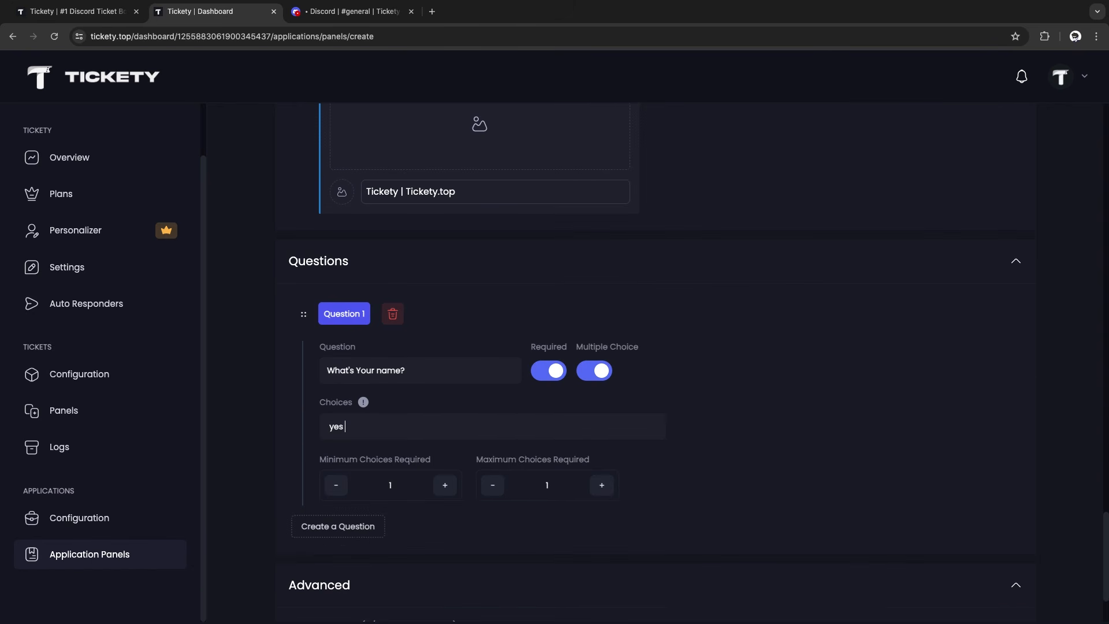
key(Return)
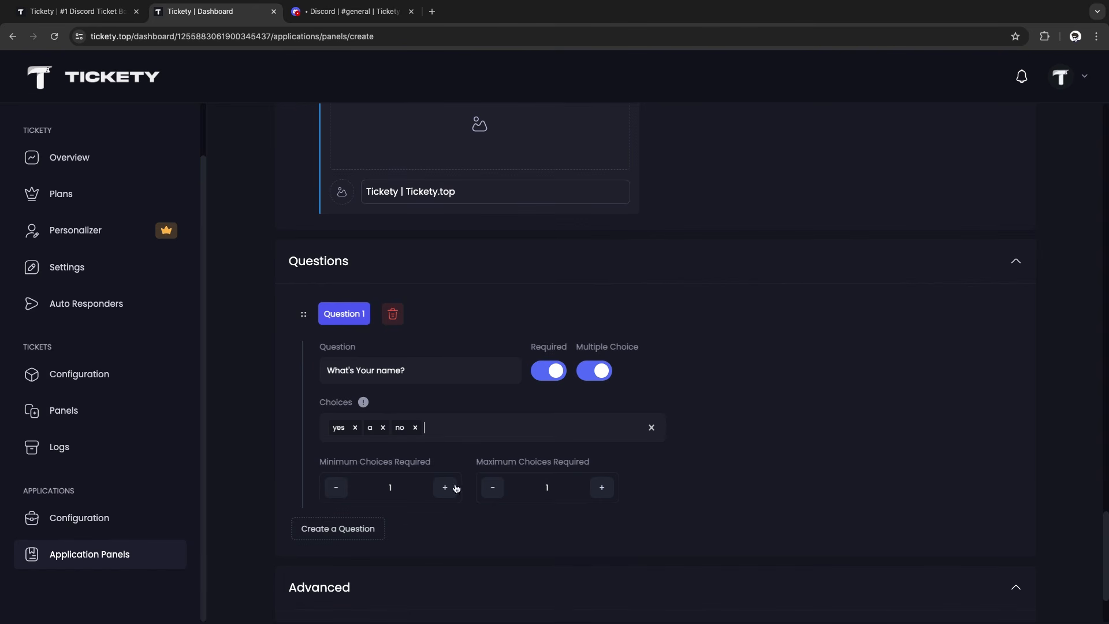
Publish the Staff Application panel to the general channel
scroll(797, 344, up, 15)
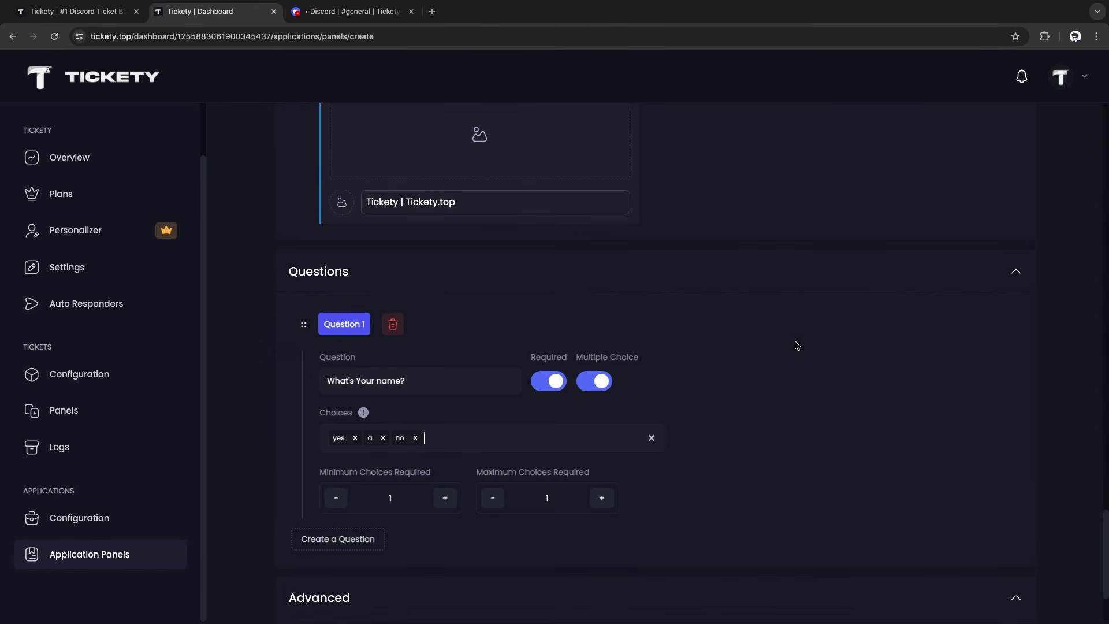
click(837, 140)
click(800, 176)
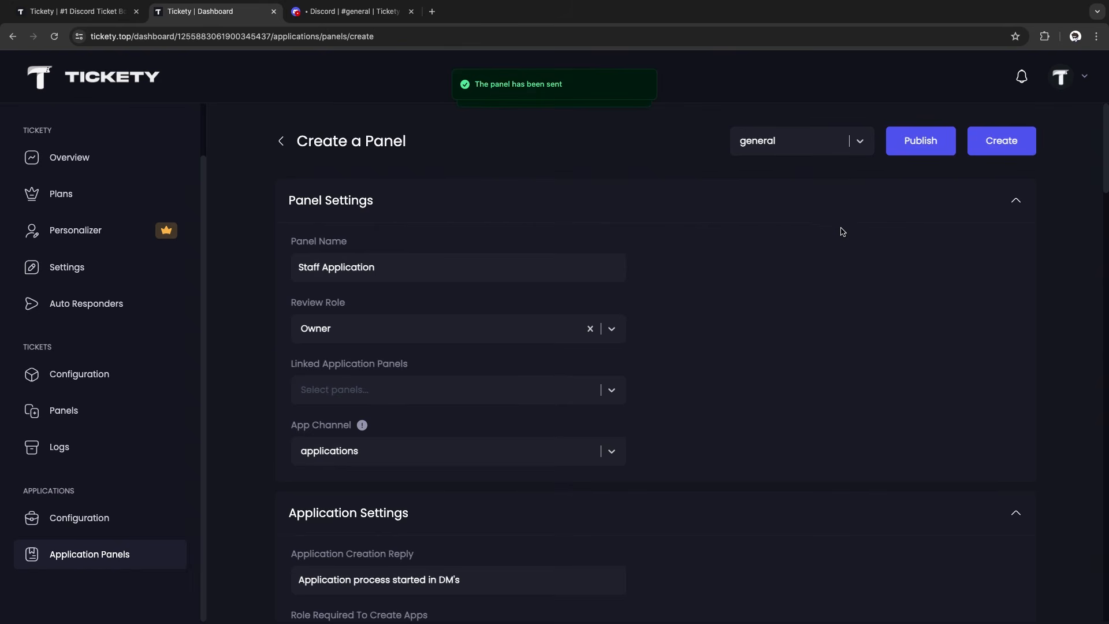
Switch to Discord, start the Staff Application from the general channel and submit it through the bot's direct message with the answer yes
click(354, 11)
click(279, 563)
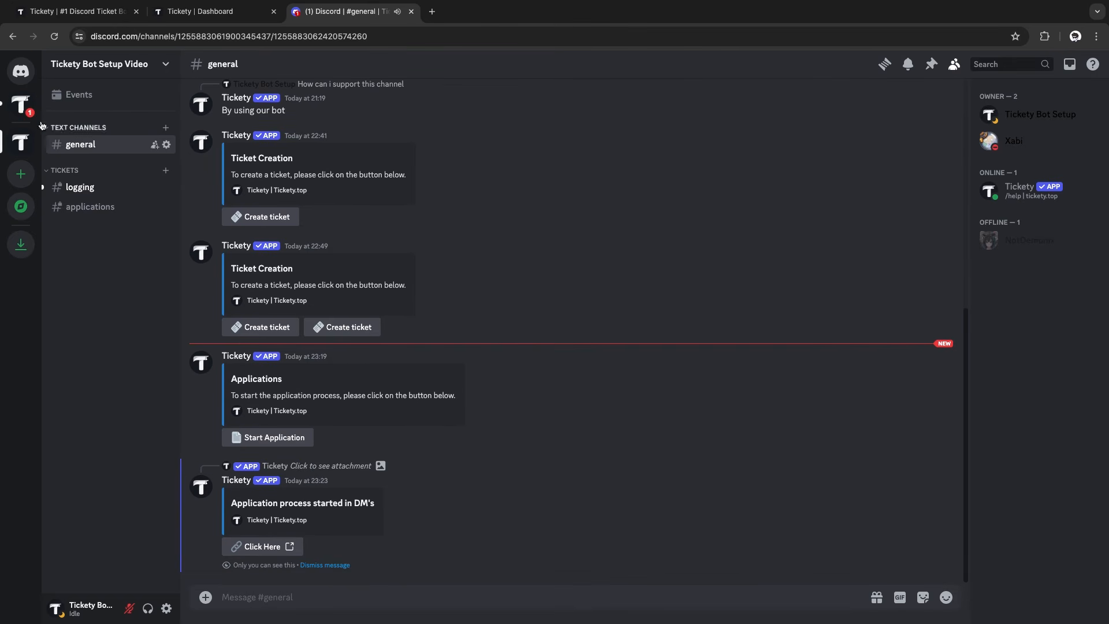
click(20, 104)
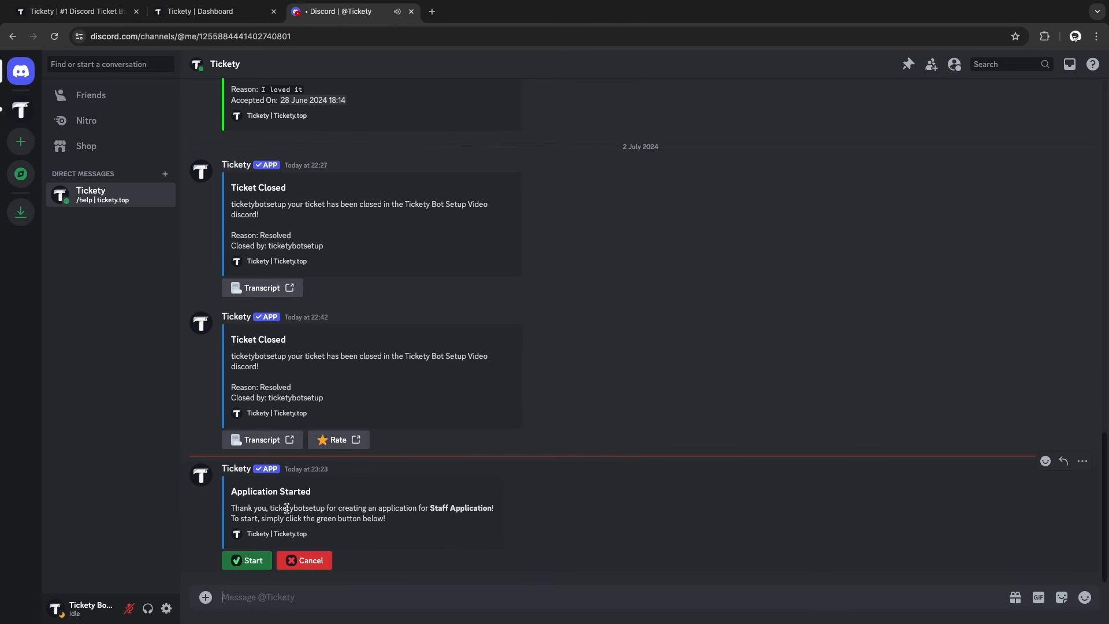
click(245, 560)
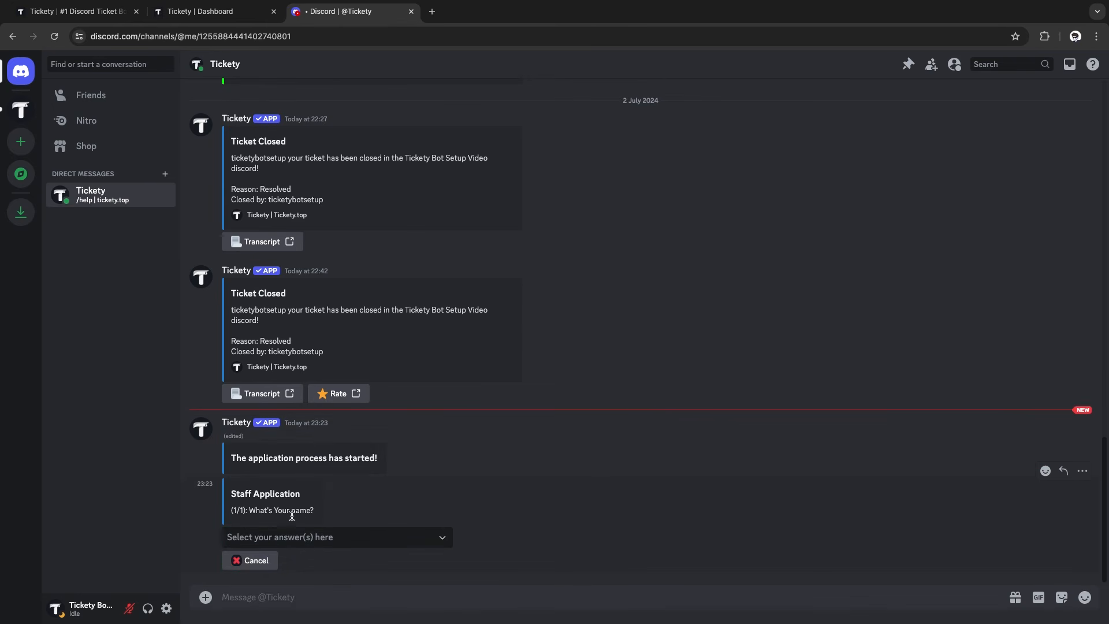
click(303, 536)
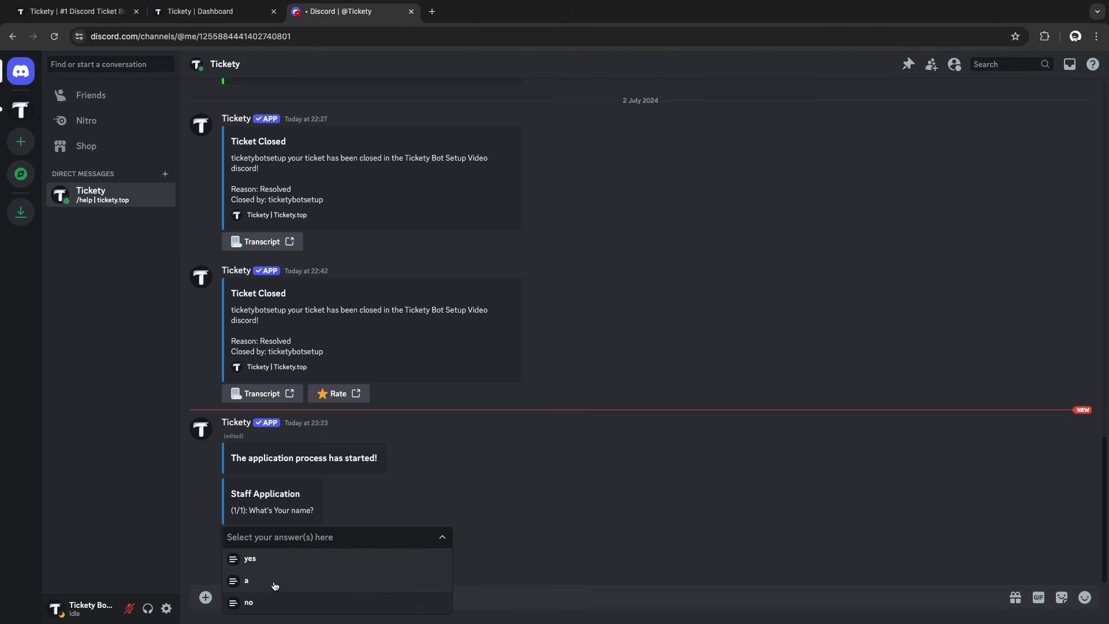
click(289, 561)
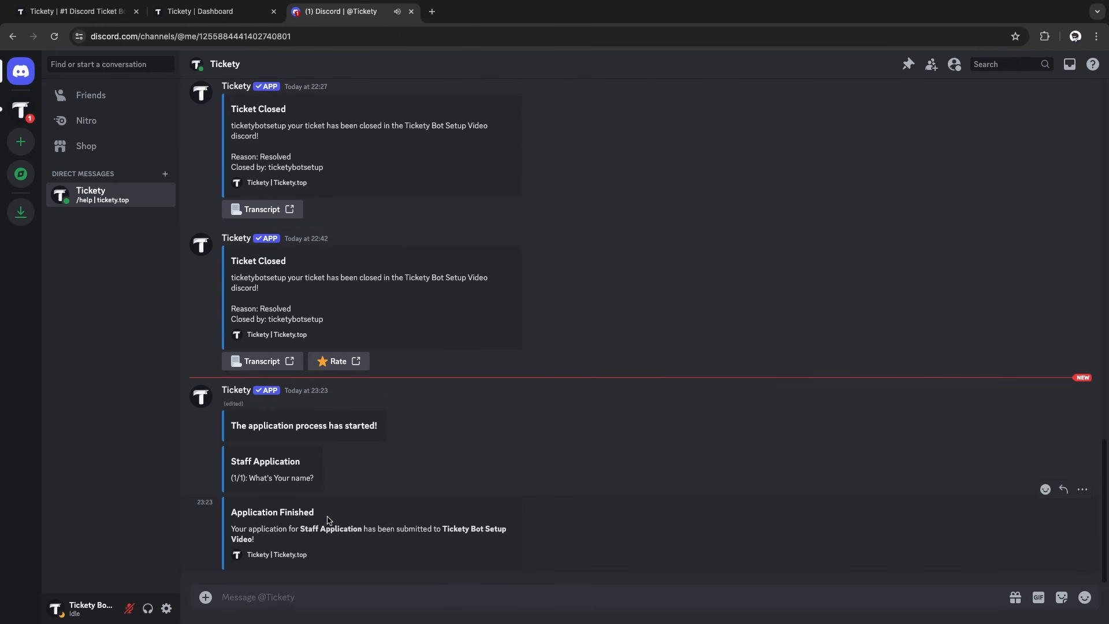
Accept the submitted Staff Application in the applications channel with the reason "Accepted", and open the bot's direct message notification
drag(329, 520, 228, 518)
click(377, 501)
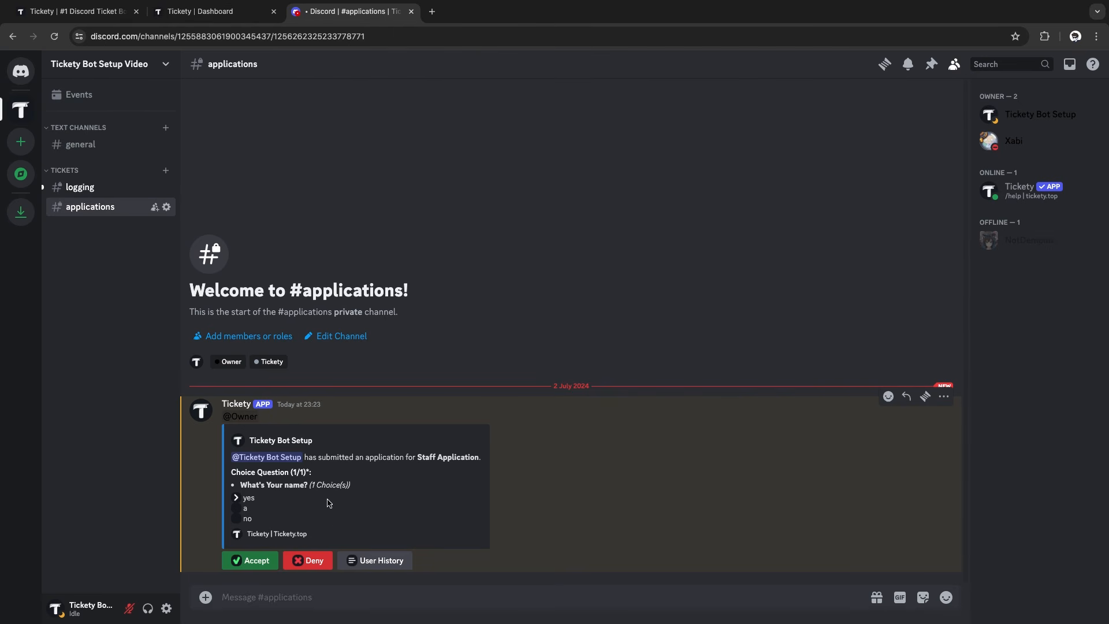
click(251, 561)
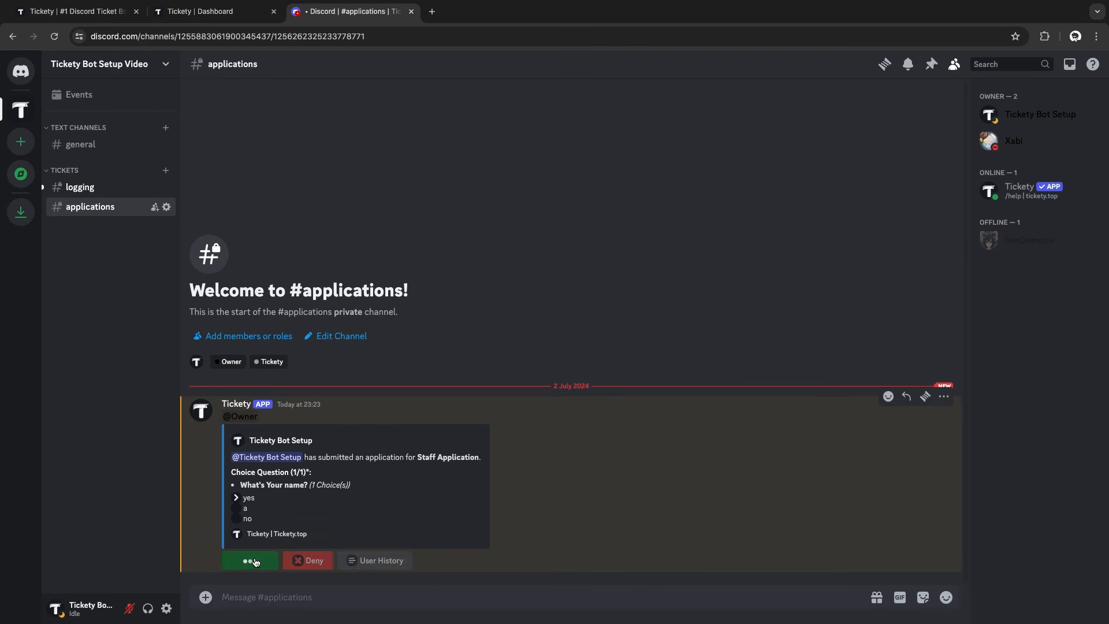
text(Accepted)
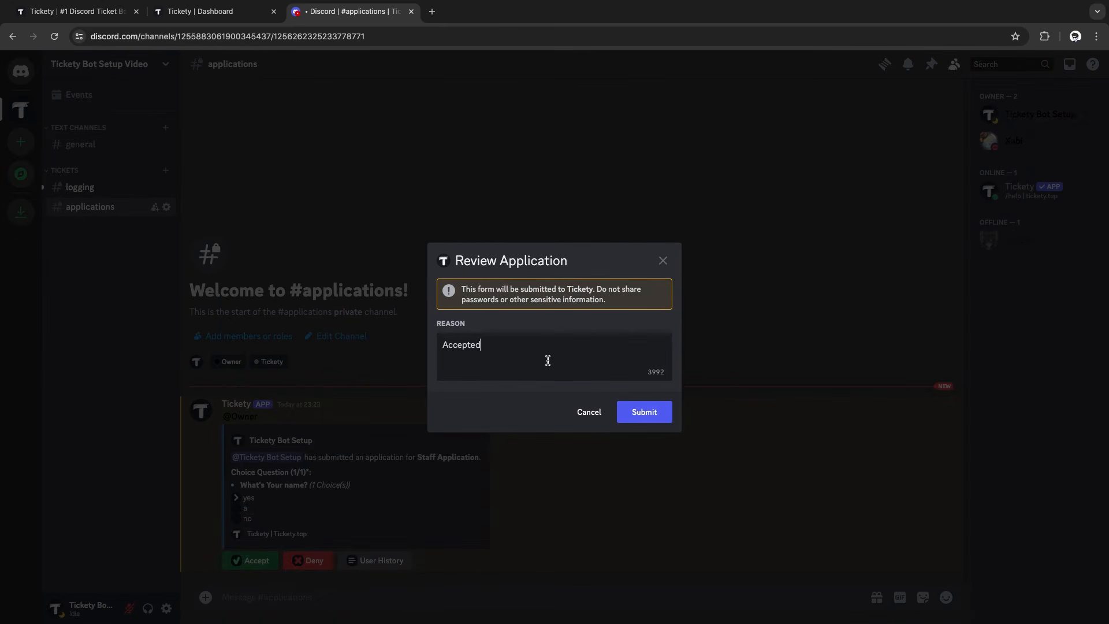
click(644, 411)
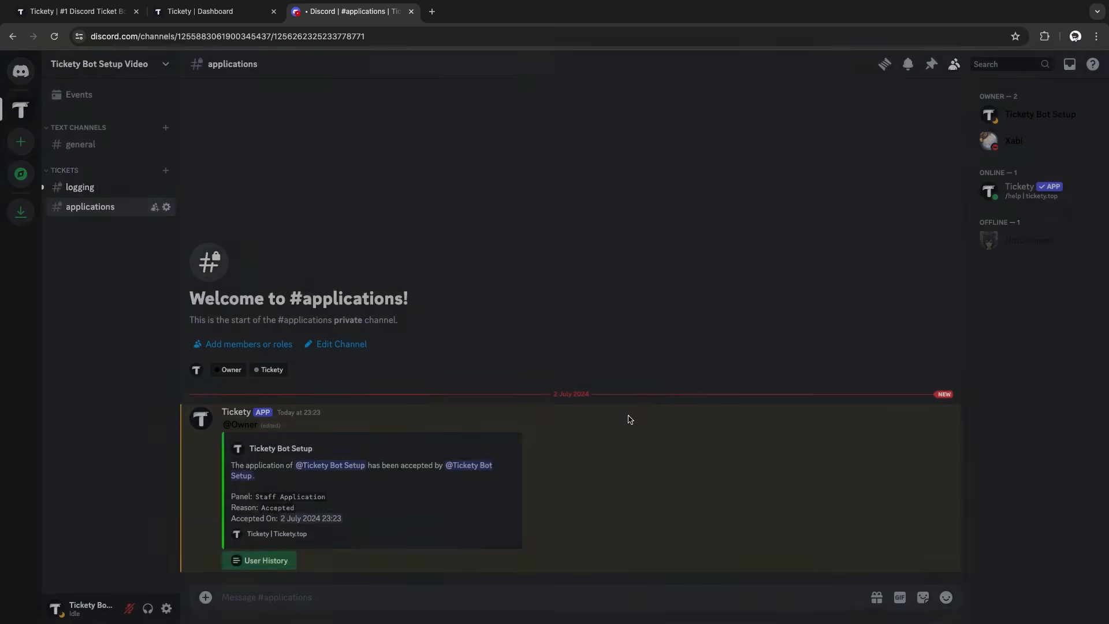
click(22, 109)
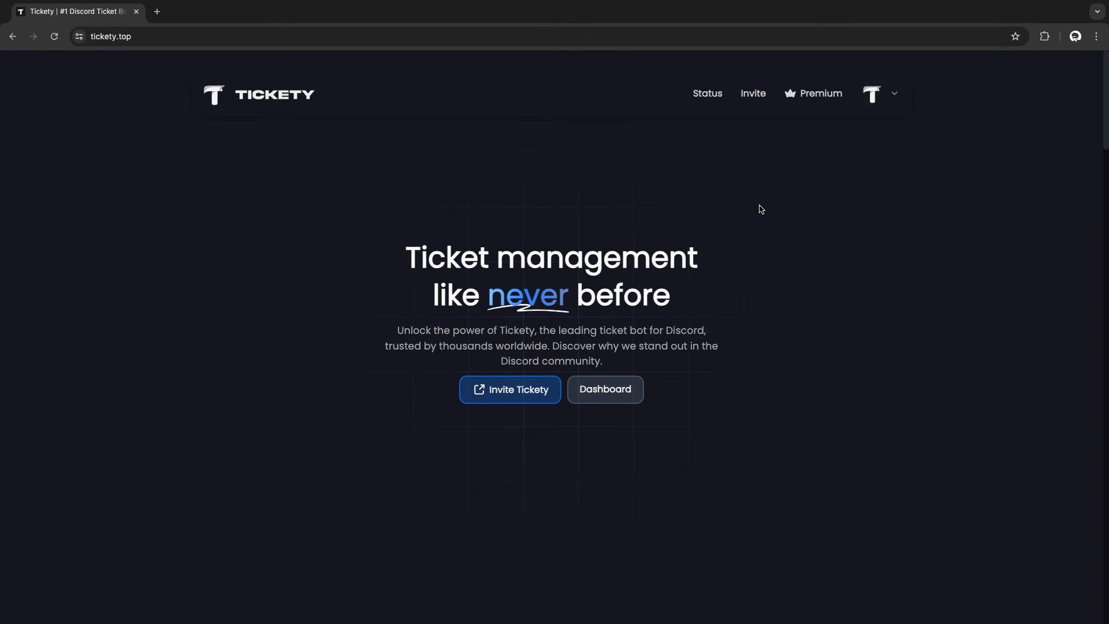
Open Tickety's Premium page and examine the plans and the comparison of Premium and Free features
click(802, 98)
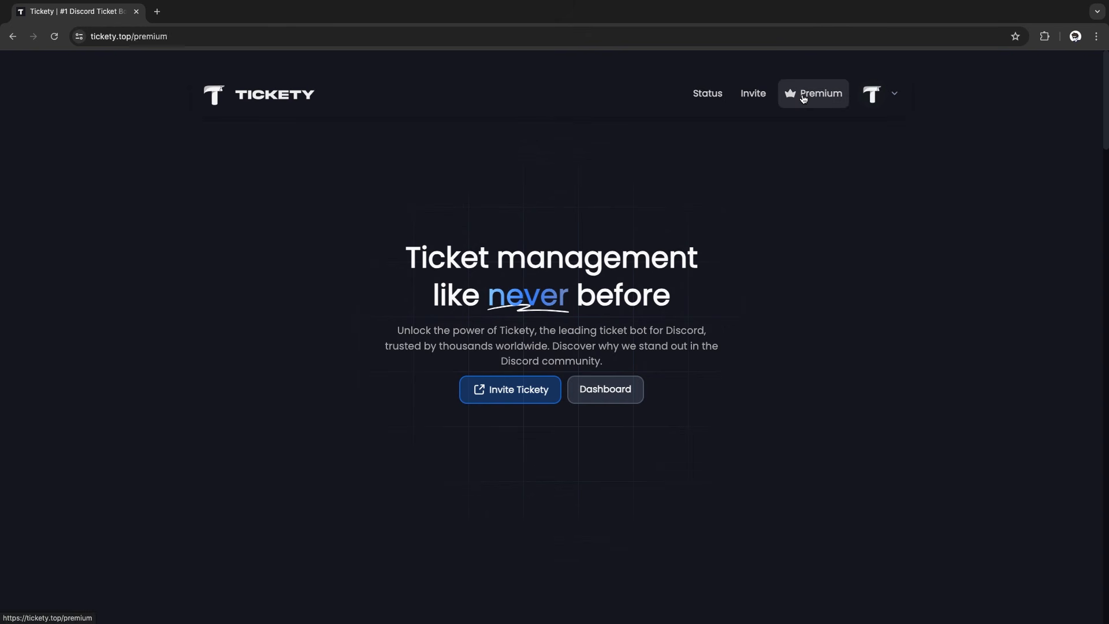
scroll(315, 297, down, 3)
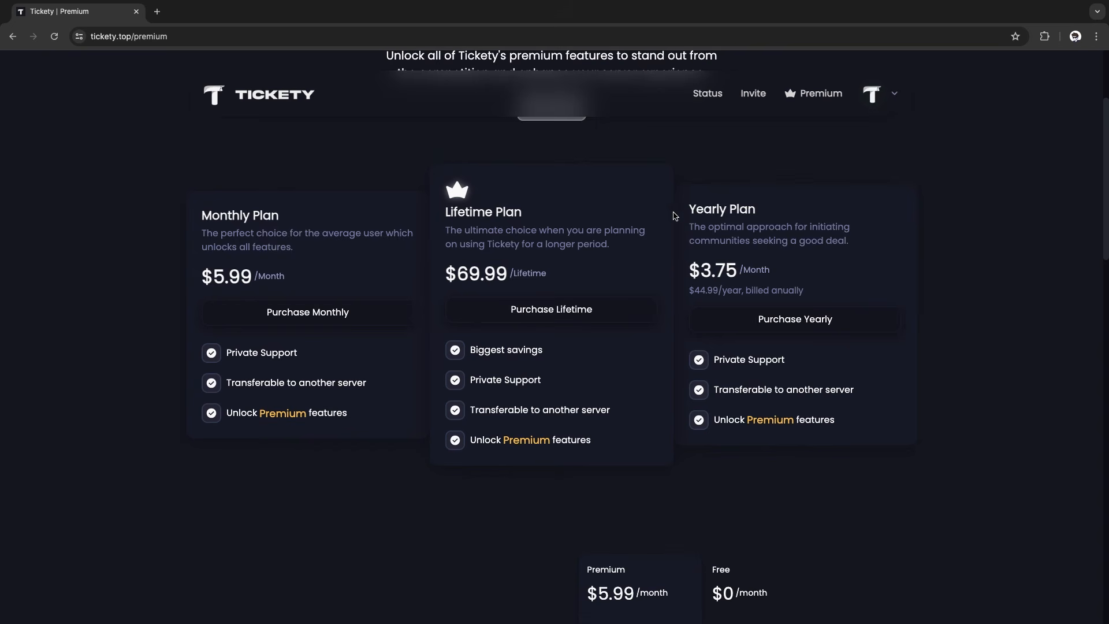
scroll(668, 266, down, 12)
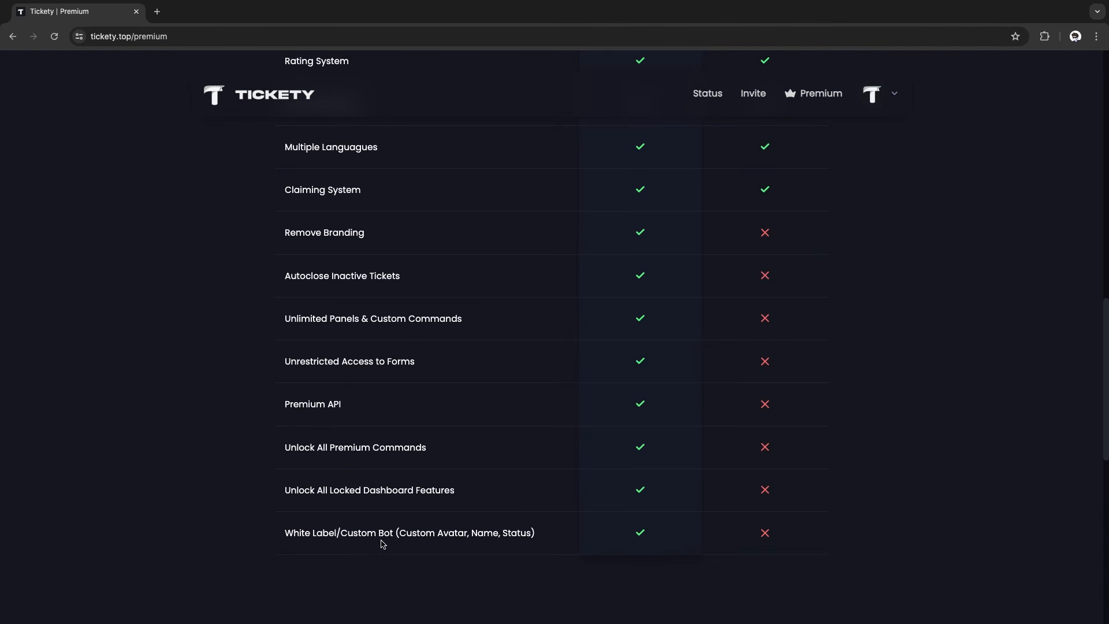
scroll(356, 540, up, 15)
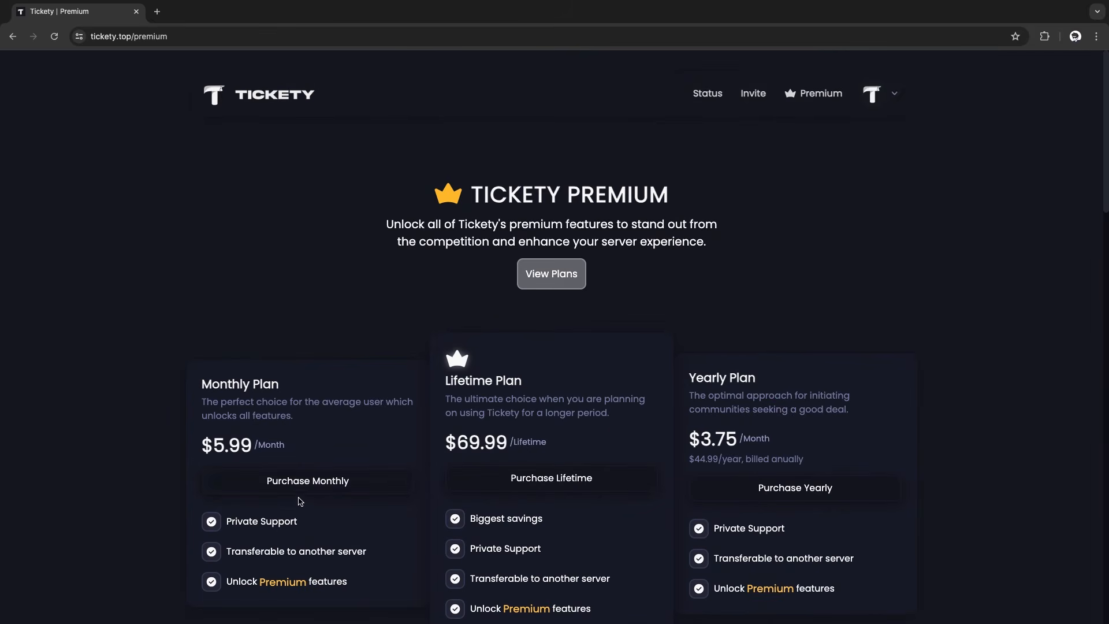
Choose the Tickety Bot Setup Video server for Premium and open the Monthly Plan checkout
click(298, 484)
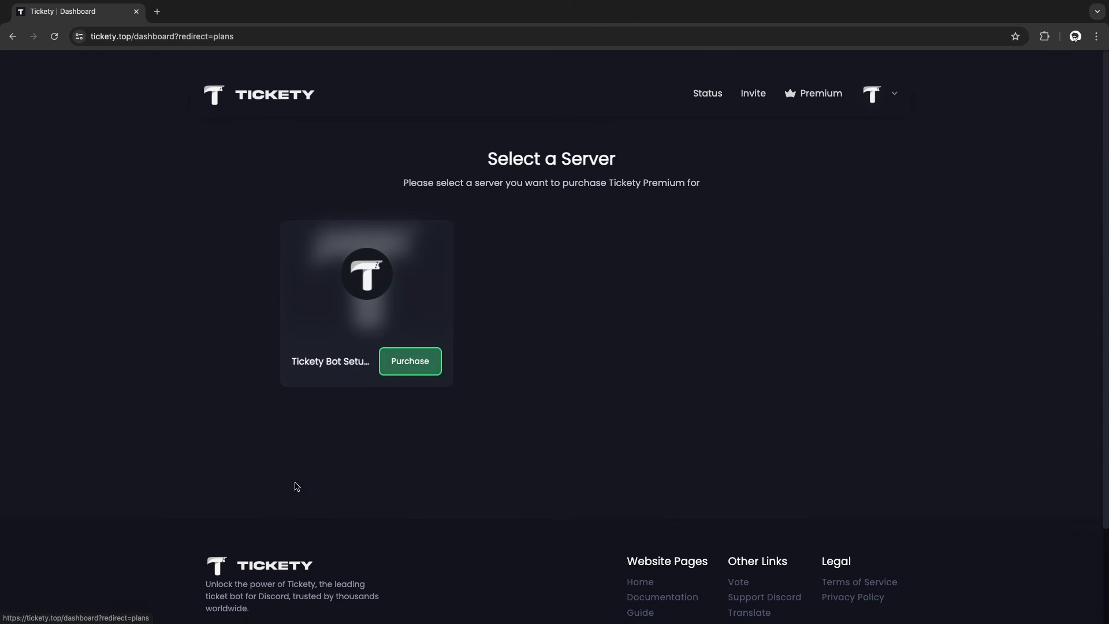
click(403, 362)
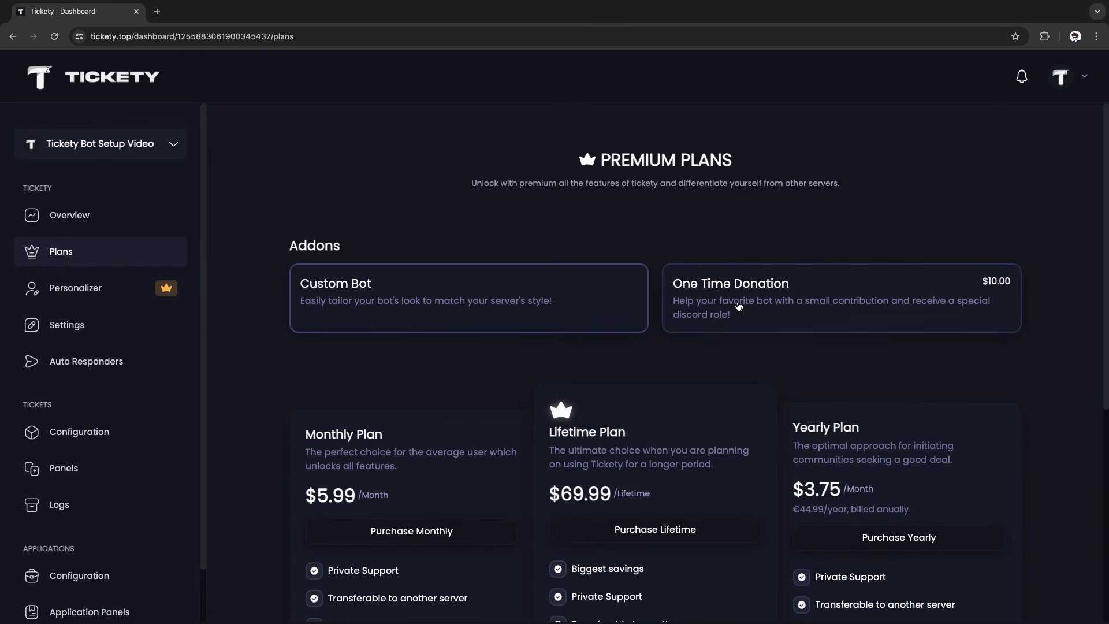
scroll(490, 366, down, 2)
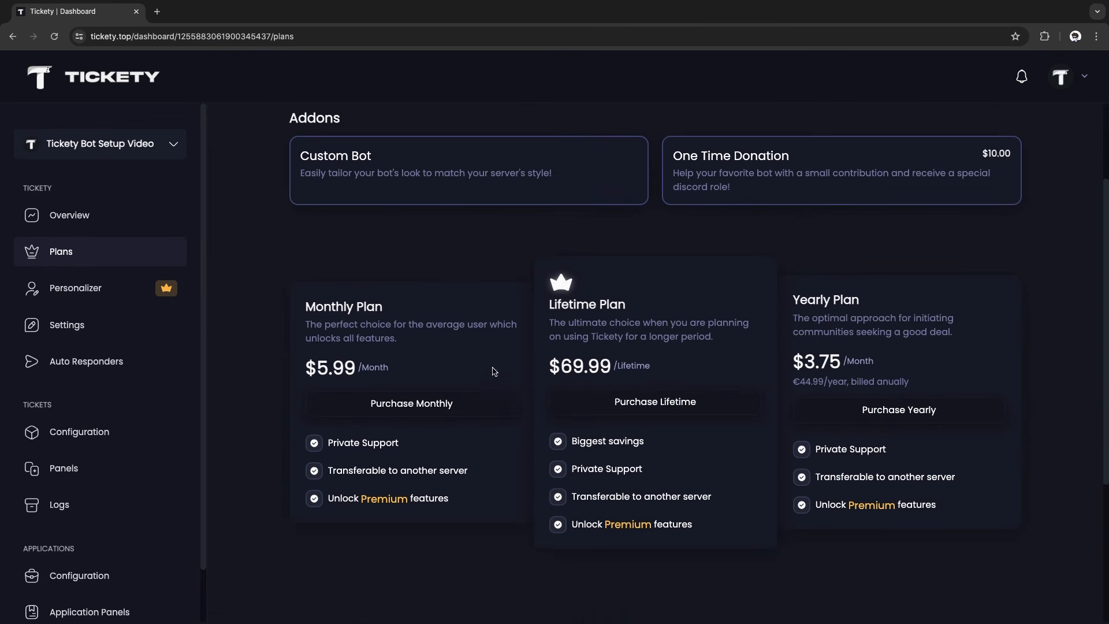
click(407, 403)
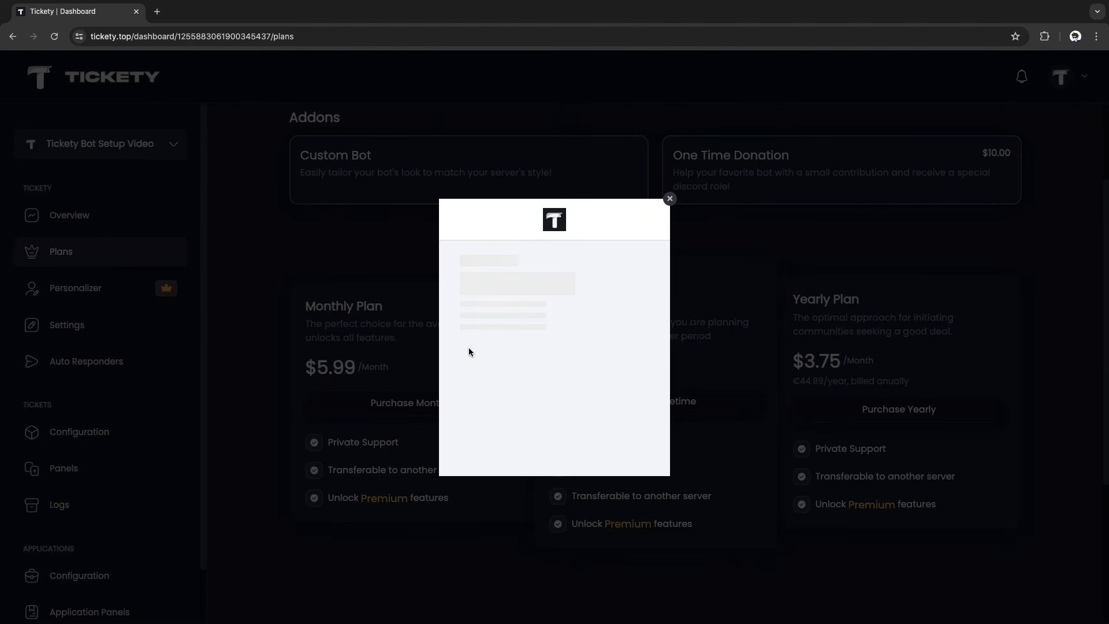